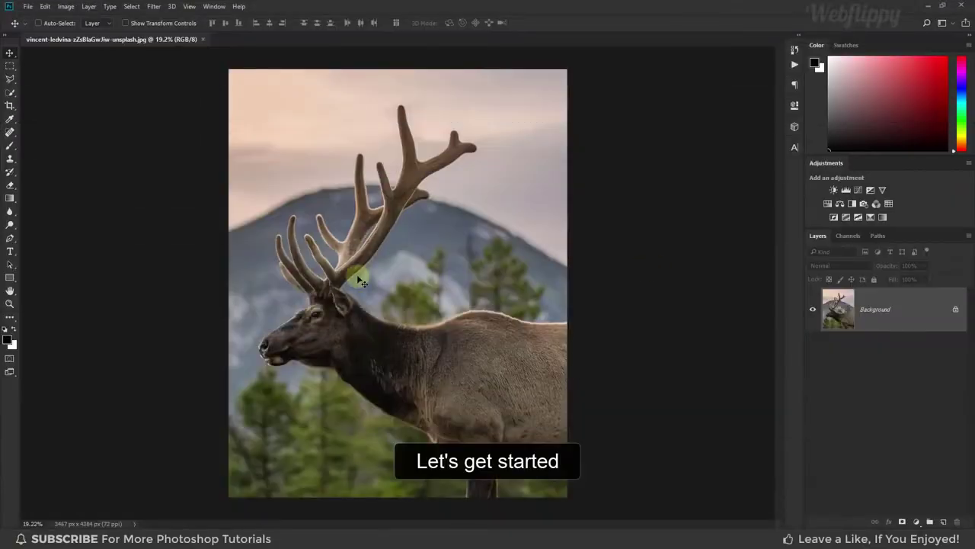
With a size-100 Quick Selection brush, select the elk's head, neck and body, excluding background under the belly.
{"action": "left_click", "coordinate": [10, 93]}
{"action": "left_click", "coordinate": [52, 92]}
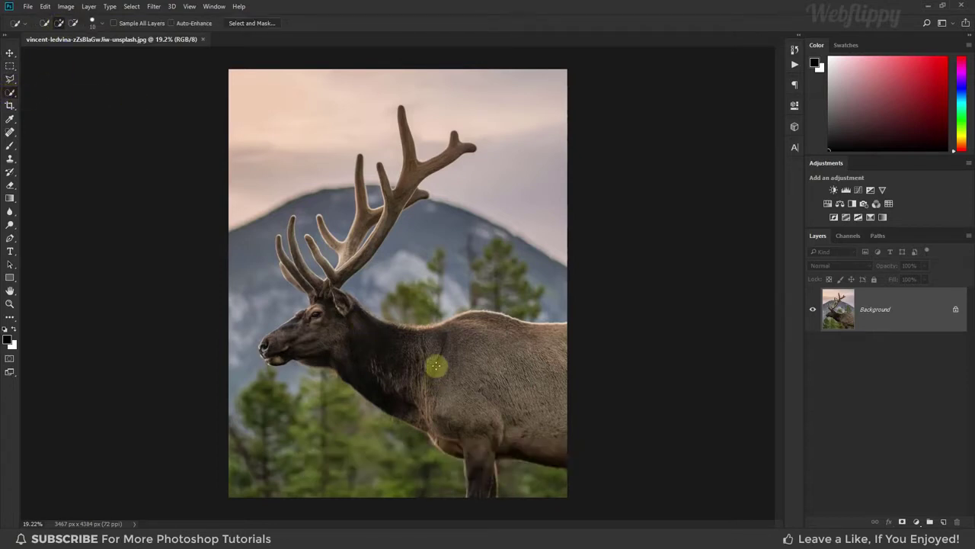
{"action": "key", "text": "bracketright"}
{"action": "key", "text": "bracketright"}
{"action": "key", "text": "bracketright"}
{"action": "mouse_move", "coordinate": [291, 343]}
{"action": "left_mouse_down"}
{"action": "mouse_move", "coordinate": [489, 395]}
{"action": "mouse_move", "coordinate": [464, 419]}
{"action": "left_mouse_up"}
{"action": "scroll", "coordinate": [501, 420], "scroll_direction": "up", "scroll_amount": 3, "text": "alt"}
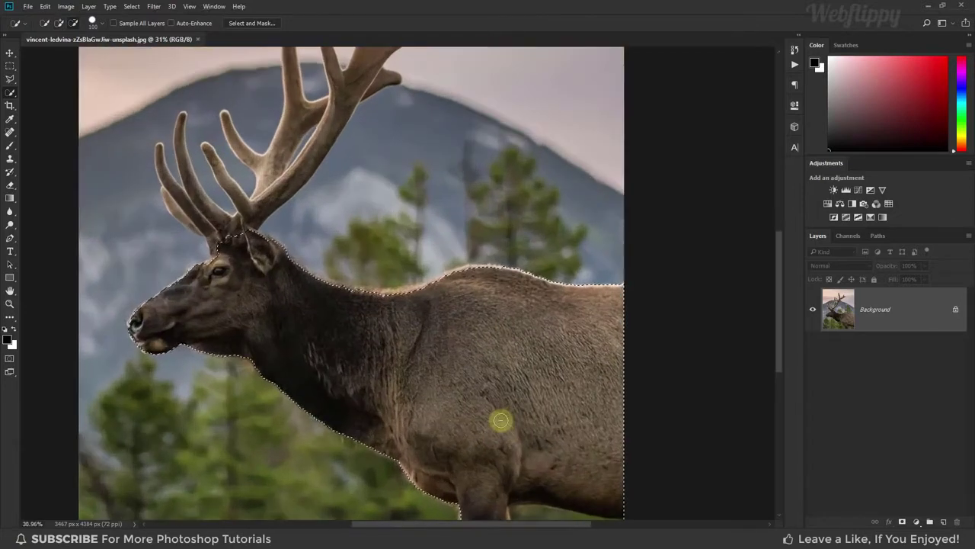
{"action": "scroll", "coordinate": [485, 376], "scroll_direction": "down", "scroll_amount": 5}
{"action": "scroll", "coordinate": [420, 244], "scroll_direction": "right", "scroll_amount": 2}
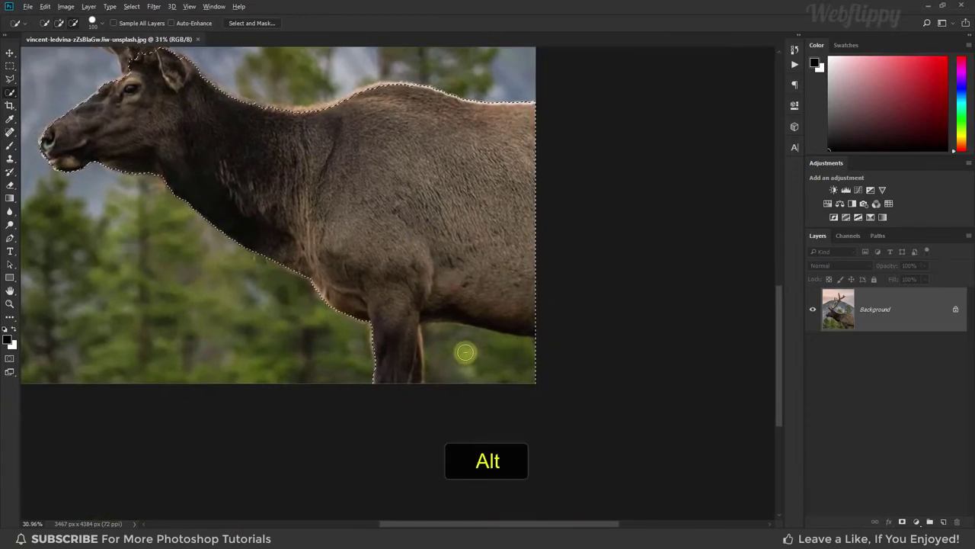
{"action": "left_click", "coordinate": [450, 354], "text": "alt"}
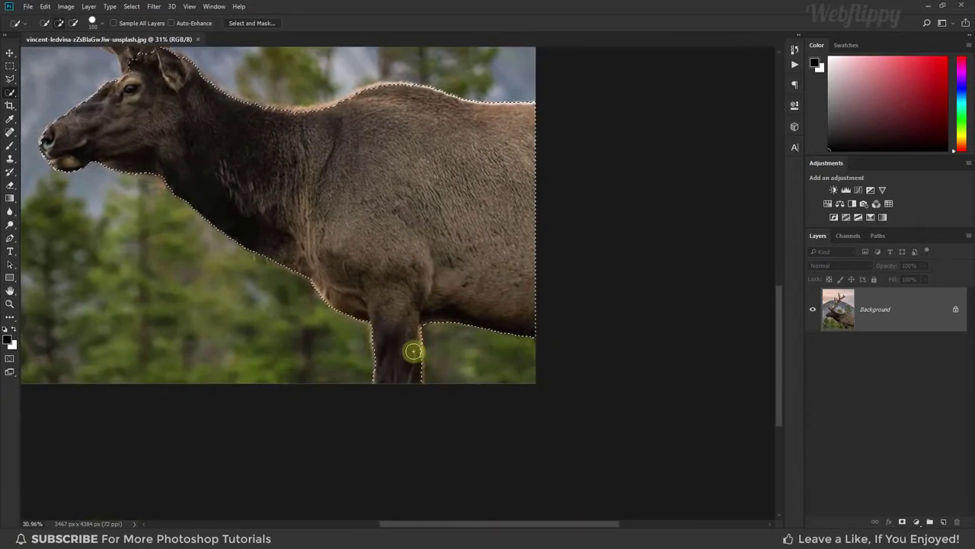
{"action": "left_click", "coordinate": [415, 361]}
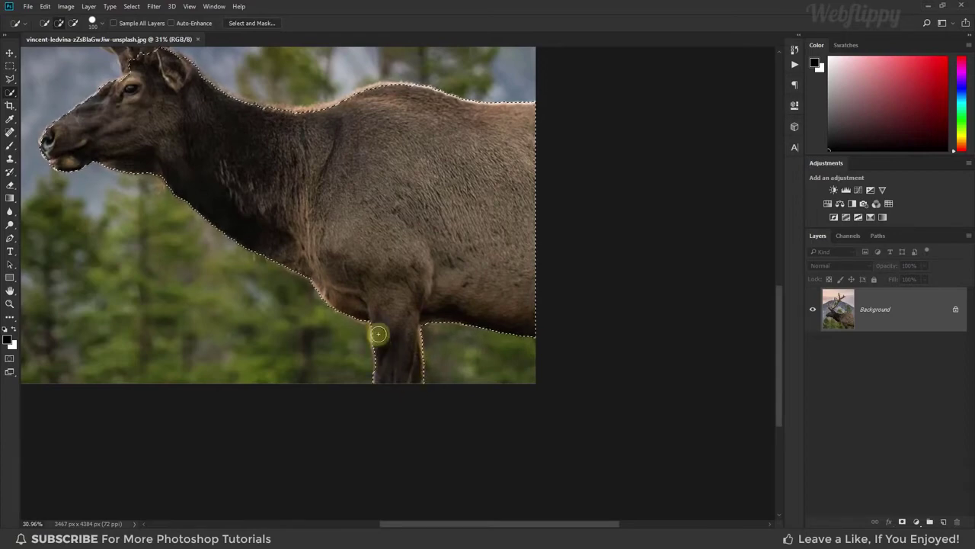
Add the antlers to the selection and subtract the sky gap between them with a size-9 brush.
{"action": "scroll", "coordinate": [407, 333], "scroll_direction": "up", "scroll_amount": 5}
{"action": "scroll", "coordinate": [344, 237], "scroll_direction": "left", "scroll_amount": 5}
{"action": "scroll", "coordinate": [265, 326], "scroll_direction": "up", "scroll_amount": 2}
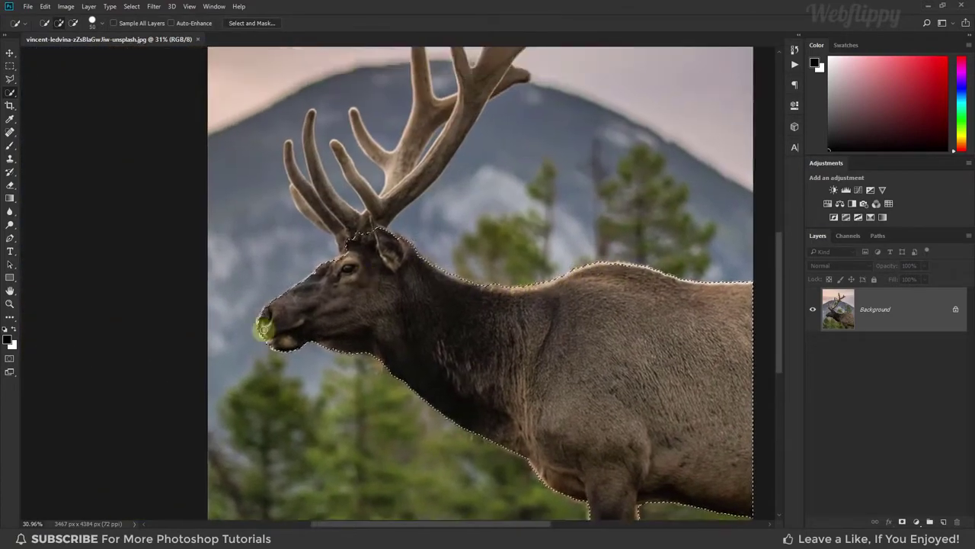
{"action": "scroll", "coordinate": [376, 381], "scroll_direction": "up", "scroll_amount": 2}
{"action": "scroll", "coordinate": [235, 347], "scroll_direction": "up", "scroll_amount": 2}
{"action": "scroll", "coordinate": [338, 327], "scroll_direction": "down", "scroll_amount": 3}
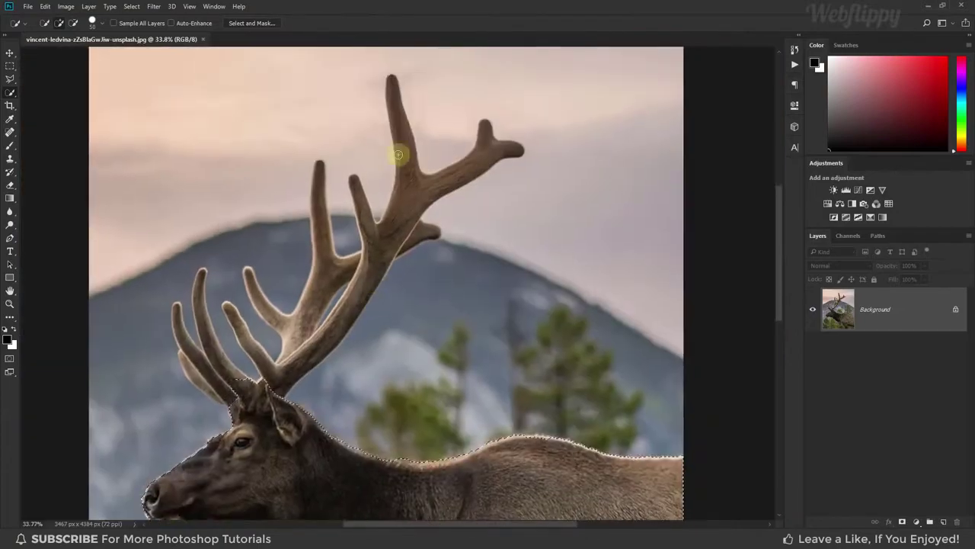
{"action": "left_click_drag", "start_coordinate": [399, 153], "coordinate": [264, 310]}
{"action": "scroll", "coordinate": [178, 331], "scroll_direction": "up", "scroll_amount": 1}
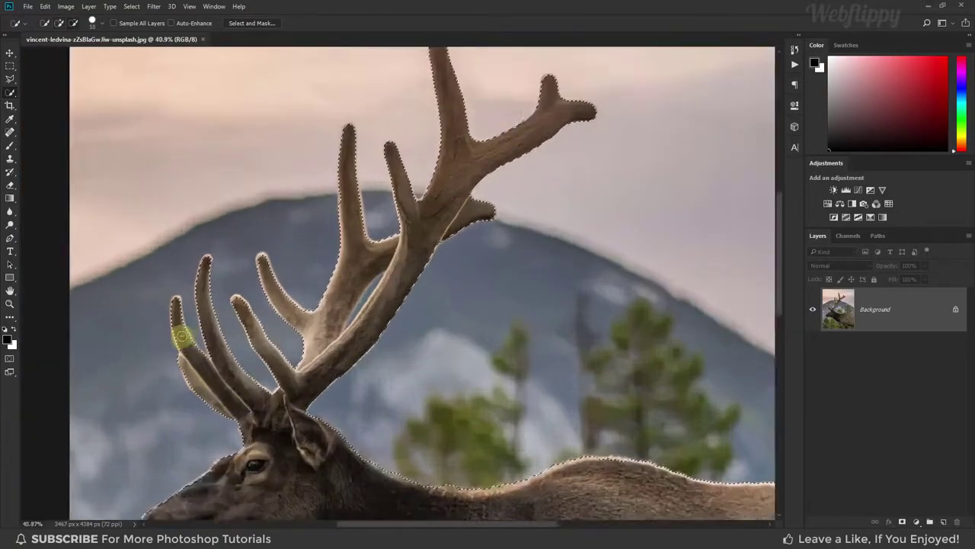
{"action": "scroll", "coordinate": [221, 316], "scroll_direction": "up", "scroll_amount": 1}
{"action": "scroll", "coordinate": [236, 258], "scroll_direction": "up", "scroll_amount": 2}
{"action": "scroll", "coordinate": [218, 388], "scroll_direction": "up", "scroll_amount": 2}
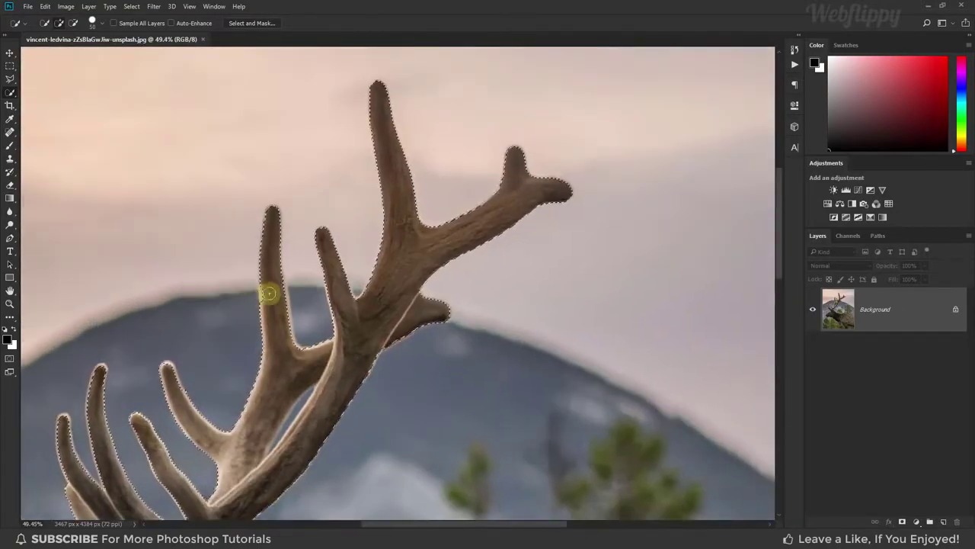
{"action": "scroll", "coordinate": [267, 290], "scroll_direction": "up", "scroll_amount": 2}
{"action": "scroll", "coordinate": [330, 275], "scroll_direction": "up", "scroll_amount": 2}
{"action": "key", "text": "alt"}
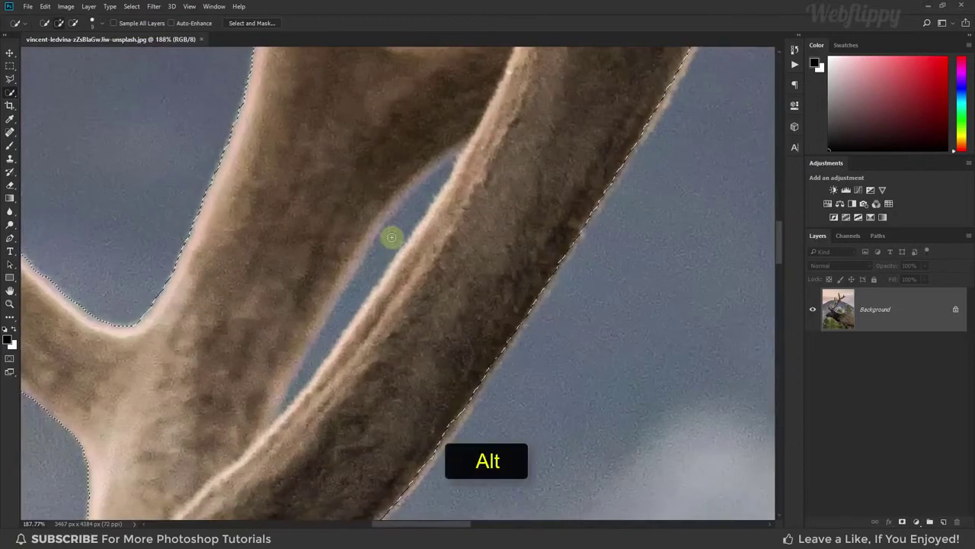
{"action": "mouse_move", "coordinate": [393, 235]}
{"action": "left_mouse_down"}
{"action": "mouse_move", "coordinate": [421, 193]}
{"action": "mouse_move", "coordinate": [312, 369]}
{"action": "left_mouse_up"}
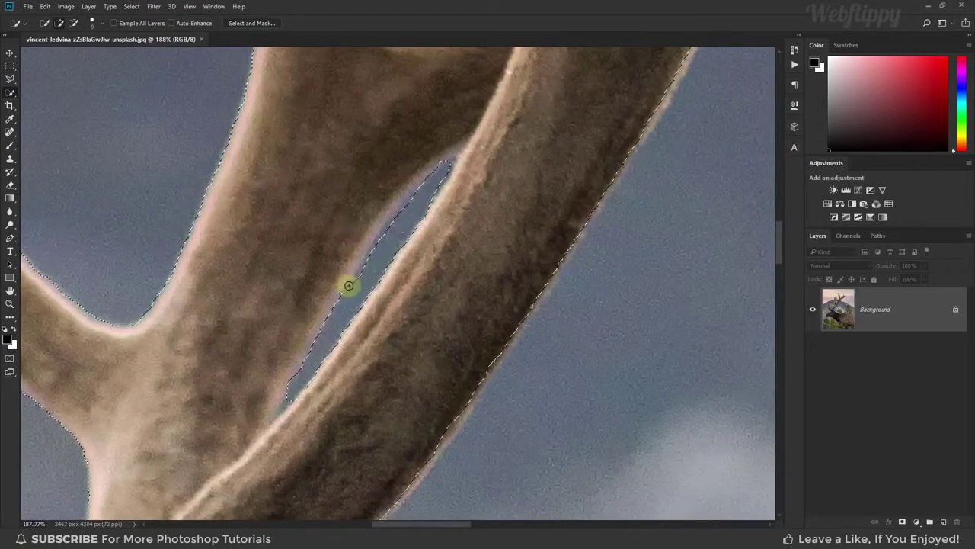
{"action": "scroll", "coordinate": [402, 224], "scroll_direction": "down", "scroll_amount": 5}
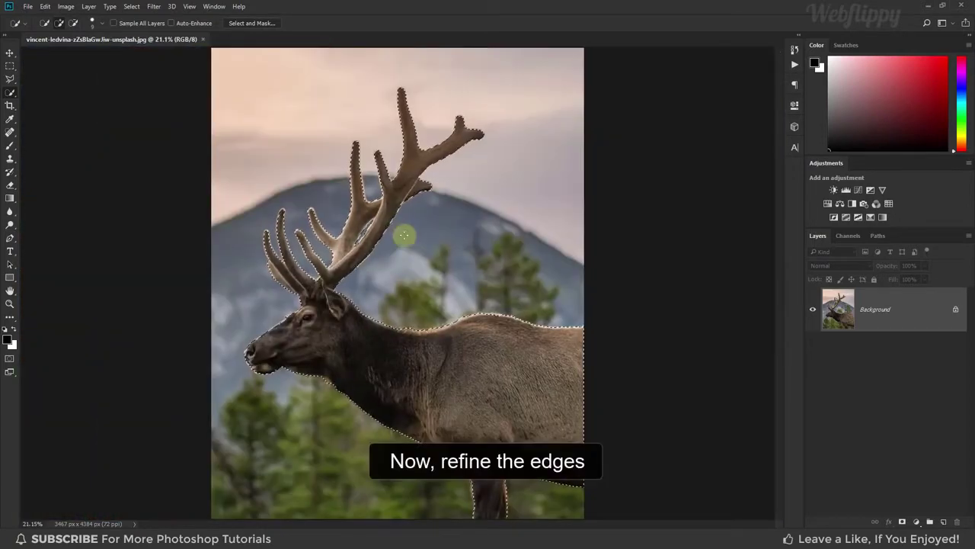
Open Select and Mask with an Onion Skin preview at 50% transparency.
{"action": "left_click", "coordinate": [258, 23]}
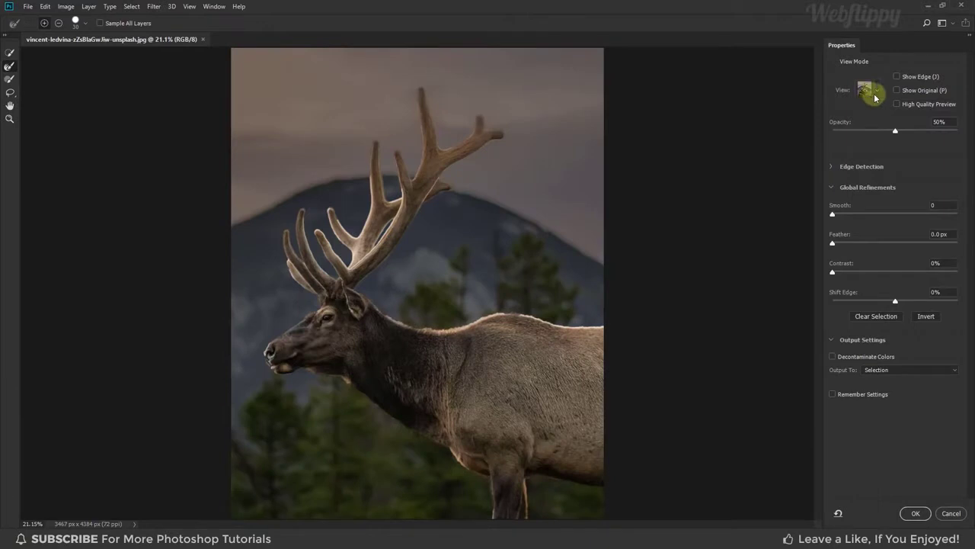
{"action": "left_click", "coordinate": [872, 91]}
{"action": "left_click", "coordinate": [867, 120]}
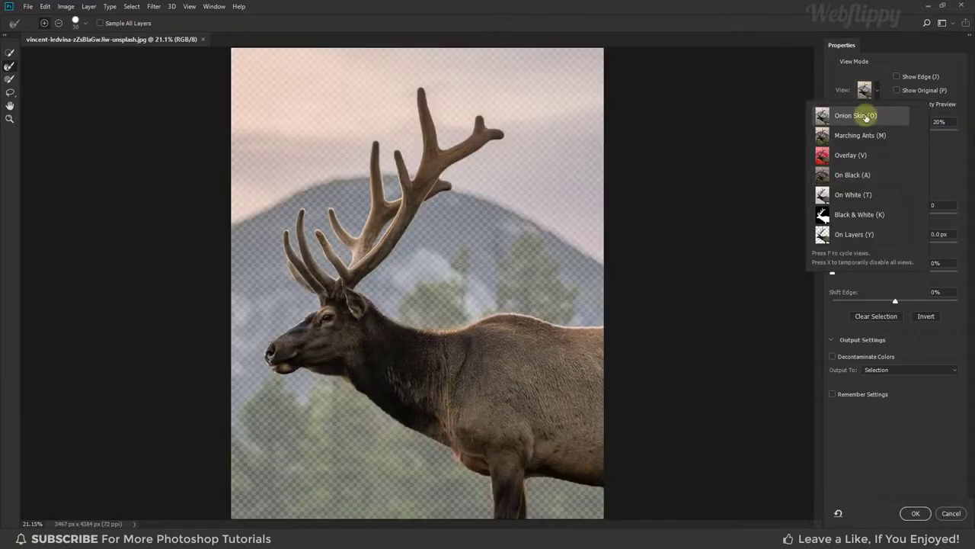
{"action": "left_click", "coordinate": [876, 95]}
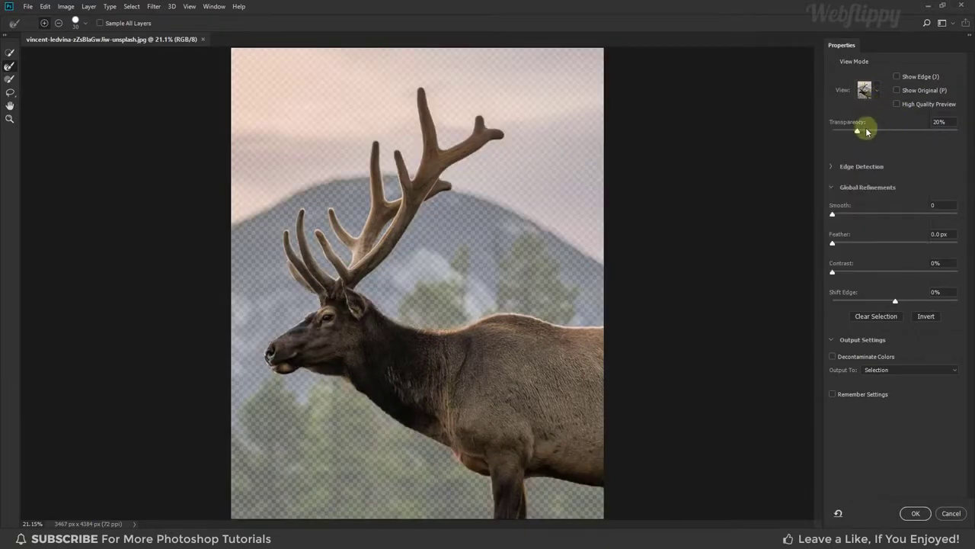
{"action": "left_click_drag", "start_coordinate": [873, 134], "coordinate": [892, 132]}
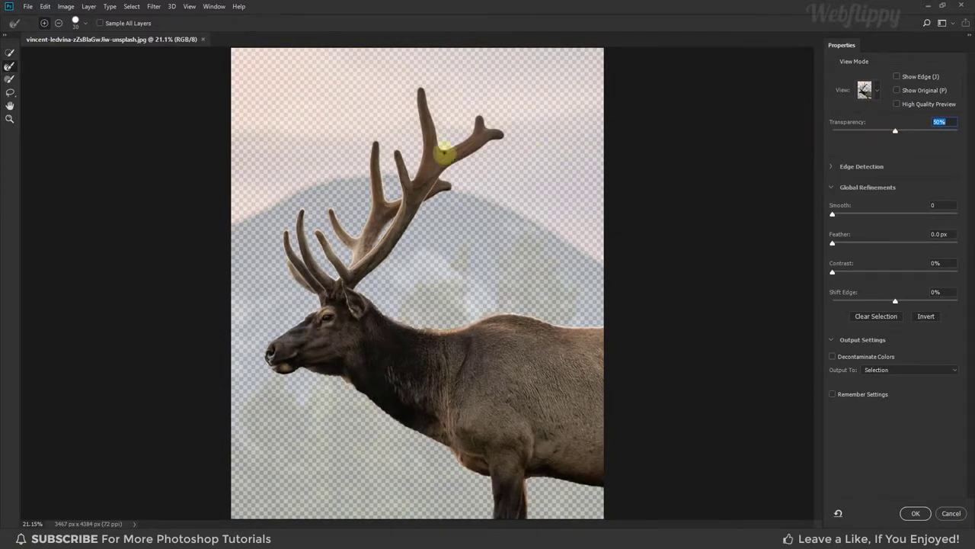
Refine the elk's edges around the antlers, muzzle, neck, chest and front leg with the Refine Edge Brush.
{"action": "left_click", "coordinate": [9, 67]}
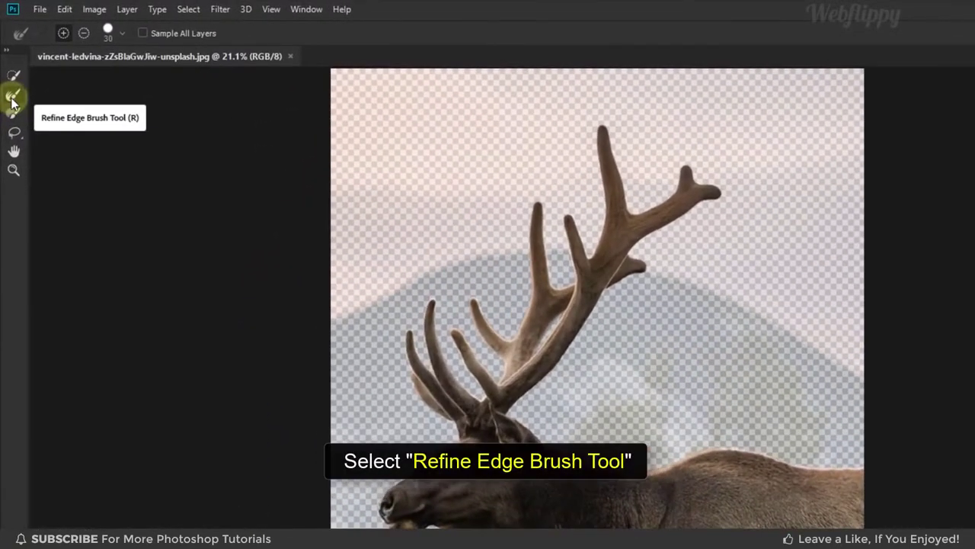
{"action": "left_click", "coordinate": [11, 94]}
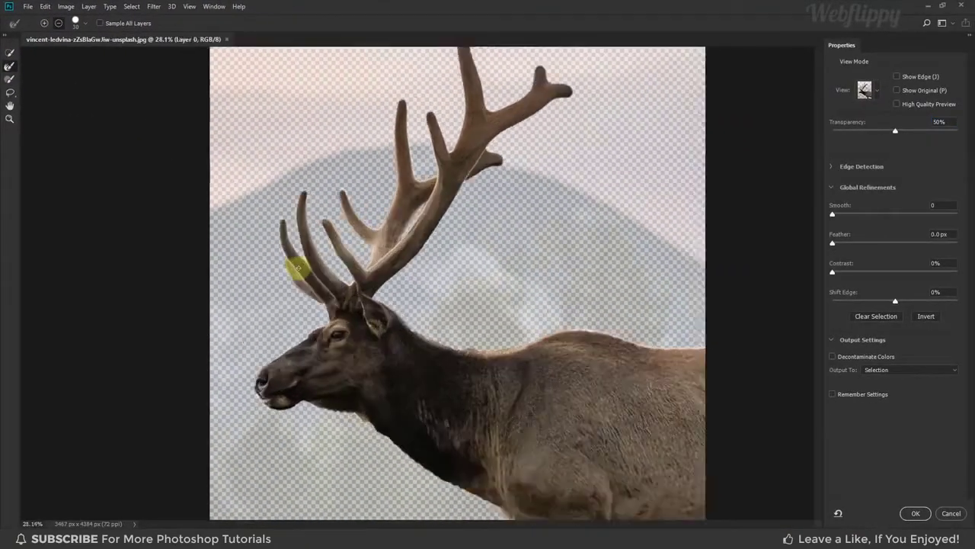
{"action": "scroll", "coordinate": [298, 267], "scroll_direction": "up", "scroll_amount": 2}
{"action": "scroll", "coordinate": [282, 272], "scroll_direction": "up", "scroll_amount": 1}
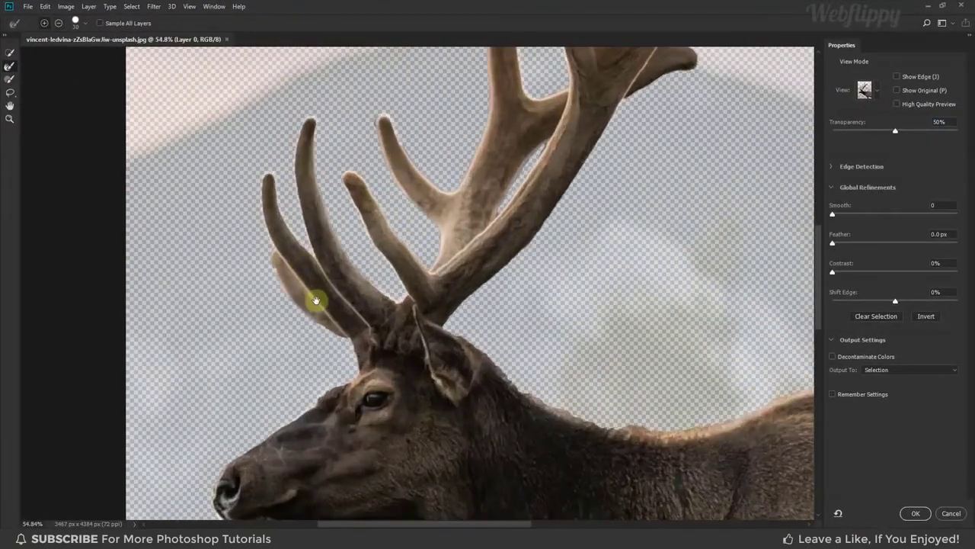
{"action": "scroll", "coordinate": [316, 298], "scroll_direction": "up", "scroll_amount": 1}
{"action": "scroll", "coordinate": [254, 246], "scroll_direction": "up", "scroll_amount": 1}
{"action": "left_click_drag", "start_coordinate": [282, 176], "coordinate": [290, 164]}
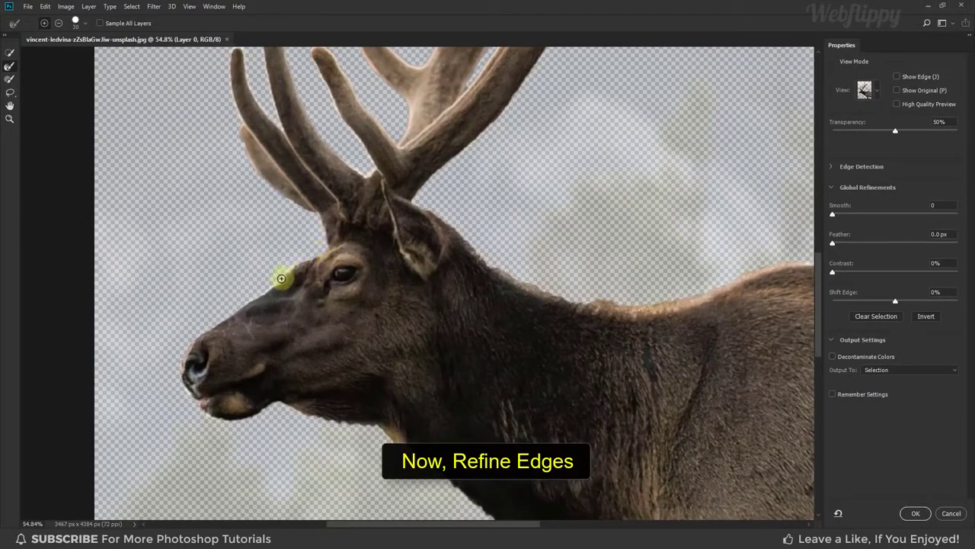
{"action": "left_click_drag", "start_coordinate": [266, 293], "coordinate": [294, 245]}
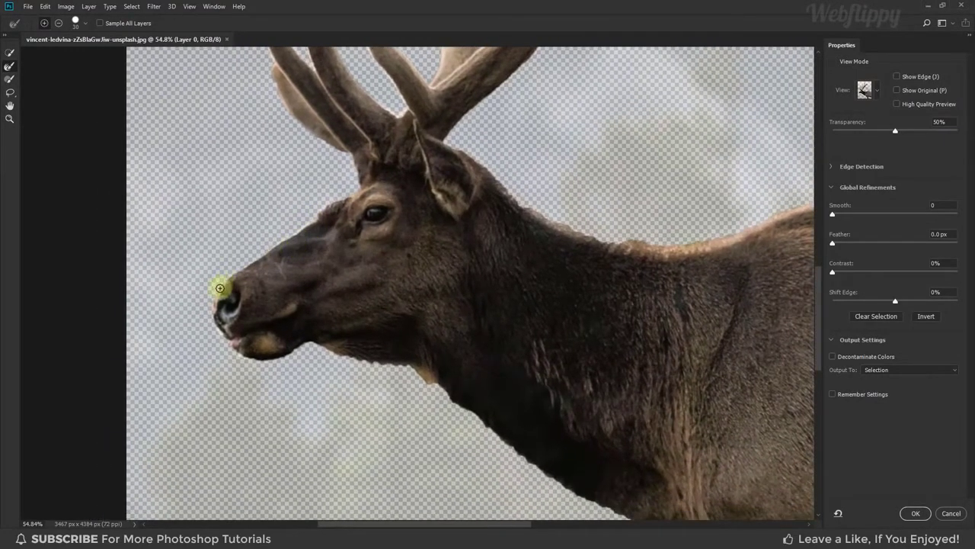
{"action": "left_click_drag", "start_coordinate": [212, 301], "coordinate": [198, 264]}
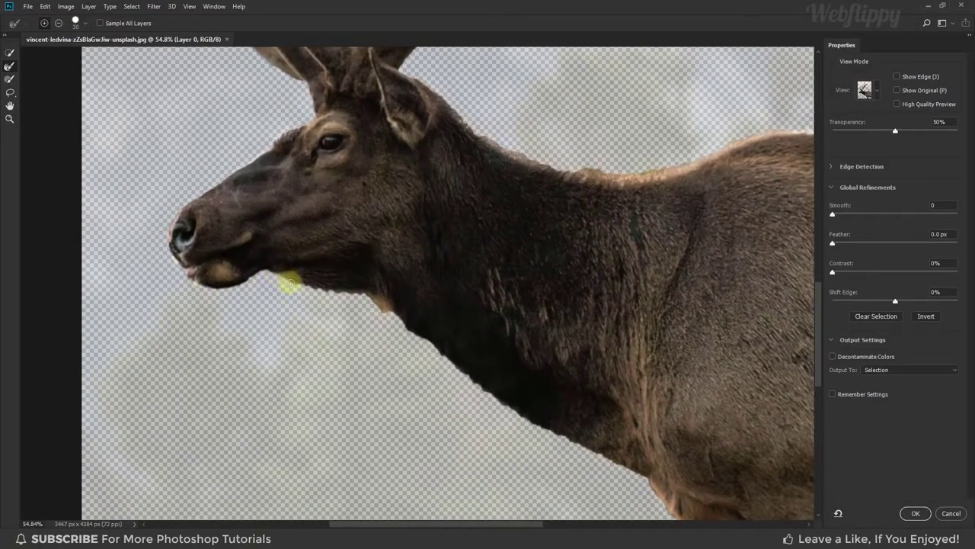
{"action": "left_click_drag", "start_coordinate": [368, 302], "coordinate": [255, 254]}
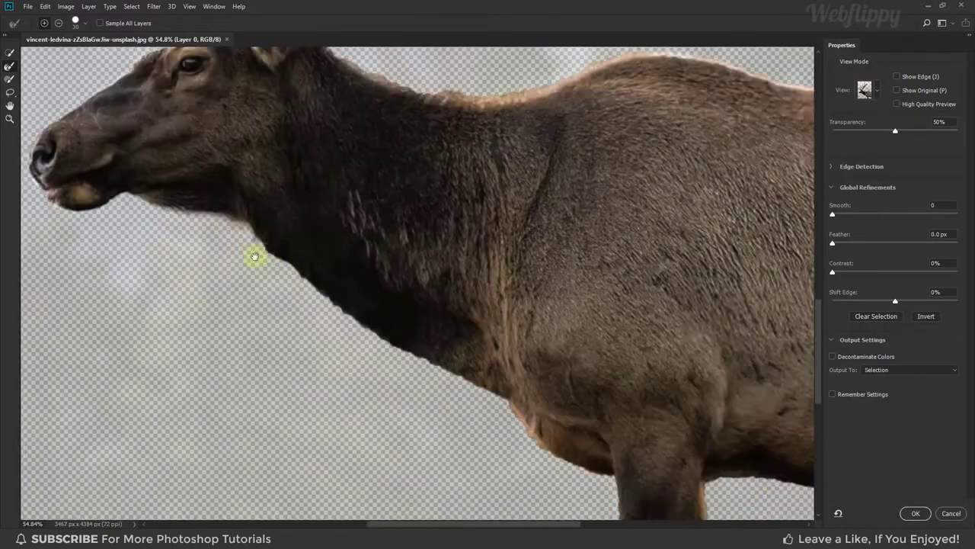
{"action": "left_click_drag", "start_coordinate": [374, 333], "coordinate": [252, 200]}
{"action": "mouse_move", "coordinate": [366, 305]}
{"action": "left_mouse_down"}
{"action": "mouse_move", "coordinate": [327, 312]}
{"action": "mouse_move", "coordinate": [472, 272]}
{"action": "mouse_move", "coordinate": [378, 352]}
{"action": "left_mouse_up"}
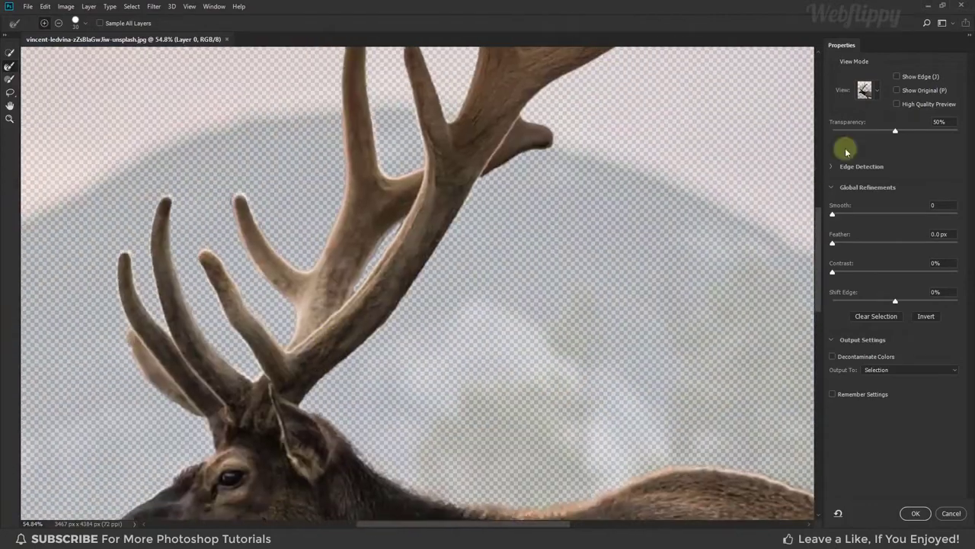
Preview the selection On Black and inspect the antlers and head, then fit the image to the window.
{"action": "left_click", "coordinate": [880, 91]}
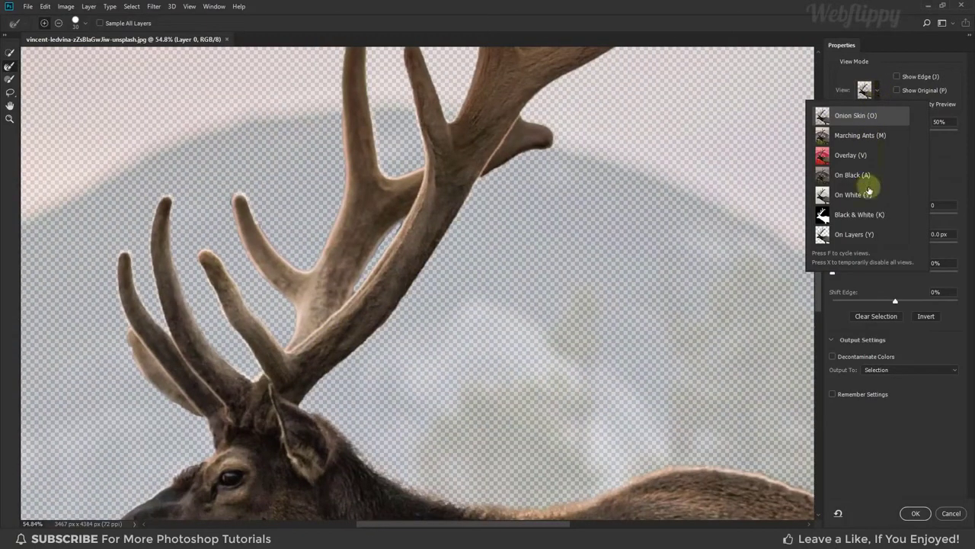
{"action": "left_click", "coordinate": [868, 179]}
{"action": "left_click", "coordinate": [875, 105]}
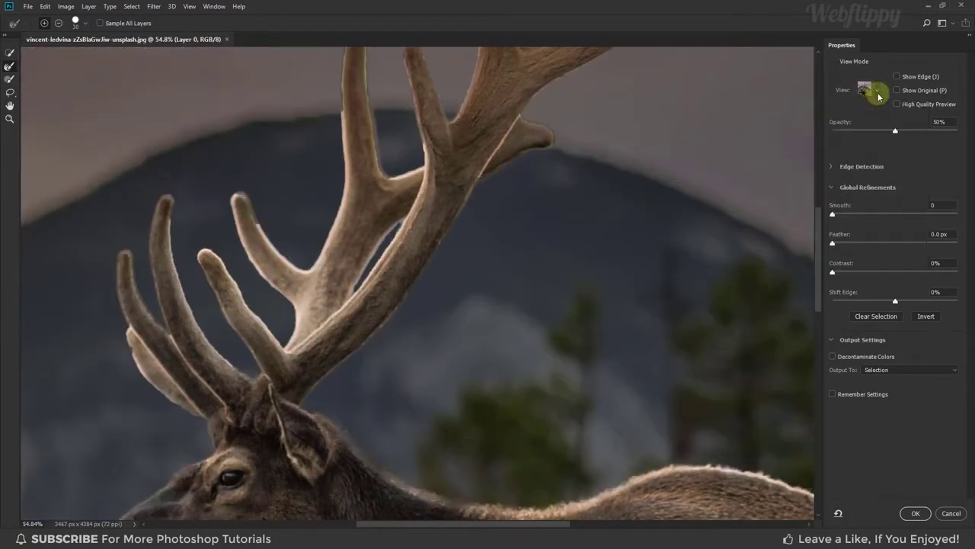
{"action": "left_click_drag", "start_coordinate": [426, 216], "coordinate": [254, 203]}
{"action": "left_click_drag", "start_coordinate": [330, 181], "coordinate": [296, 343]}
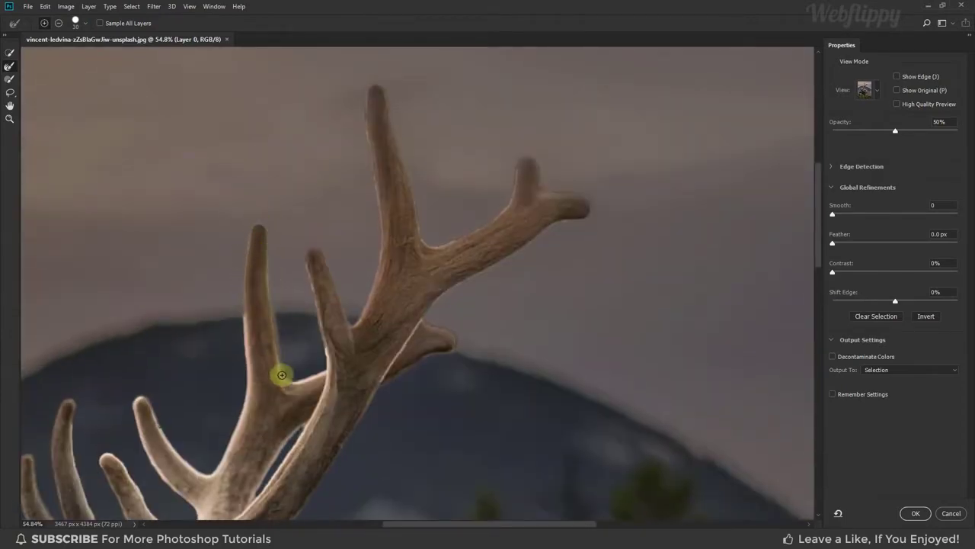
{"action": "left_click_drag", "start_coordinate": [403, 294], "coordinate": [409, 211]}
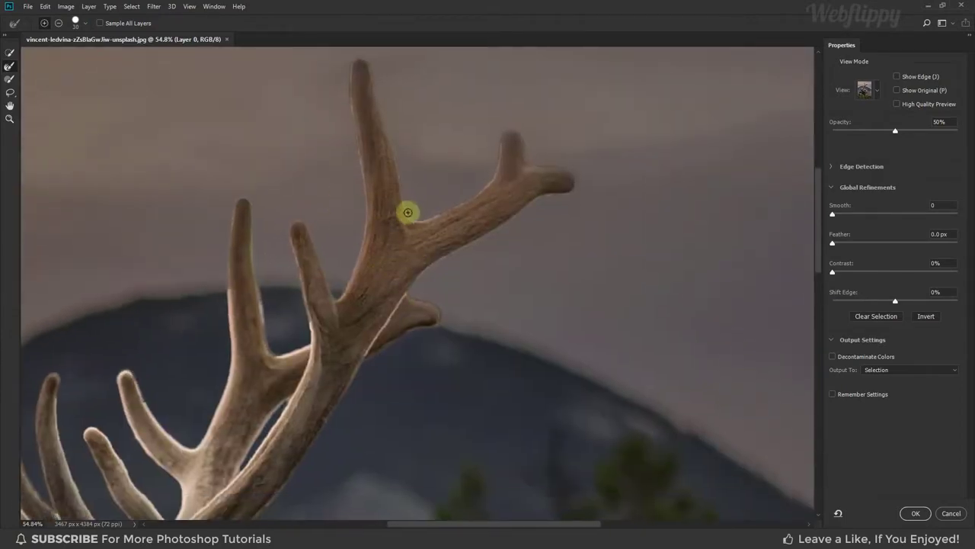
{"action": "left_click_drag", "start_coordinate": [420, 310], "coordinate": [403, 223]}
{"action": "scroll", "coordinate": [392, 251], "scroll_direction": "down", "scroll_amount": 5}
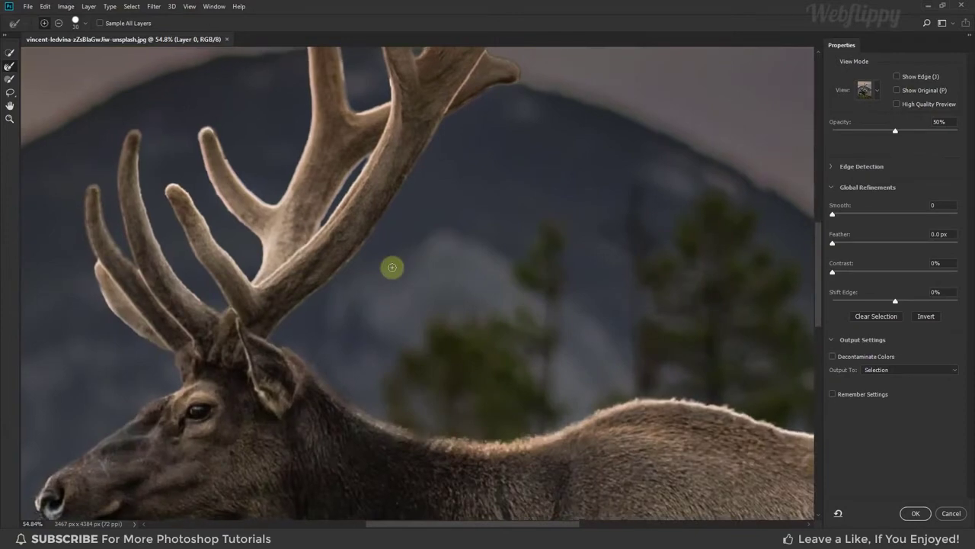
{"action": "key", "text": "ctrl+0"}
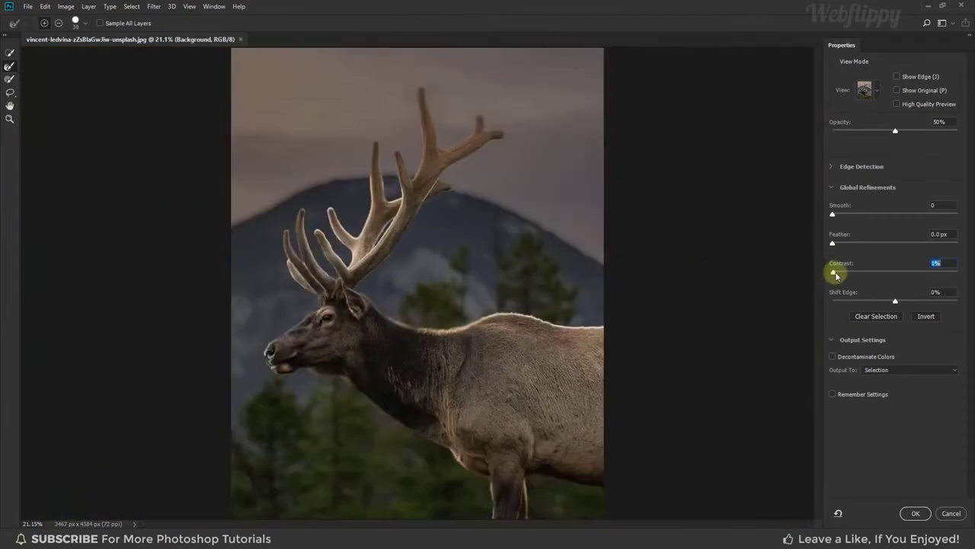
Raise edge Contrast slightly and output to a New Layer with Layer Mask.
{"action": "left_click_drag", "start_coordinate": [838, 276], "coordinate": [845, 276]}
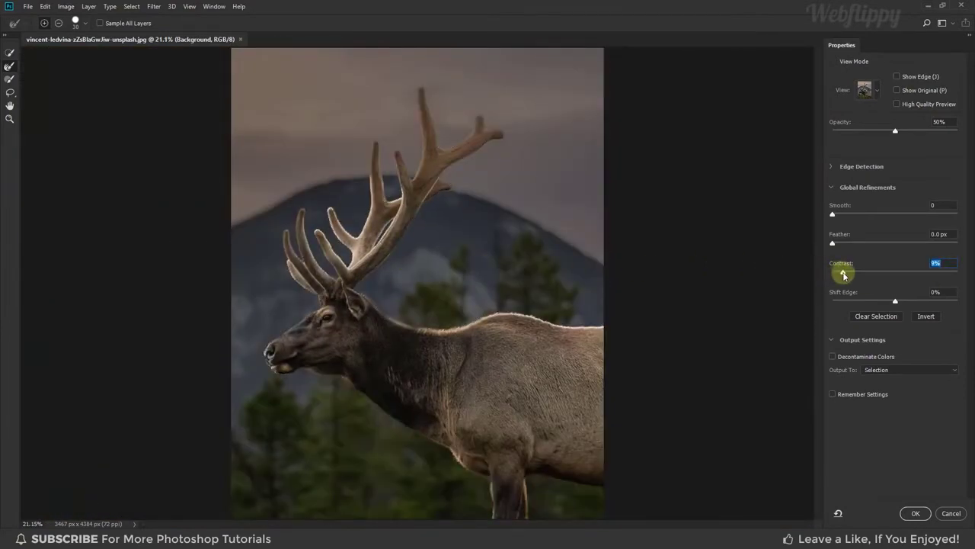
{"action": "left_click", "coordinate": [934, 372]}
{"action": "left_click", "coordinate": [931, 399]}
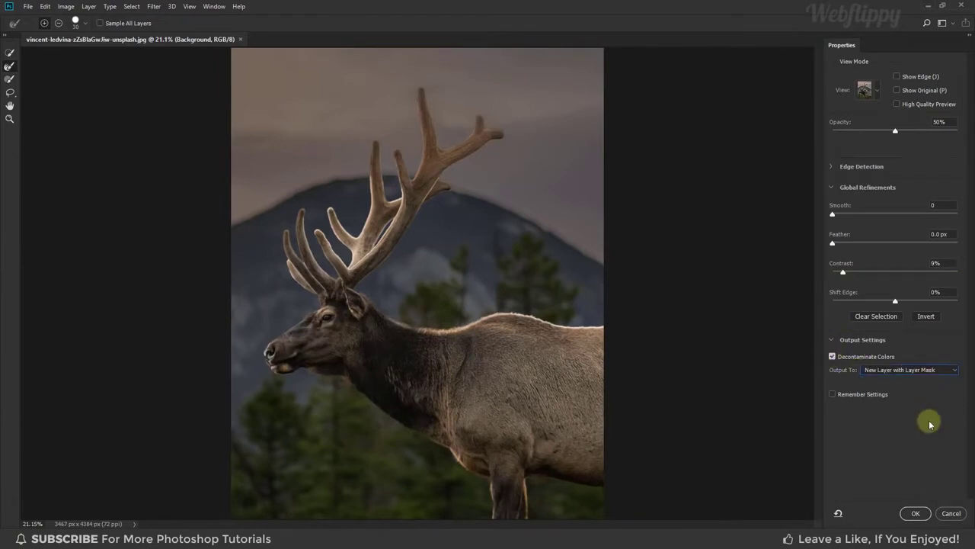
{"action": "left_click", "coordinate": [917, 514]}
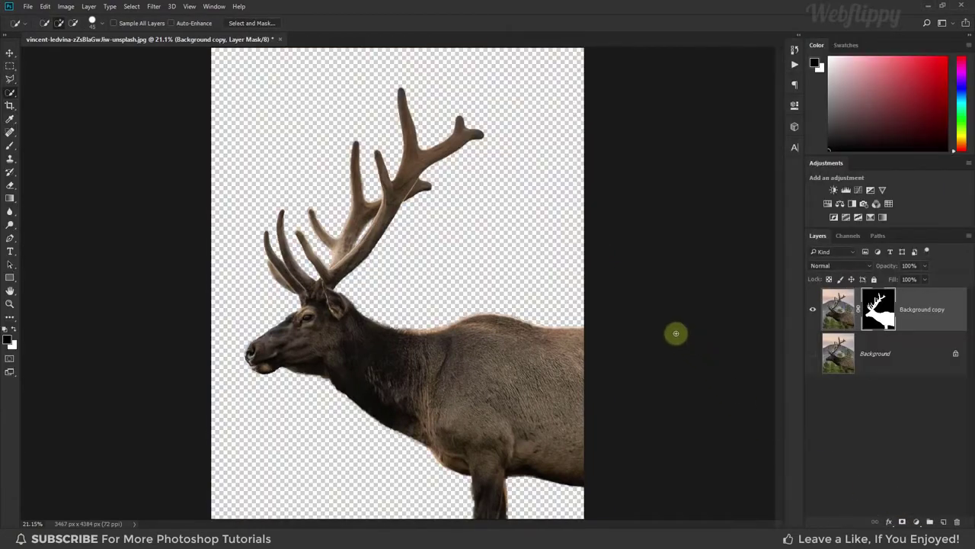
Show the original Background layer again and load the elk's layer mask as a selection.
{"action": "left_click", "coordinate": [10, 53]}
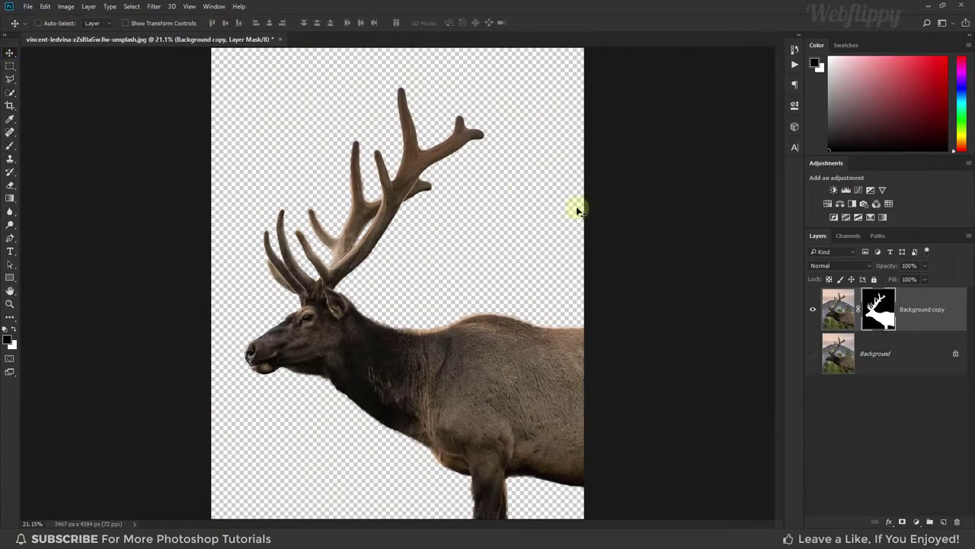
{"action": "left_click", "coordinate": [813, 354]}
{"action": "left_click", "coordinate": [879, 310], "text": "ctrl"}
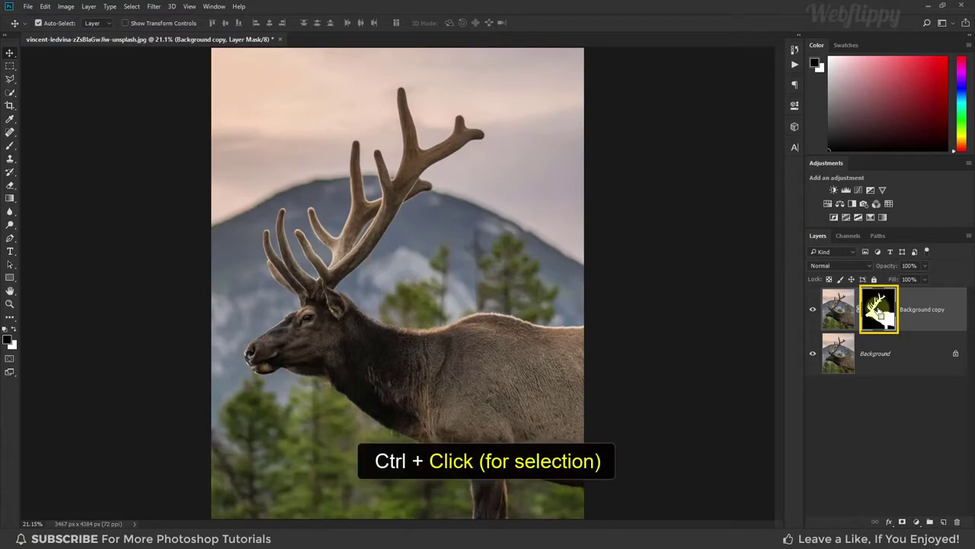
{"action": "left_click", "coordinate": [879, 310], "text": "ctrl"}
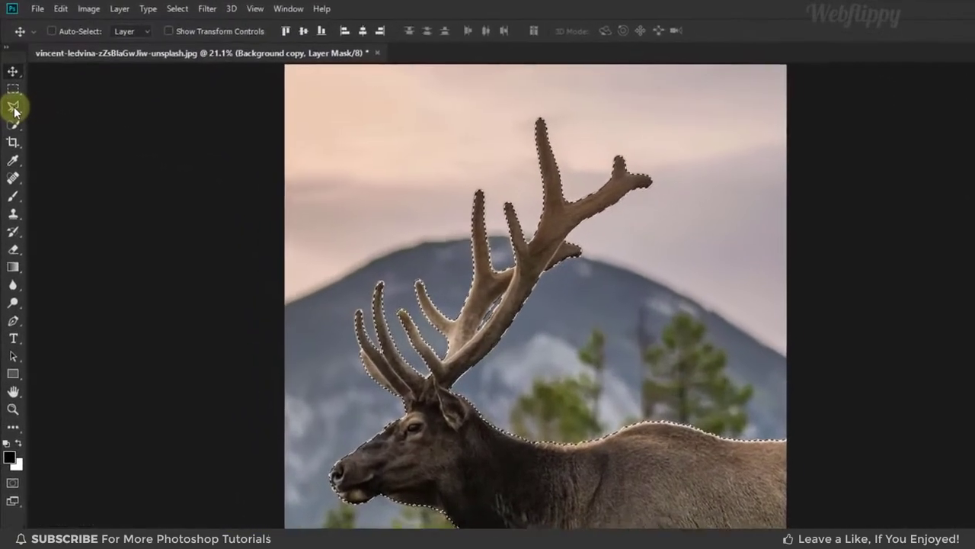
Set the Polygonal Lasso to Subtract from selection and zoom in on the elk's body.
{"action": "left_click", "coordinate": [10, 81]}
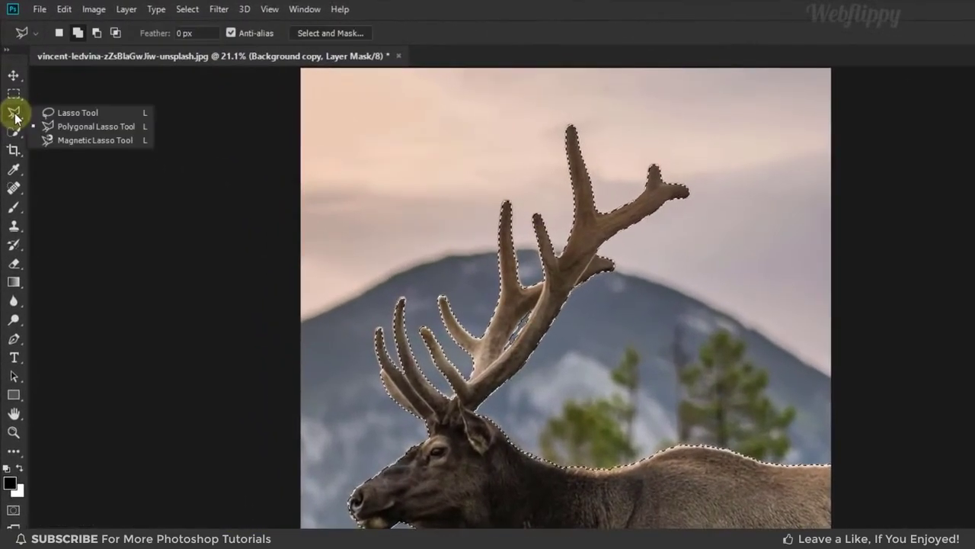
{"action": "left_click", "coordinate": [65, 133]}
{"action": "left_click", "coordinate": [97, 34]}
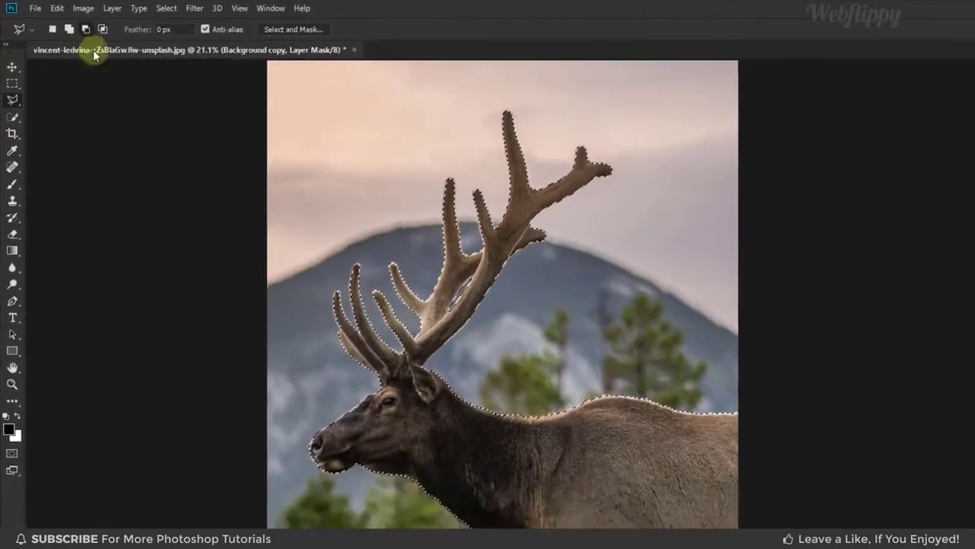
{"action": "mouse_move", "coordinate": [348, 386]}
{"action": "left_mouse_down"}
{"action": "mouse_move", "coordinate": [297, 289]}
{"action": "mouse_move", "coordinate": [292, 308]}
{"action": "left_mouse_up"}
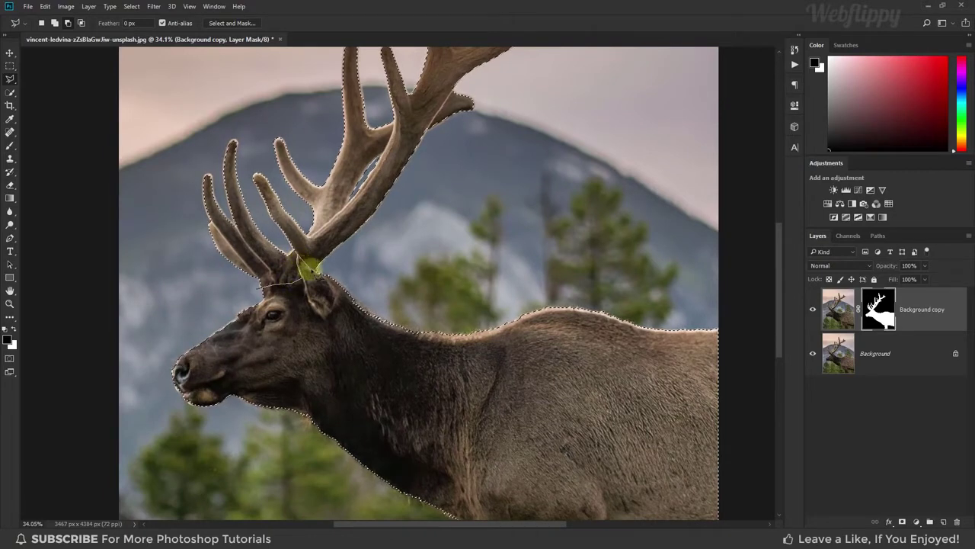
Lasso around the elk's head and body to remove them, leaving only the antlers selected.
{"action": "left_click", "coordinate": [733, 303]}
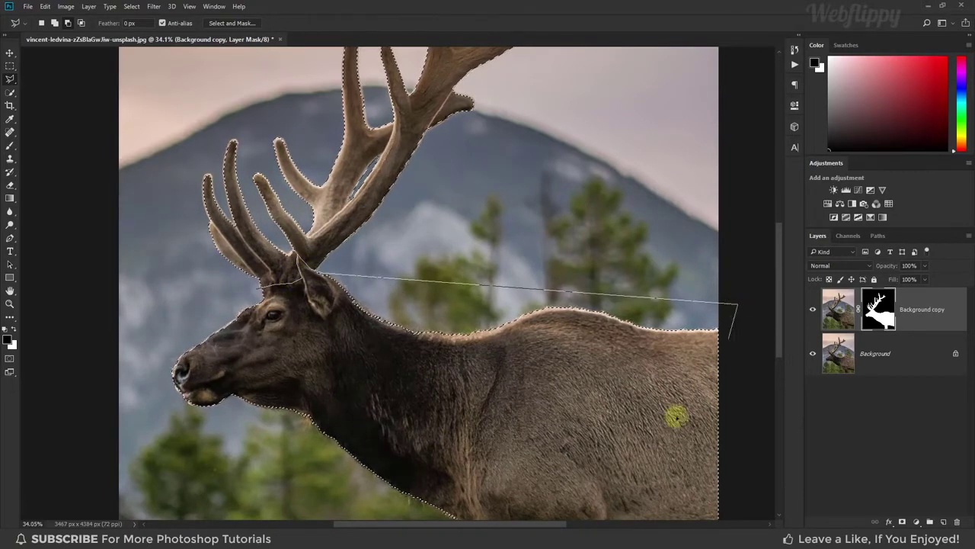
{"action": "left_click_drag", "start_coordinate": [675, 414], "coordinate": [603, 272]}
{"action": "left_click", "coordinate": [714, 474]}
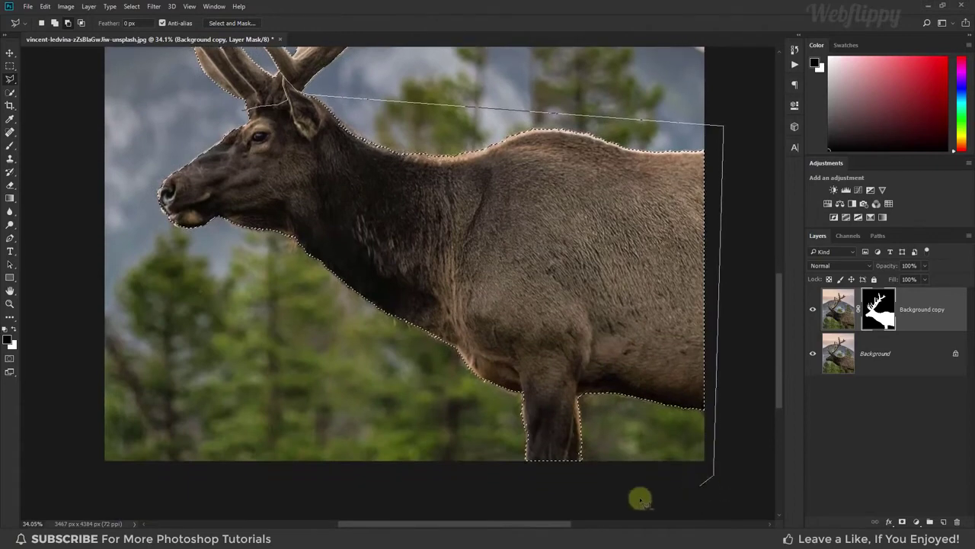
{"action": "left_click", "coordinate": [274, 491]}
{"action": "left_click", "coordinate": [72, 461]}
{"action": "left_click_drag", "start_coordinate": [87, 259], "coordinate": [98, 375]}
{"action": "left_click", "coordinate": [89, 288]}
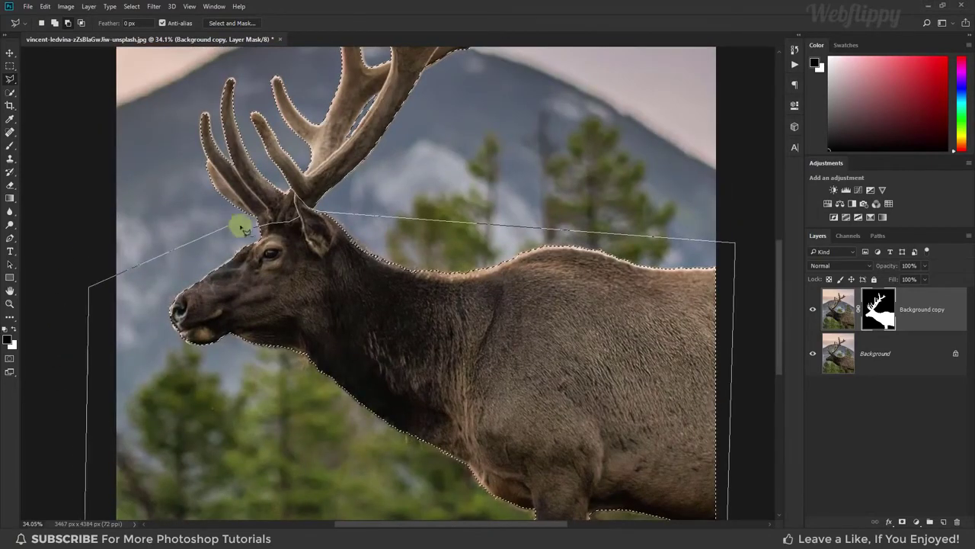
{"action": "left_click", "coordinate": [256, 227]}
{"action": "double_click", "coordinate": [292, 220]}
{"action": "left_click_drag", "start_coordinate": [292, 220], "coordinate": [283, 262]}
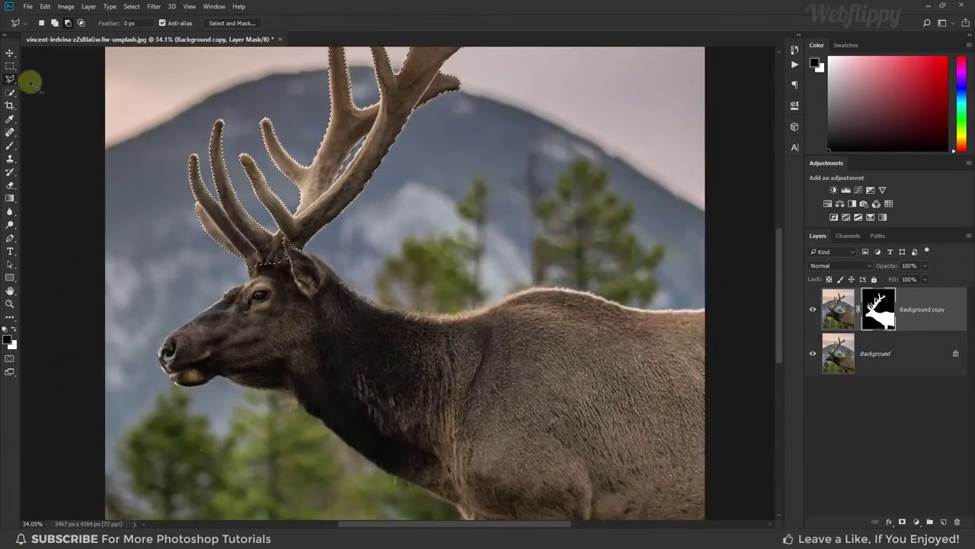
{"action": "left_click", "coordinate": [11, 55]}
{"action": "scroll", "coordinate": [137, 179], "scroll_direction": "down", "scroll_amount": 1}
{"action": "scroll", "coordinate": [138, 179], "scroll_direction": "down", "scroll_amount": 2}
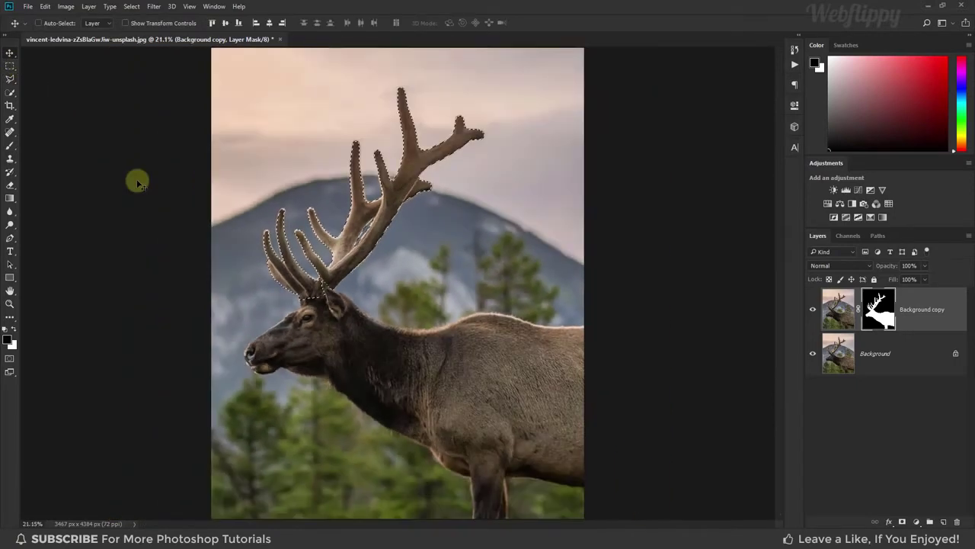
Copy the selected antlers from the elk layer to Layer 1 and group it as Group 1.
{"action": "left_click", "coordinate": [838, 309]}
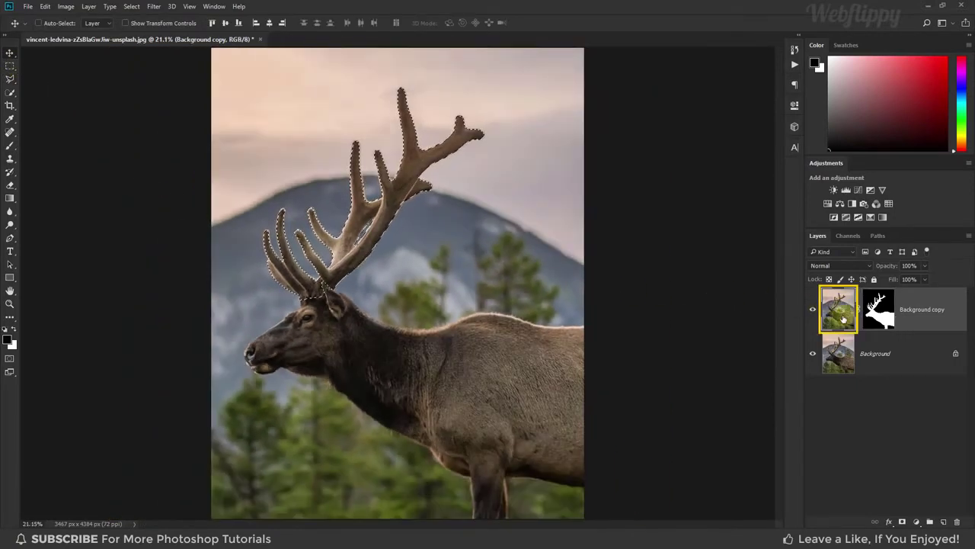
{"action": "key", "text": "ctrl+j"}
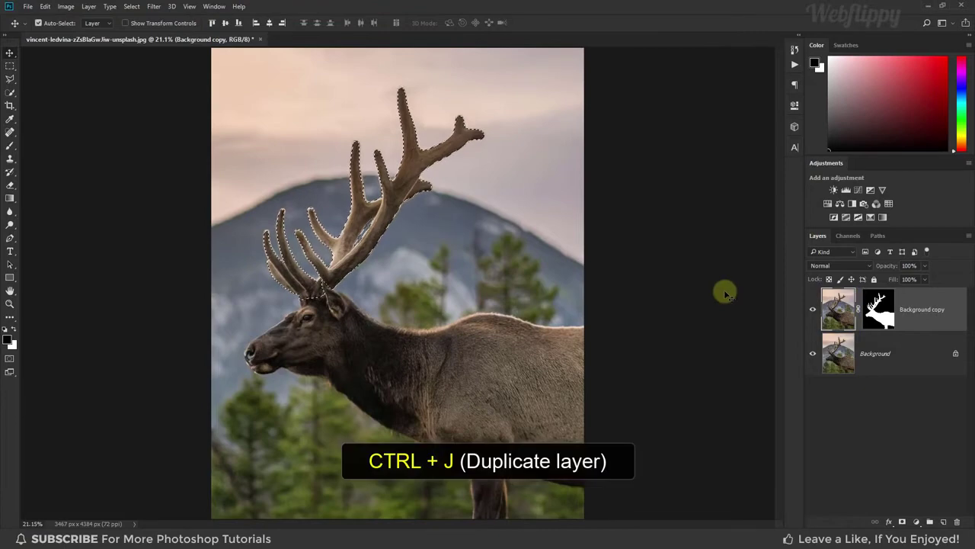
{"action": "key", "text": "ctrl+j"}
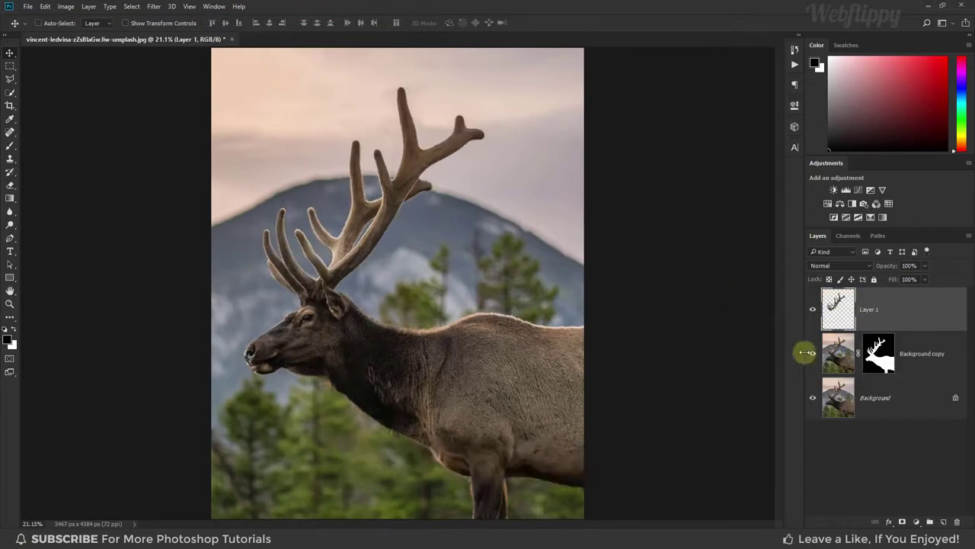
{"action": "left_click_drag", "start_coordinate": [813, 368], "coordinate": [815, 386]}
{"action": "left_click", "coordinate": [817, 312]}
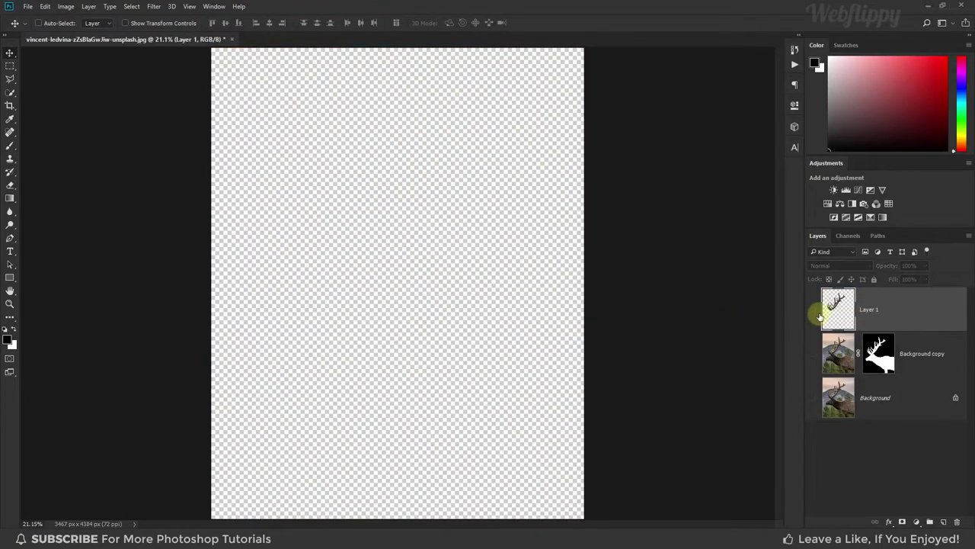
{"action": "left_click", "coordinate": [813, 354]}
{"action": "left_click", "coordinate": [813, 397]}
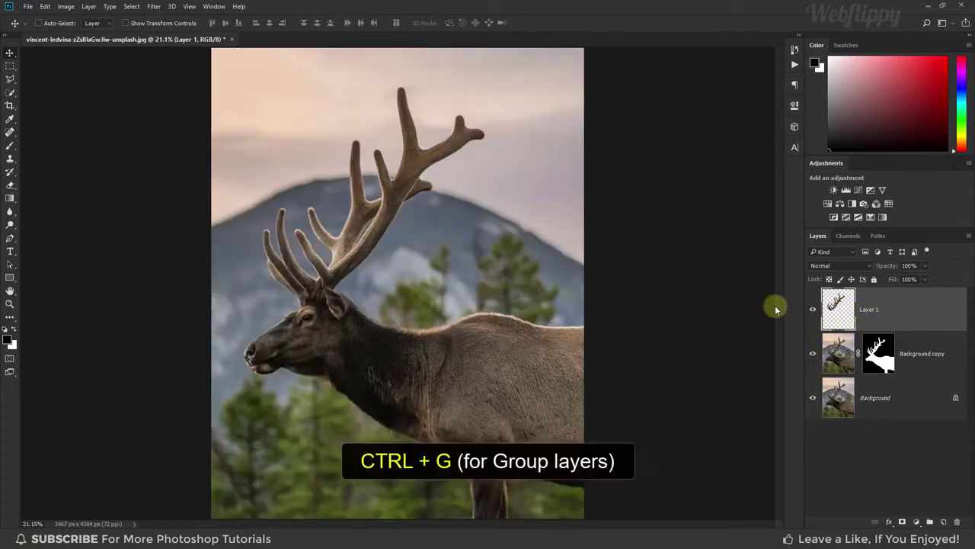
{"action": "key", "text": "ctrl+g"}
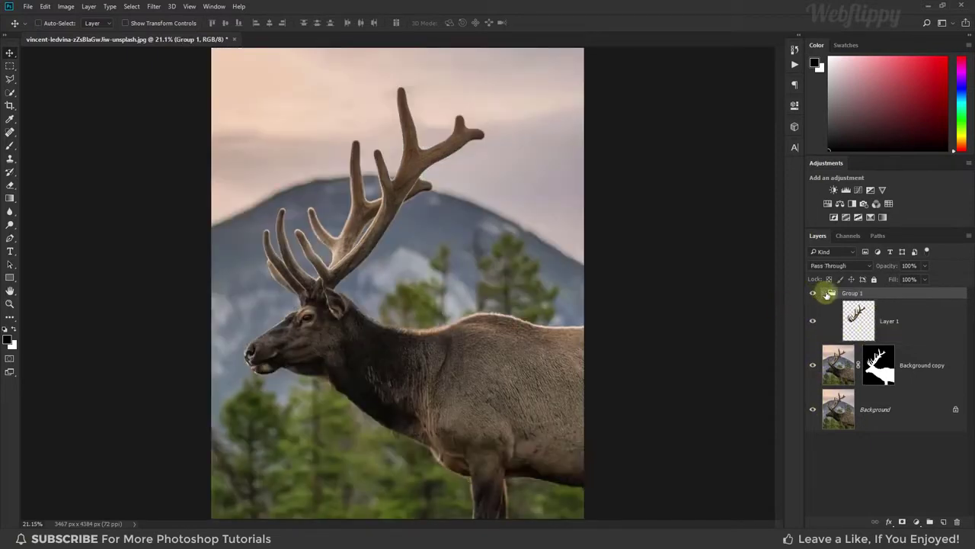
{"action": "left_click", "coordinate": [828, 293]}
Add a Color Lookup adjustment above the Background using the Moonlight.3DL preset.
{"action": "left_click", "coordinate": [813, 294]}
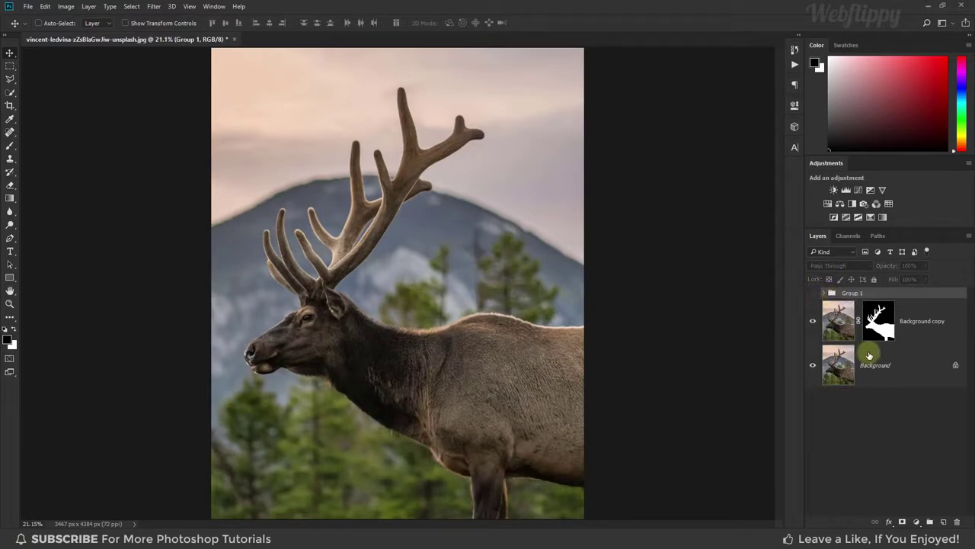
{"action": "left_click", "coordinate": [872, 368]}
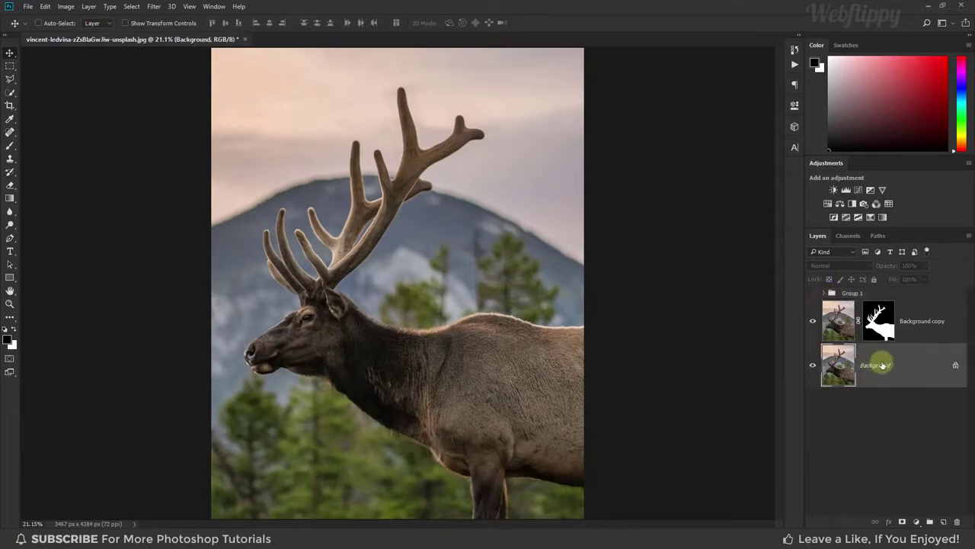
{"action": "left_click", "coordinate": [916, 521]}
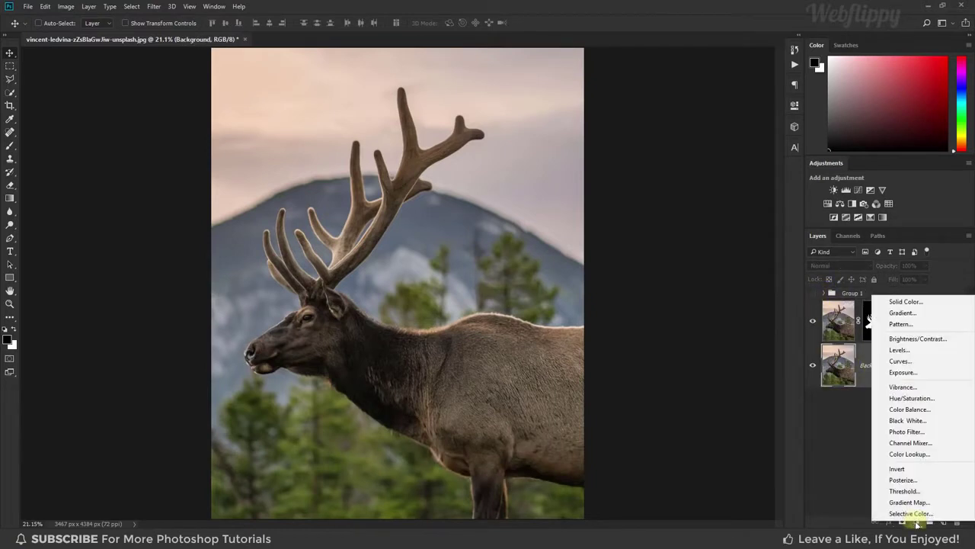
{"action": "left_click", "coordinate": [927, 455]}
{"action": "left_click", "coordinate": [731, 135]}
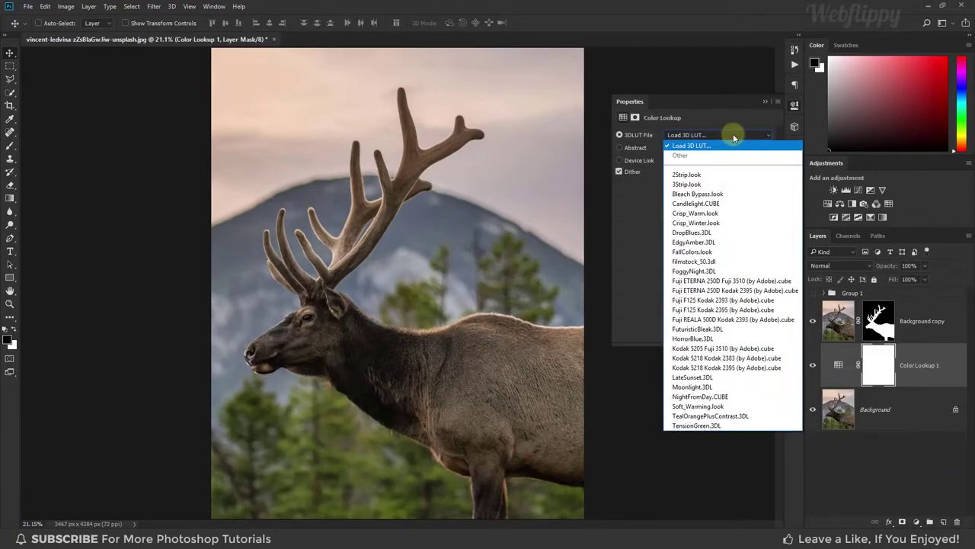
{"action": "left_click", "coordinate": [732, 387]}
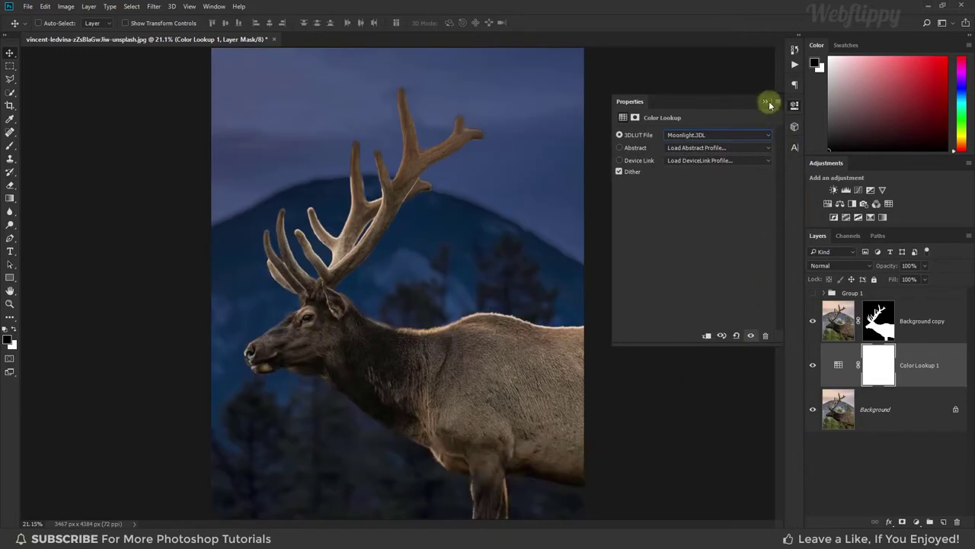
{"action": "left_click", "coordinate": [766, 102]}
{"action": "left_click", "coordinate": [812, 365]}
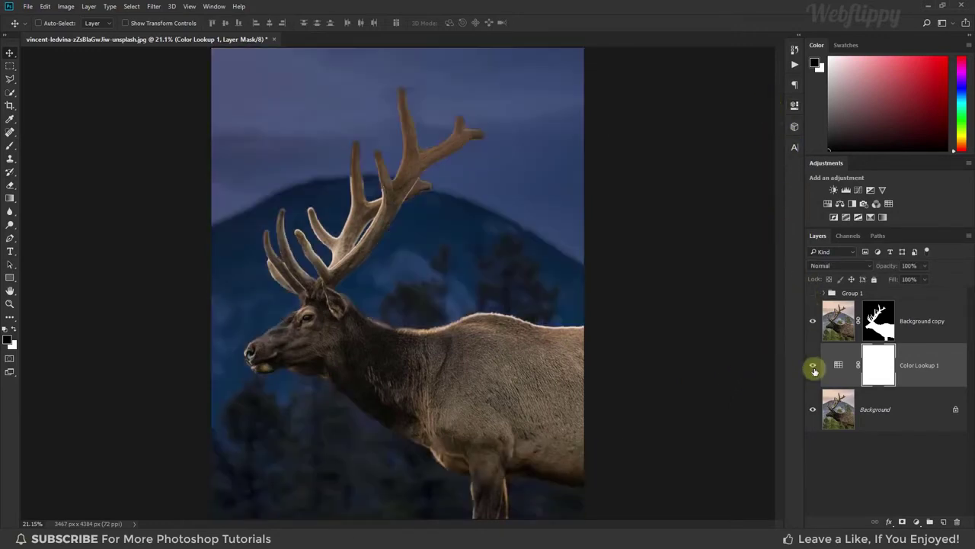
Add a Black & White adjustment layer at 50% opacity.
{"action": "left_click", "coordinate": [915, 521]}
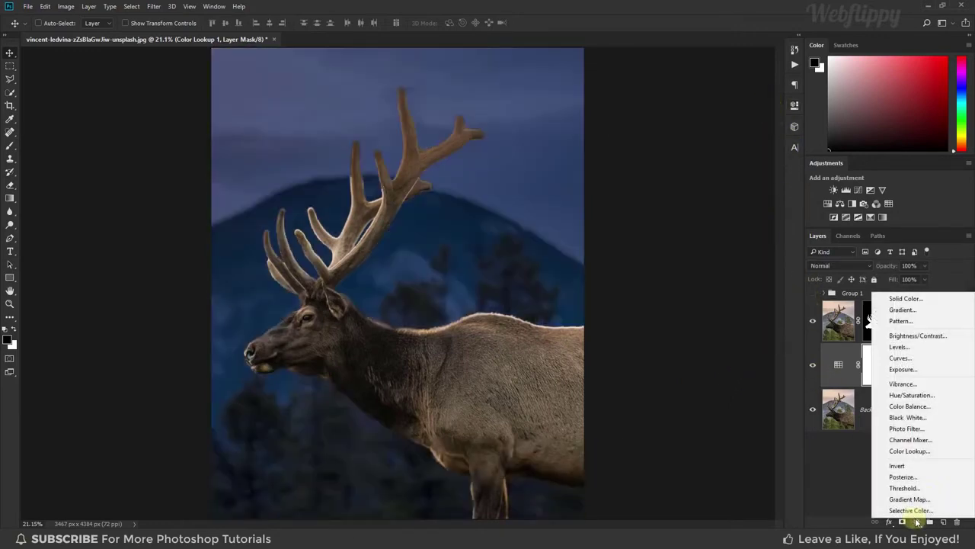
{"action": "left_click", "coordinate": [930, 418]}
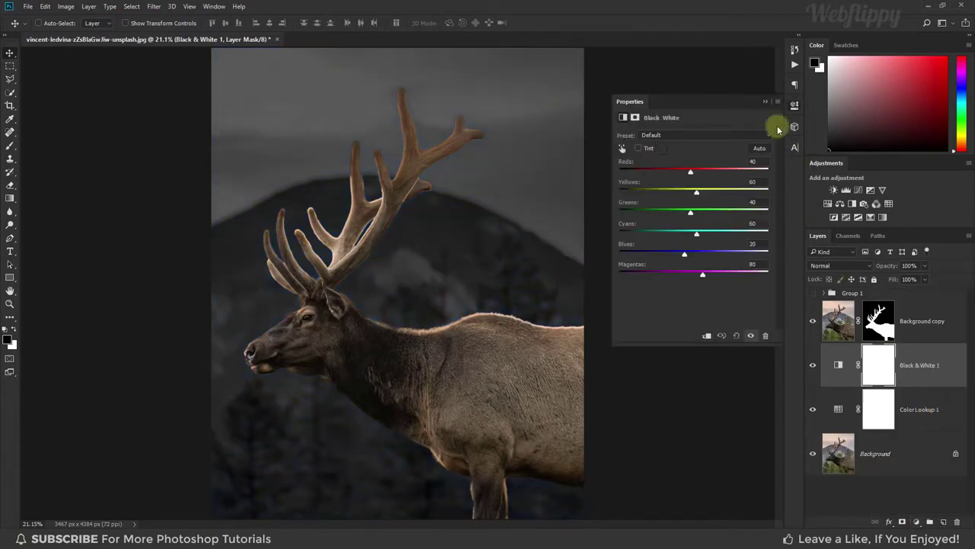
{"action": "left_click", "coordinate": [767, 102]}
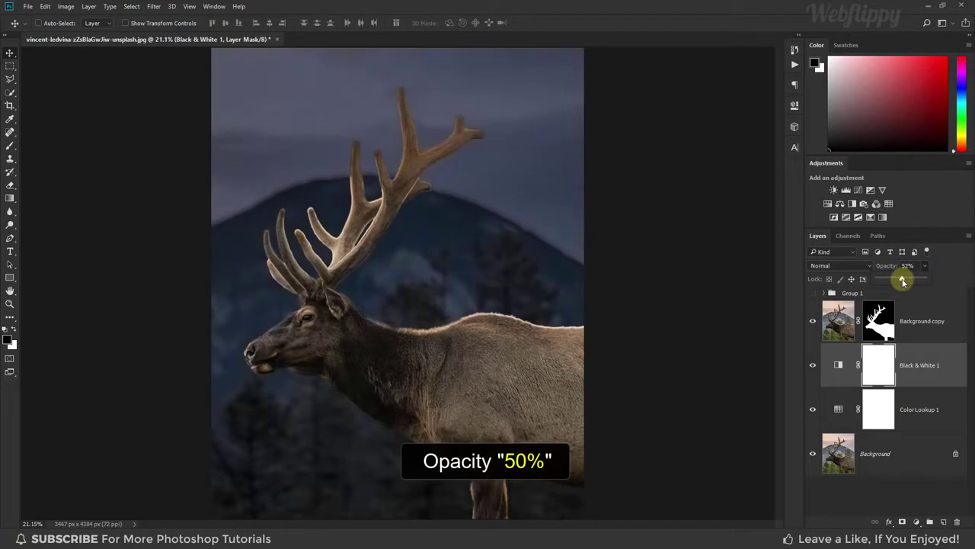
{"action": "left_click", "coordinate": [814, 366]}
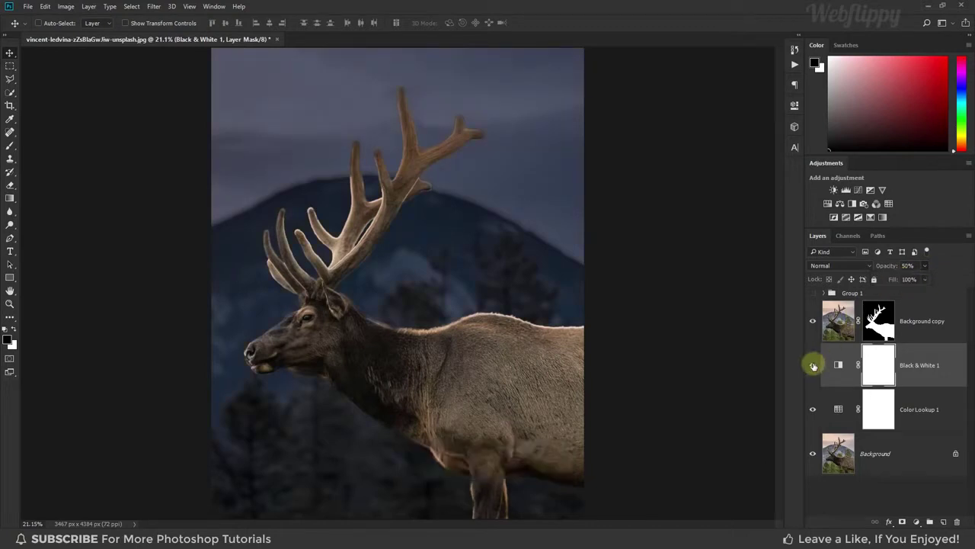
{"action": "left_click", "coordinate": [844, 294]}
Paste the antlers and convert Layer 1 into a smart object.
{"action": "key", "text": "ctrl+v"}
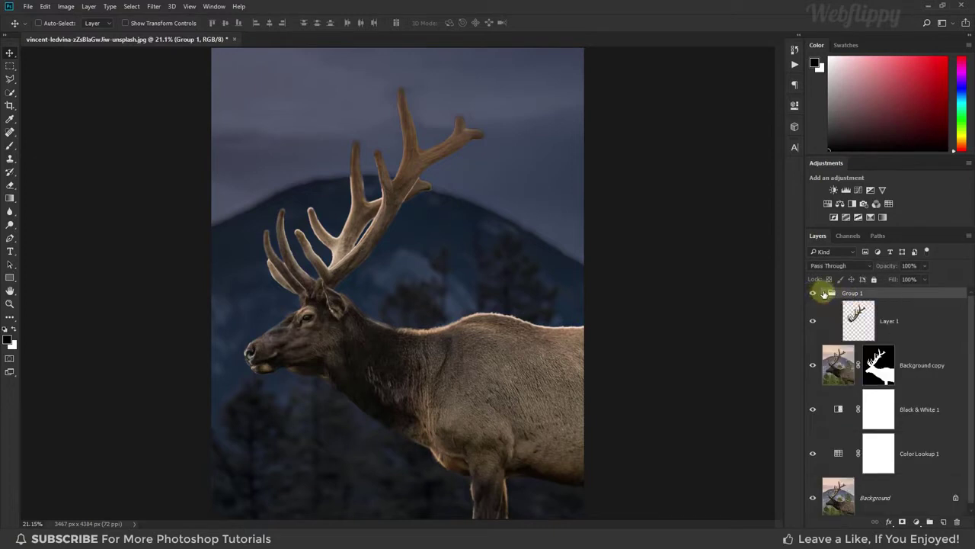
{"action": "left_click", "coordinate": [866, 326]}
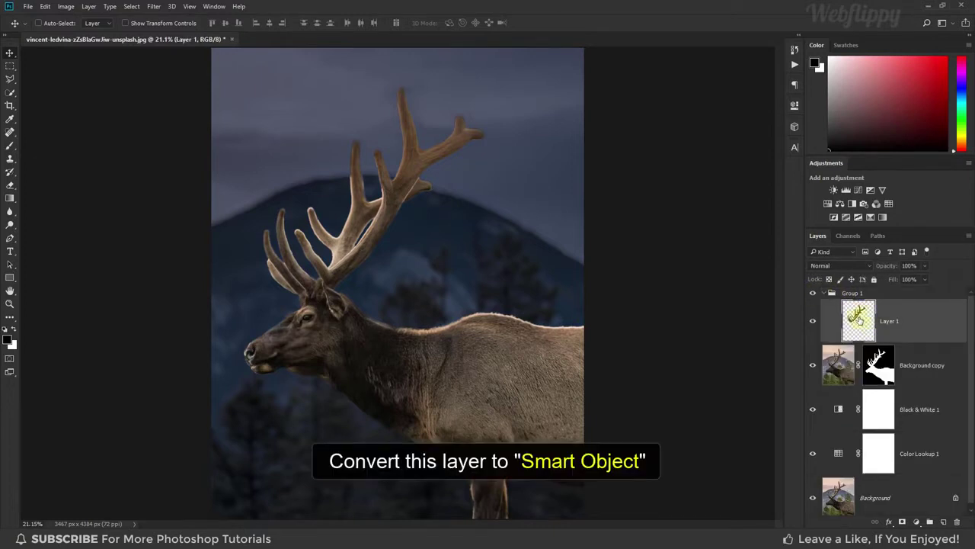
{"action": "right_click", "coordinate": [925, 314]}
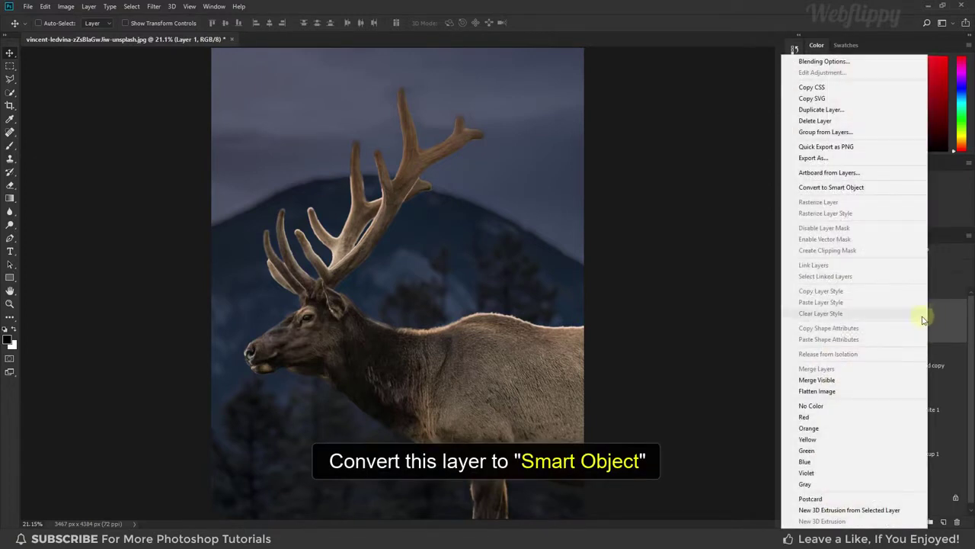
{"action": "left_click", "coordinate": [869, 190]}
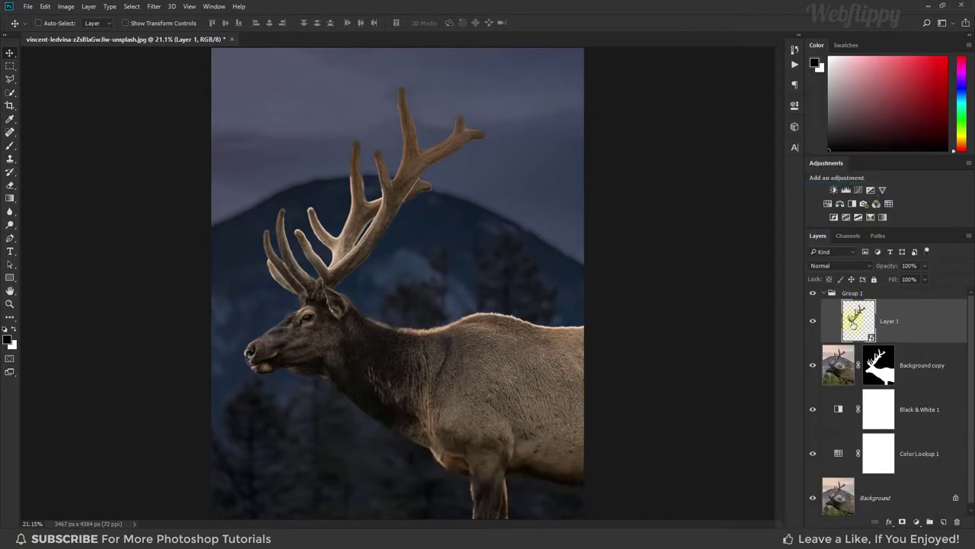
Duplicate the antler smart object and set the copy's blend mode to Linear Dodge (Add).
{"action": "key", "text": "ctrl+j"}
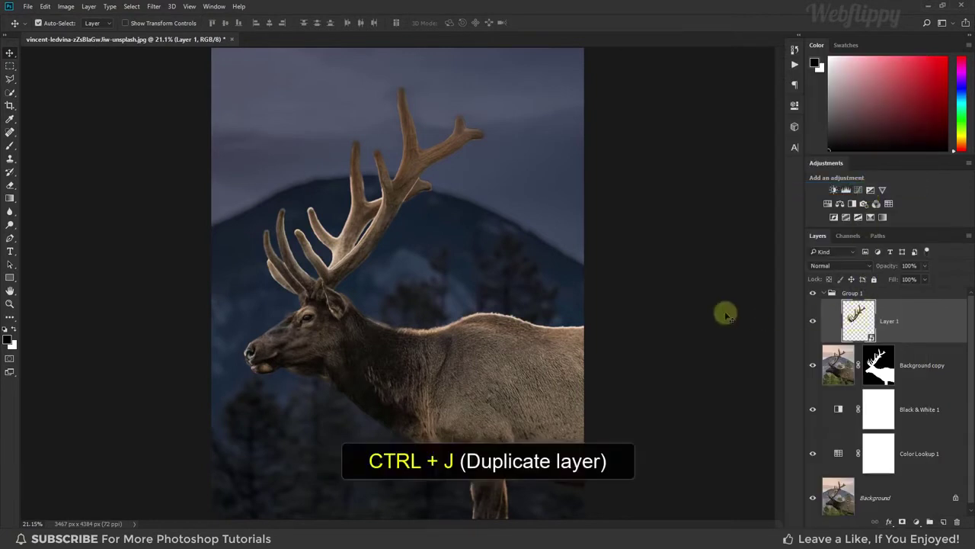
{"action": "key", "text": "ctrl+j"}
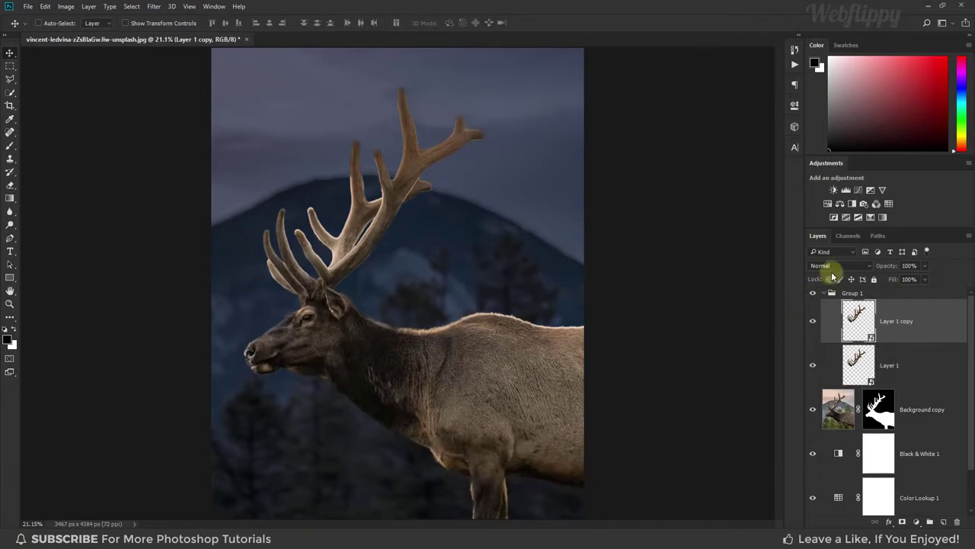
{"action": "left_click", "coordinate": [844, 265]}
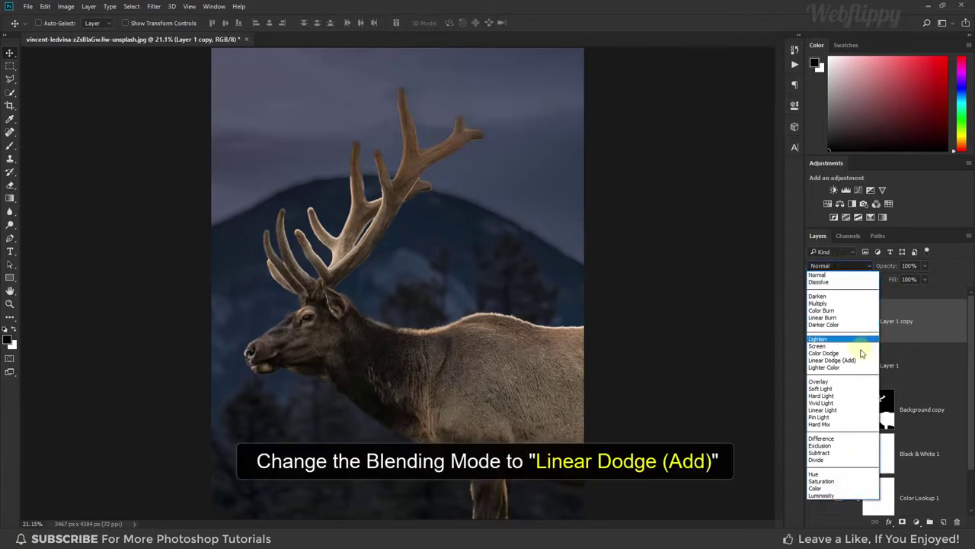
{"action": "left_click", "coordinate": [865, 360]}
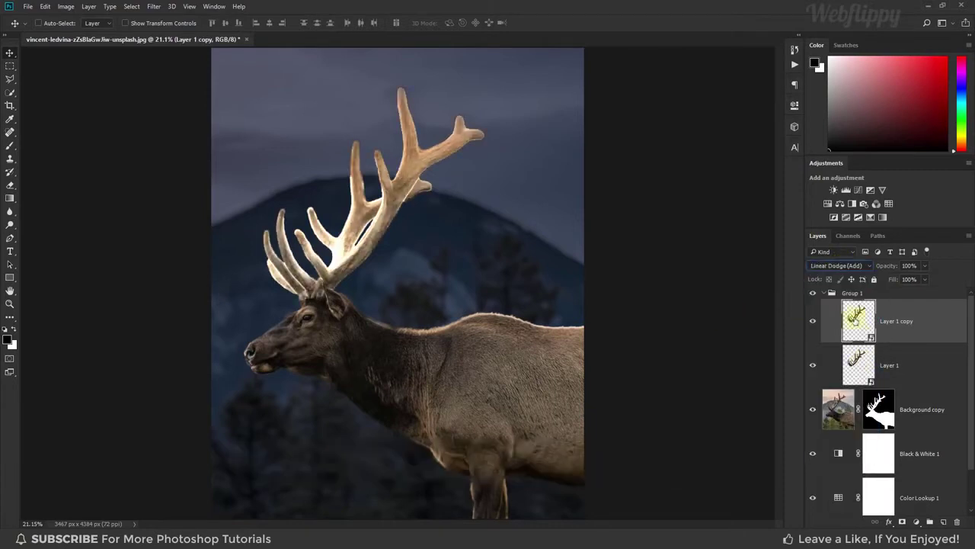
Blur Layer 1 copy with a 5-pixel Gaussian Blur and compare with and without it.
{"action": "left_click", "coordinate": [154, 6]}
{"action": "mouse_move", "coordinate": [159, 118]}
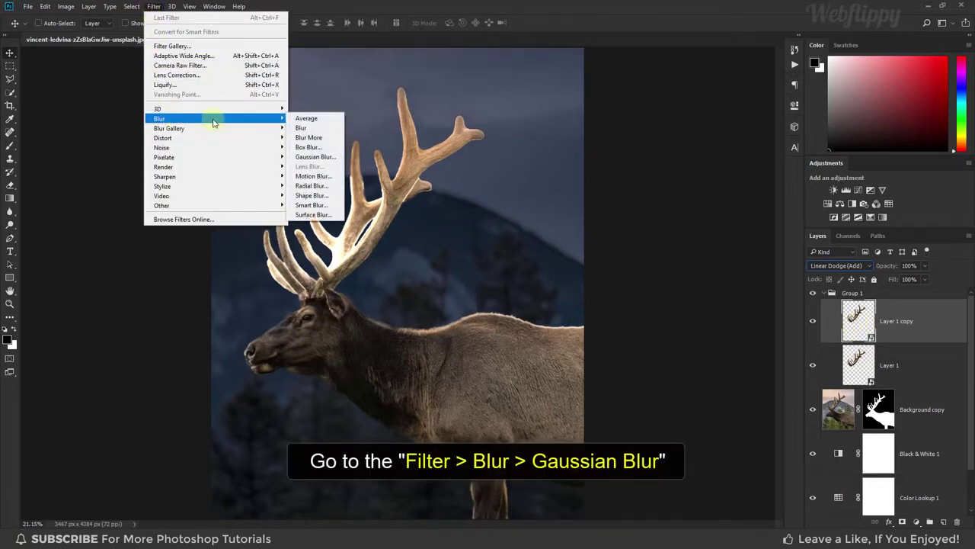
{"action": "left_click", "coordinate": [340, 161]}
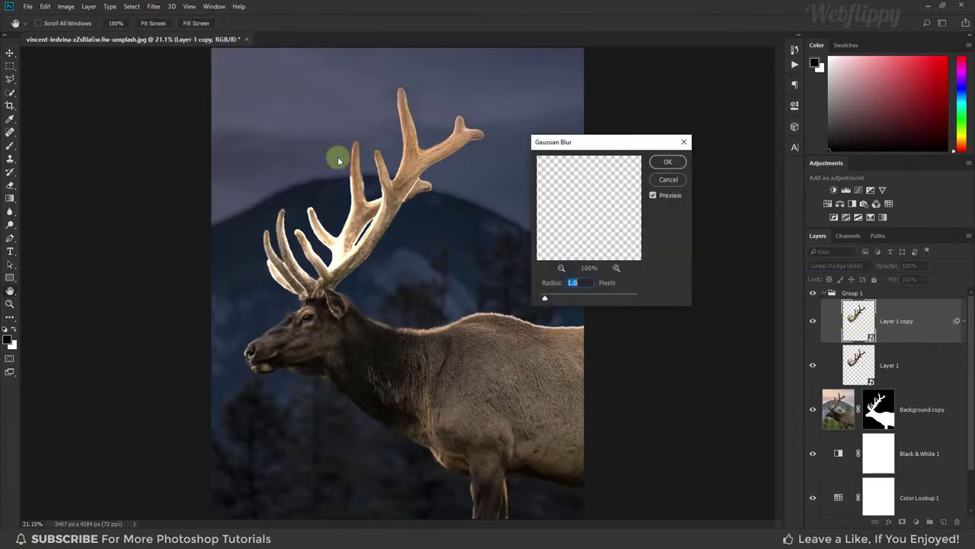
{"action": "left_click", "coordinate": [400, 129]}
{"action": "left_click_drag", "start_coordinate": [566, 139], "coordinate": [561, 135]}
{"action": "left_click", "coordinate": [568, 277]}
{"action": "type", "text": "5"}
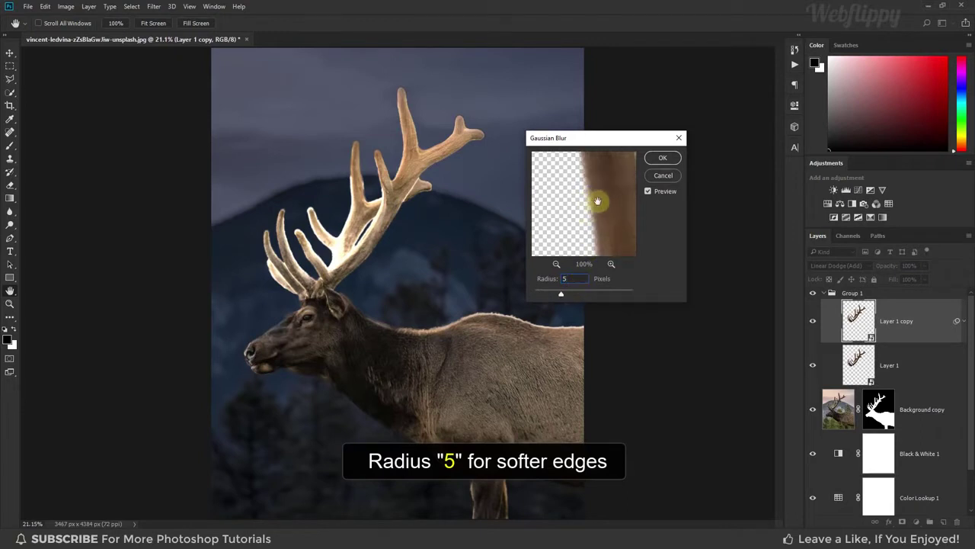
{"action": "left_click", "coordinate": [663, 159]}
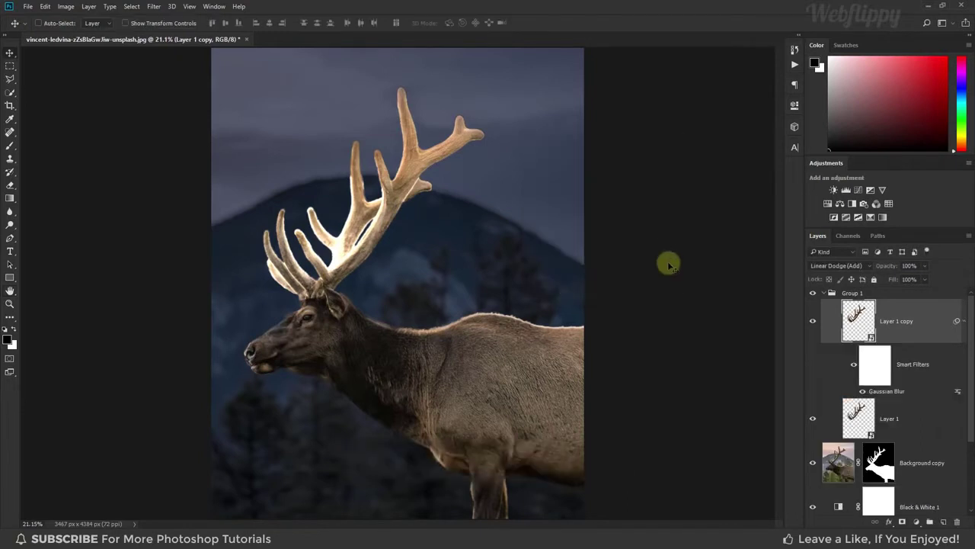
{"action": "left_click", "coordinate": [811, 321]}
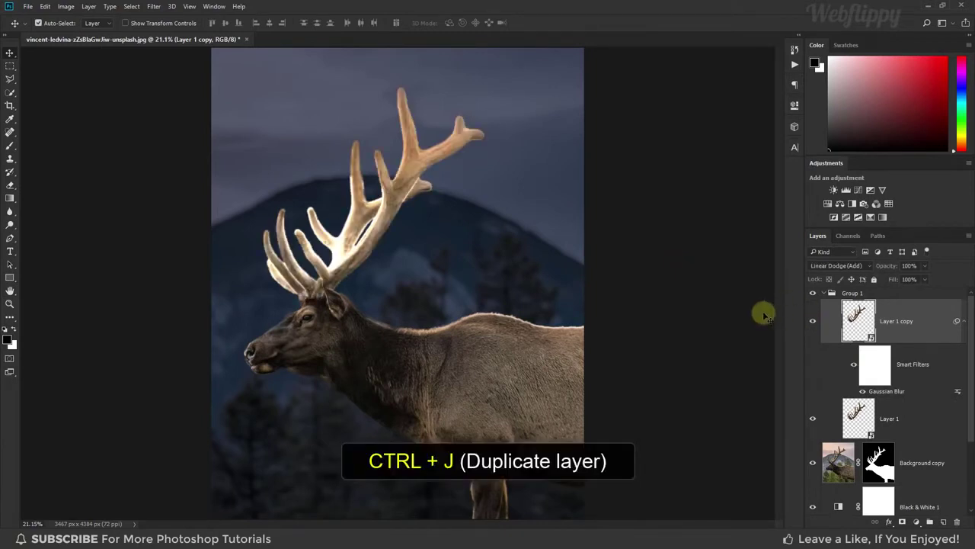
Duplicate the blurred antler layer and raise its Gaussian Blur radius to 100 pixels.
{"action": "key", "text": "ctrl+j"}
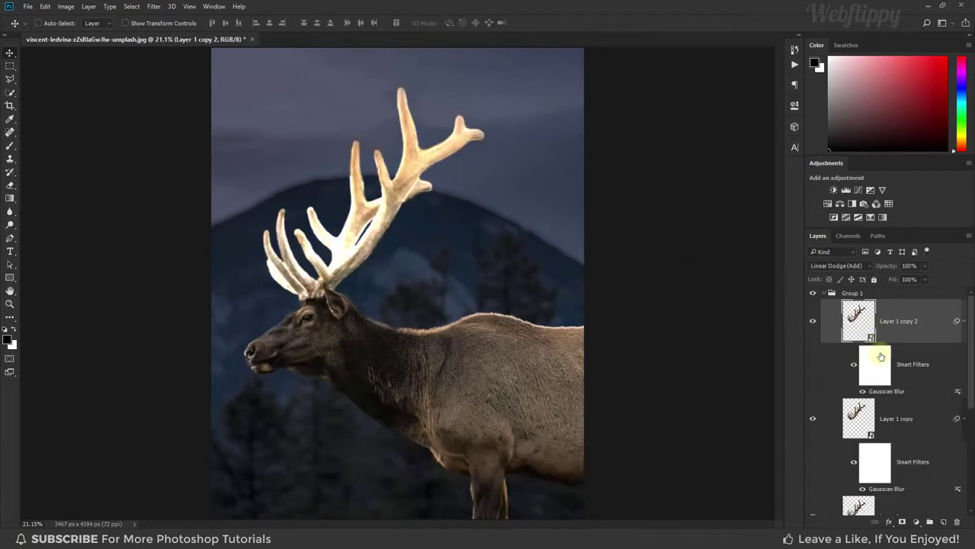
{"action": "double_click", "coordinate": [887, 391]}
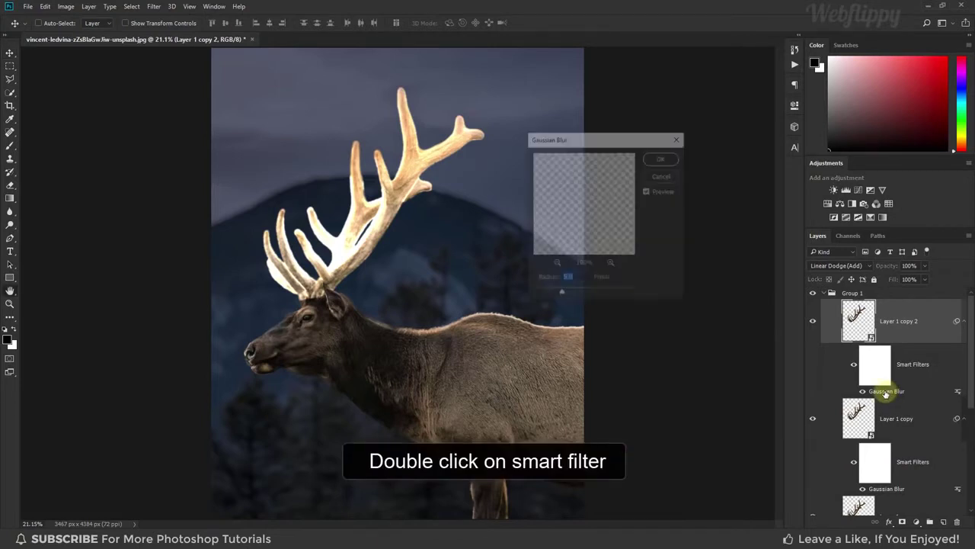
{"action": "left_click", "coordinate": [577, 280]}
{"action": "type", "text": "100"}
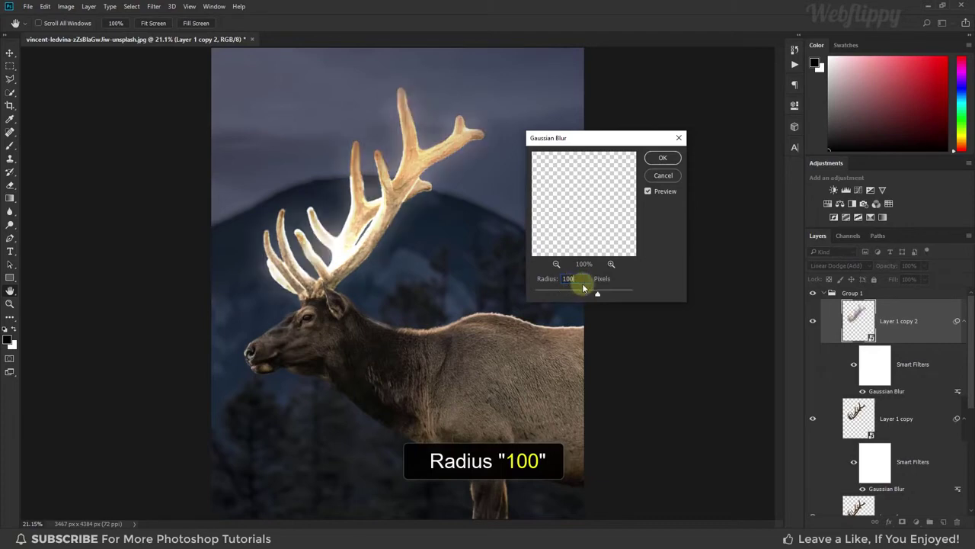
{"action": "left_click", "coordinate": [663, 158]}
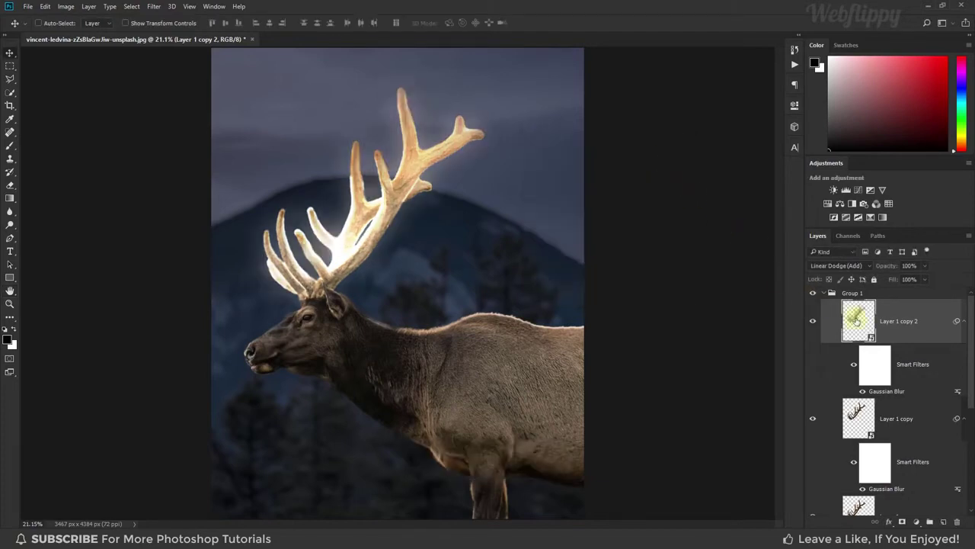
Duplicate the glow again and set Layer 1 copy 3's blur radius to 250 pixels.
{"action": "key", "text": "ctrl+j"}
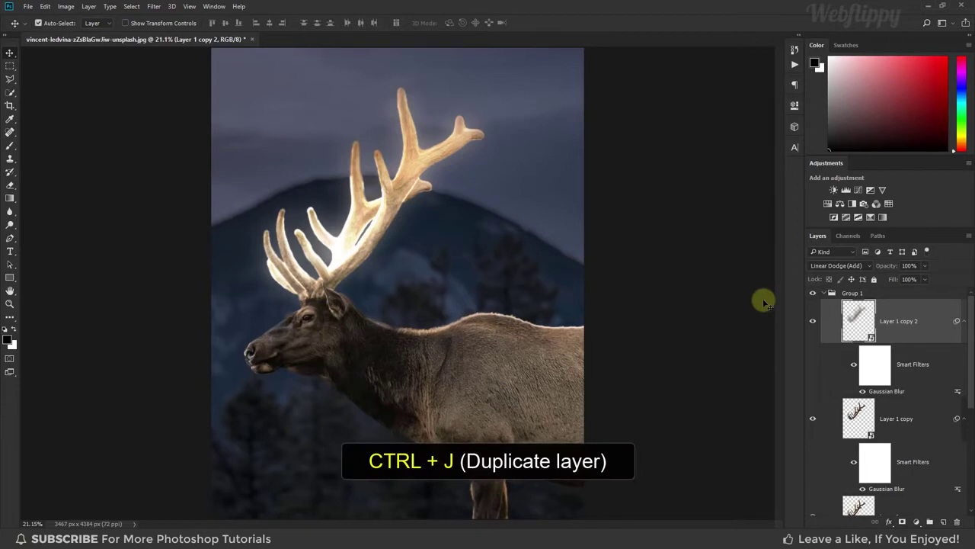
{"action": "key", "text": "ctrl+j"}
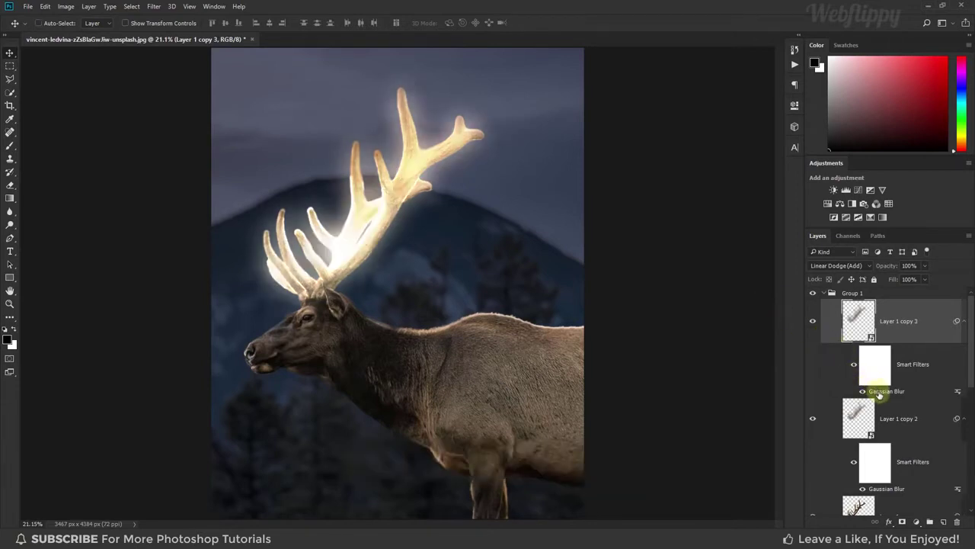
{"action": "double_click", "coordinate": [878, 391]}
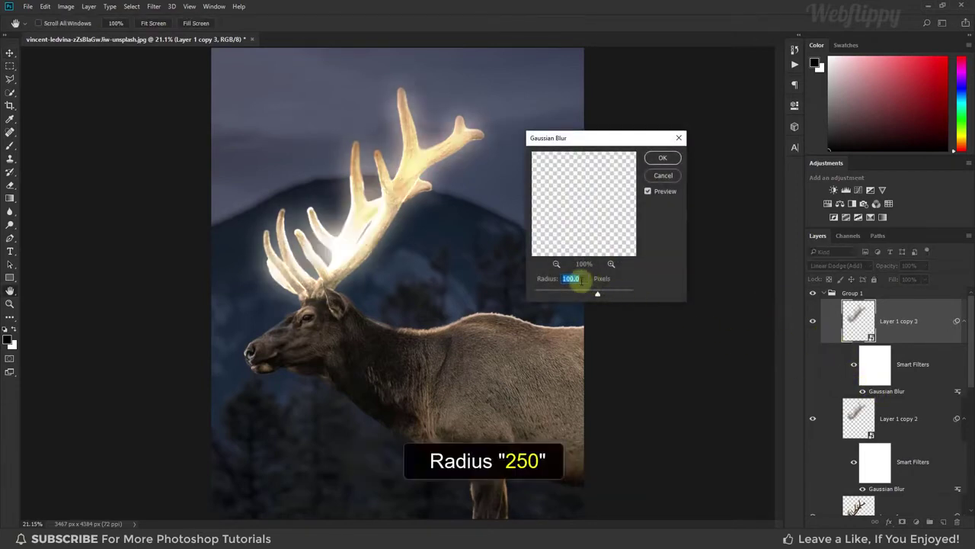
{"action": "type", "text": "50"}
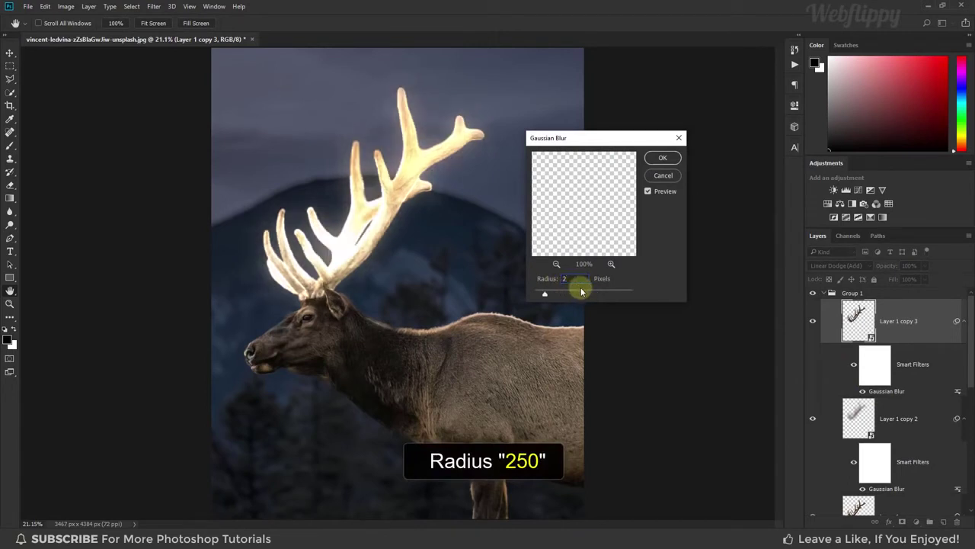
{"action": "left_click", "coordinate": [657, 159]}
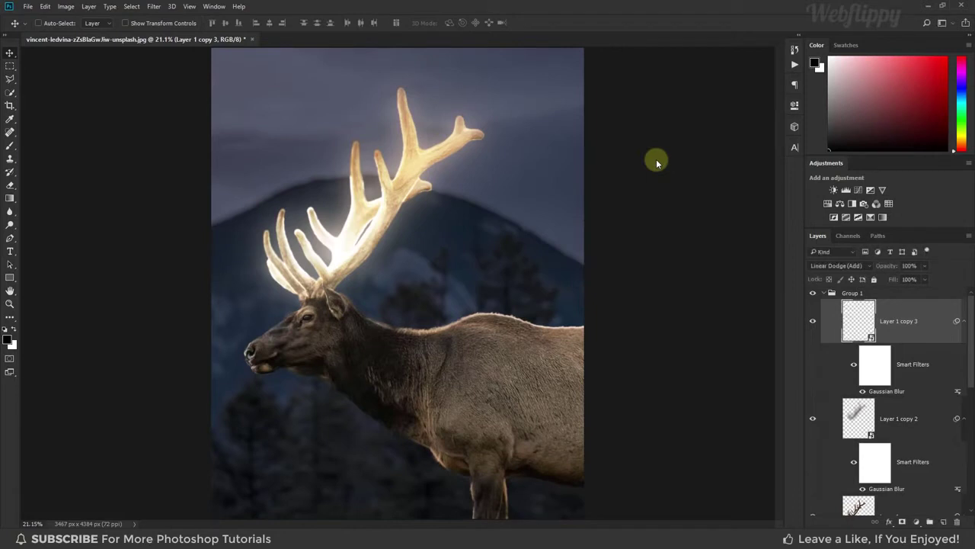
Duplicate Layer 1 copy 3 and give copy 4 a 500-pixel Gaussian Blur.
{"action": "left_click", "coordinate": [855, 316]}
{"action": "key", "text": "ctrl+j"}
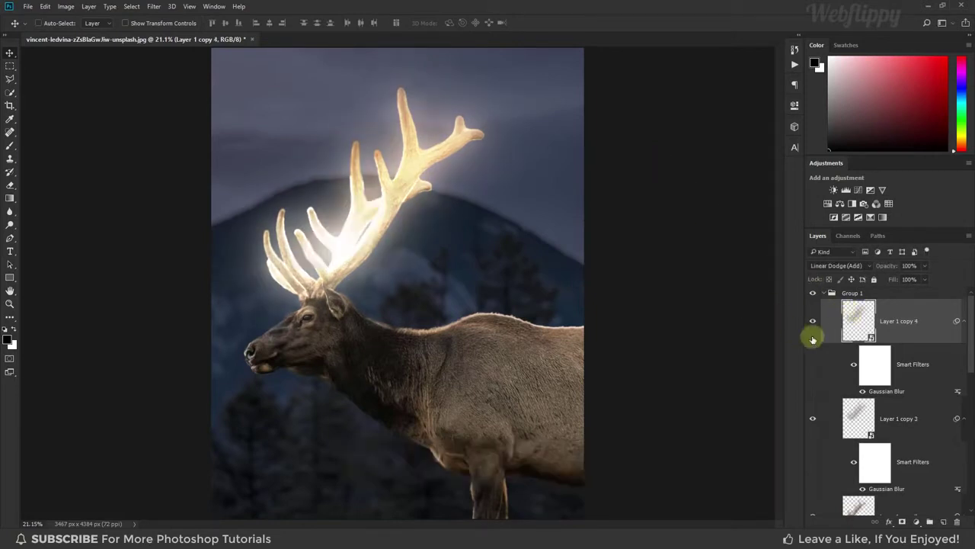
{"action": "double_click", "coordinate": [884, 391]}
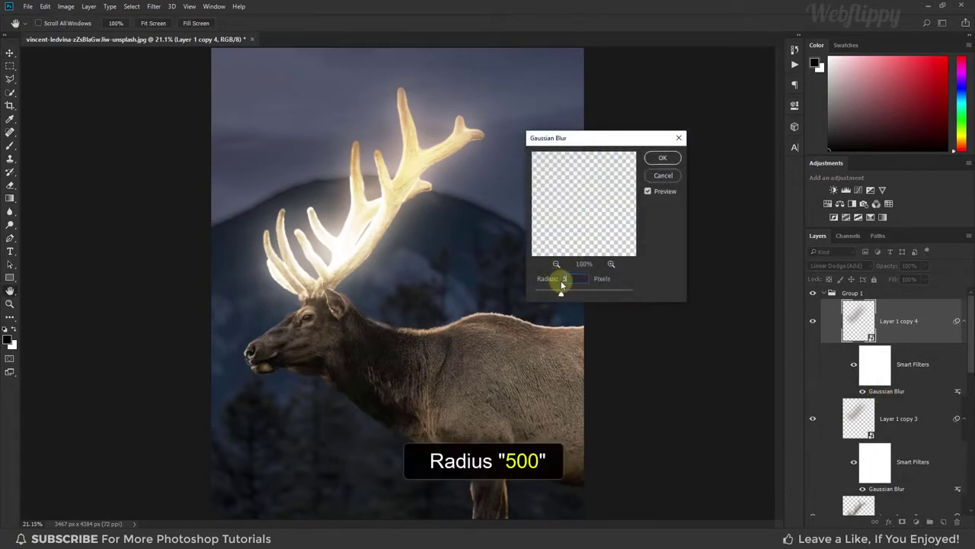
{"action": "type", "text": "00"}
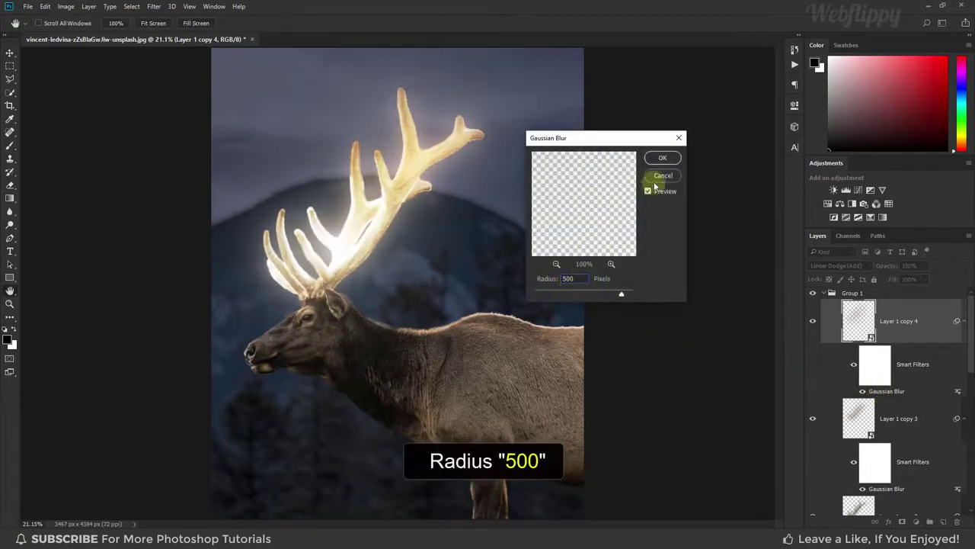
{"action": "left_click", "coordinate": [659, 159]}
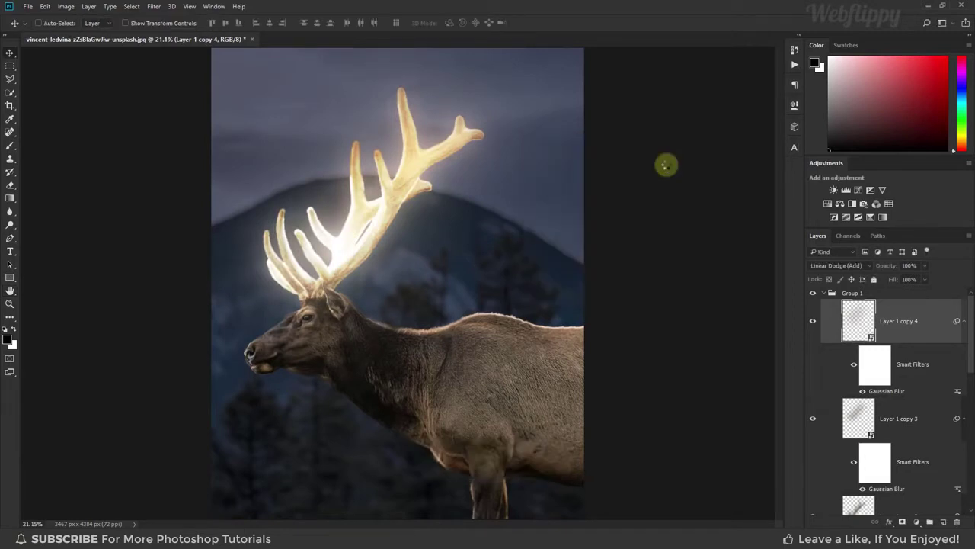
Add a Hue/Saturation adjustment layer clipped to Group 1, the antler glow group.
{"action": "left_click", "coordinate": [826, 293]}
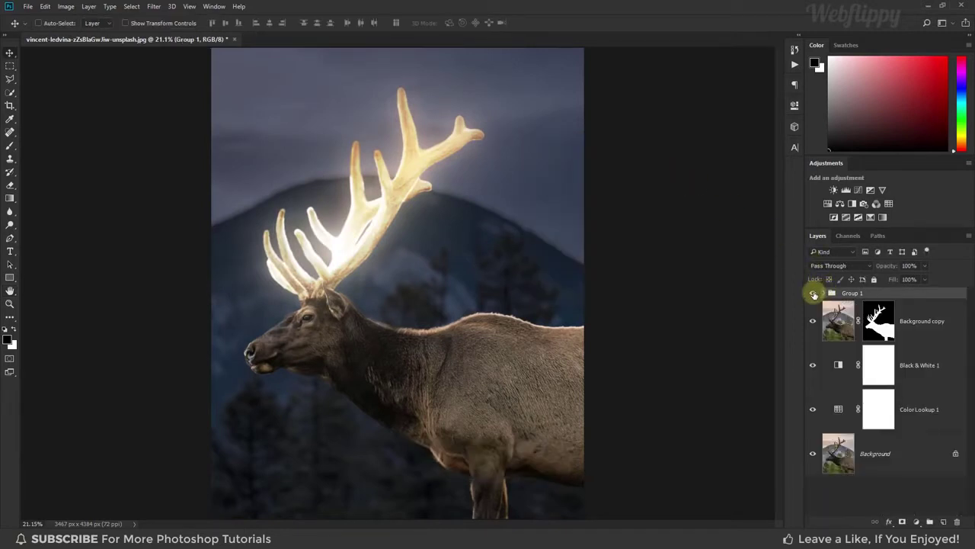
{"action": "left_click", "coordinate": [814, 294]}
{"action": "left_click", "coordinate": [814, 294]}
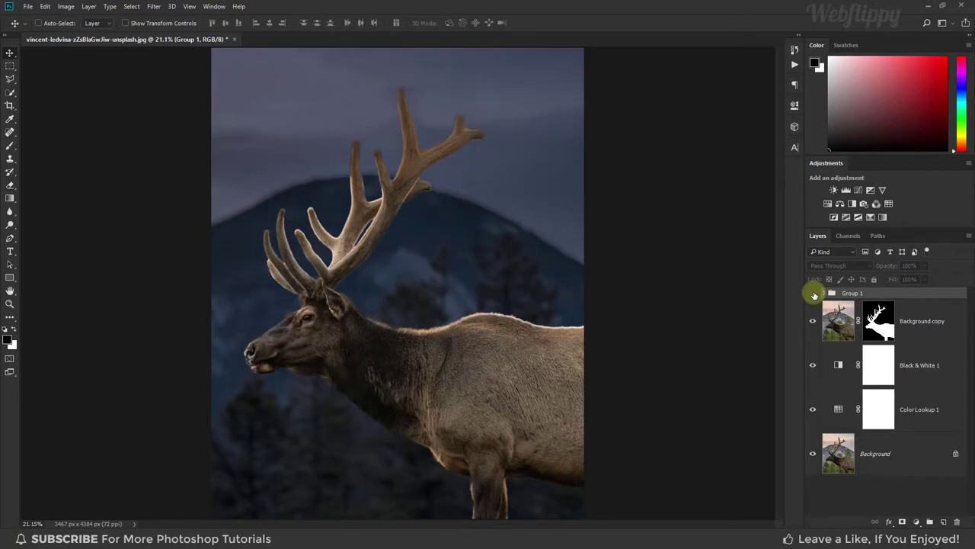
{"action": "left_click", "coordinate": [814, 294]}
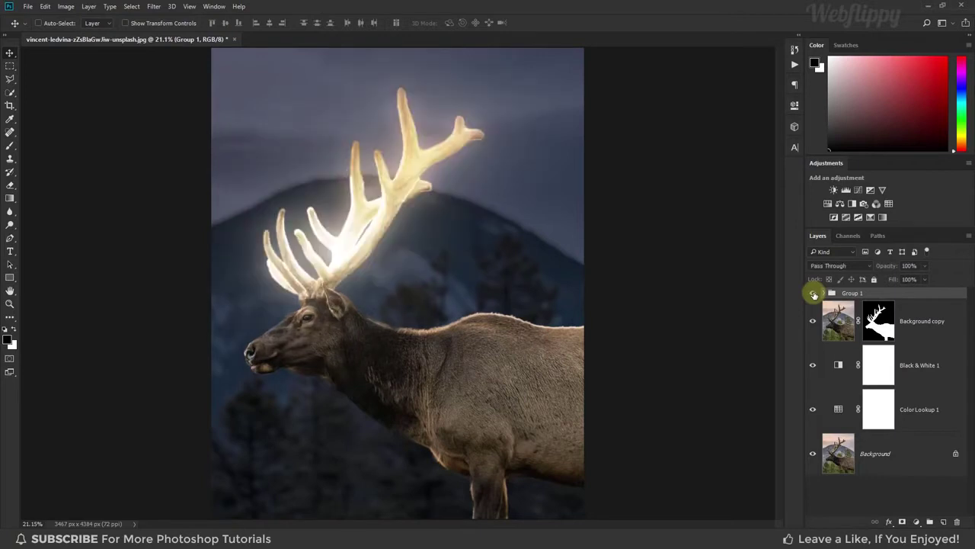
{"action": "left_click", "coordinate": [916, 522]}
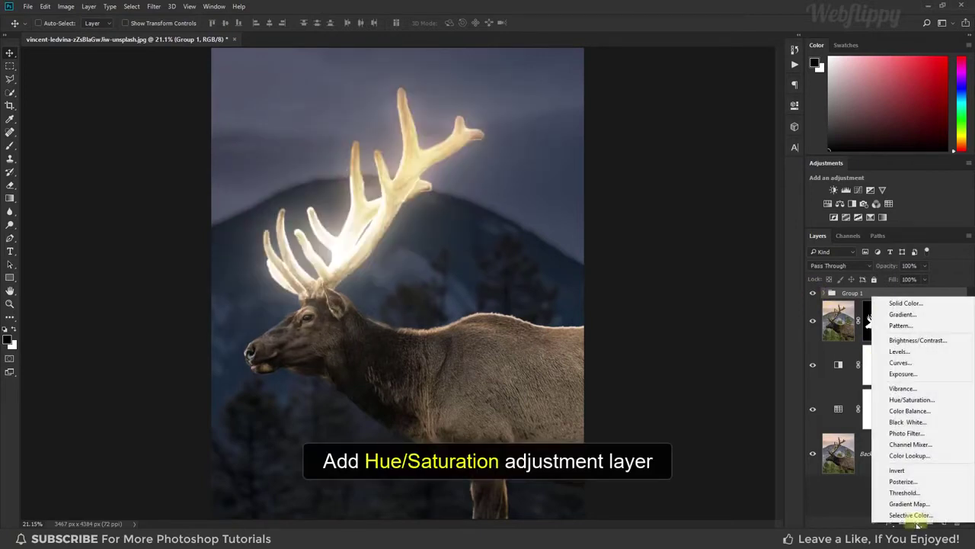
{"action": "left_click", "coordinate": [911, 399]}
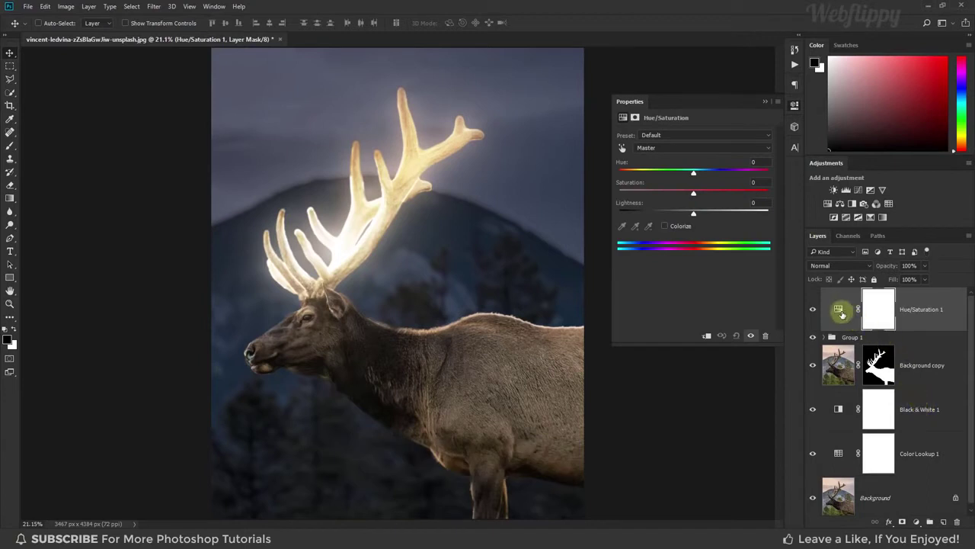
{"action": "left_click", "coordinate": [706, 336]}
{"action": "left_click", "coordinate": [707, 336]}
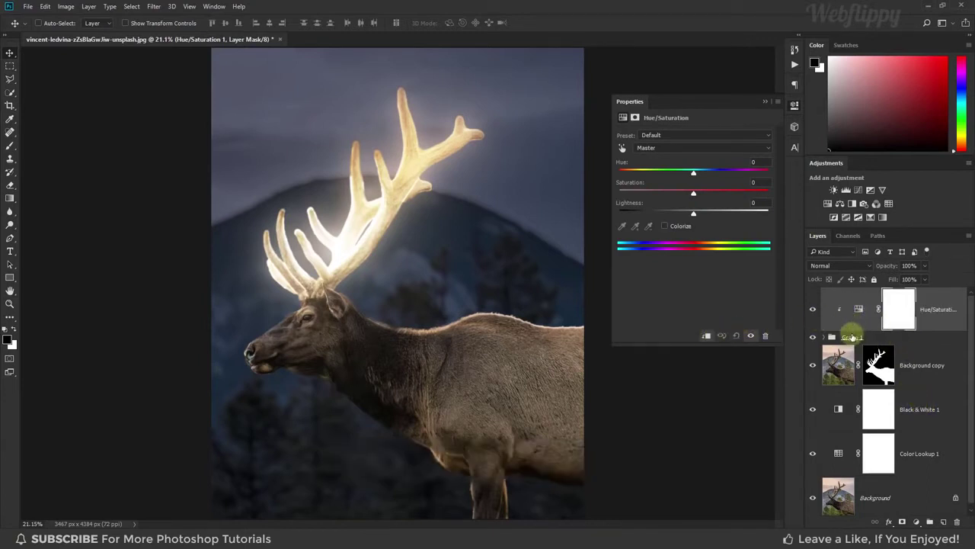
Colorize the glow warm orange with Hue about 33 and Saturation about 90.
{"action": "left_click", "coordinate": [676, 224]}
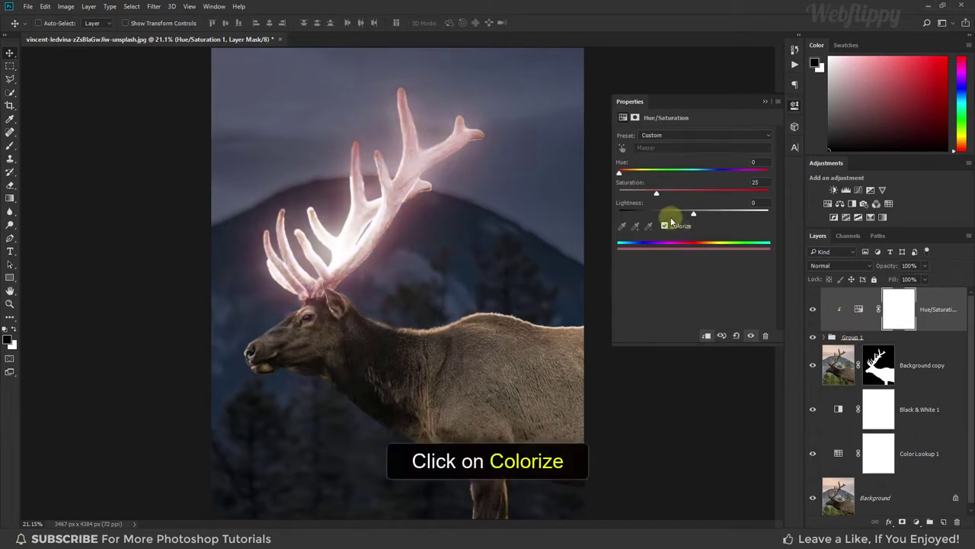
{"action": "left_click_drag", "start_coordinate": [659, 198], "coordinate": [757, 197]}
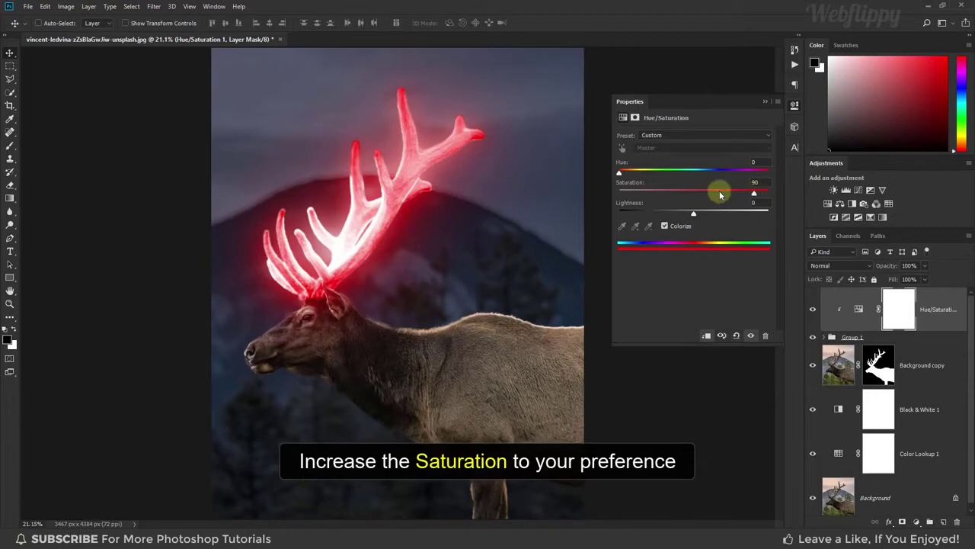
{"action": "mouse_move", "coordinate": [620, 172]}
{"action": "left_mouse_down"}
{"action": "mouse_move", "coordinate": [752, 175]}
{"action": "mouse_move", "coordinate": [634, 179]}
{"action": "left_mouse_up"}
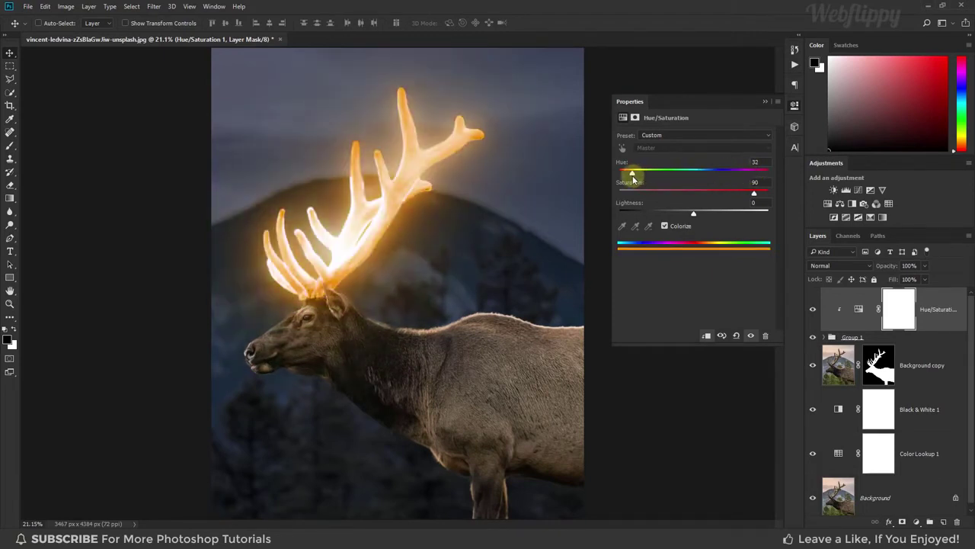
{"action": "mouse_move", "coordinate": [754, 192]}
{"action": "left_mouse_down"}
{"action": "mouse_move", "coordinate": [745, 195]}
{"action": "mouse_move", "coordinate": [766, 194]}
{"action": "left_mouse_up"}
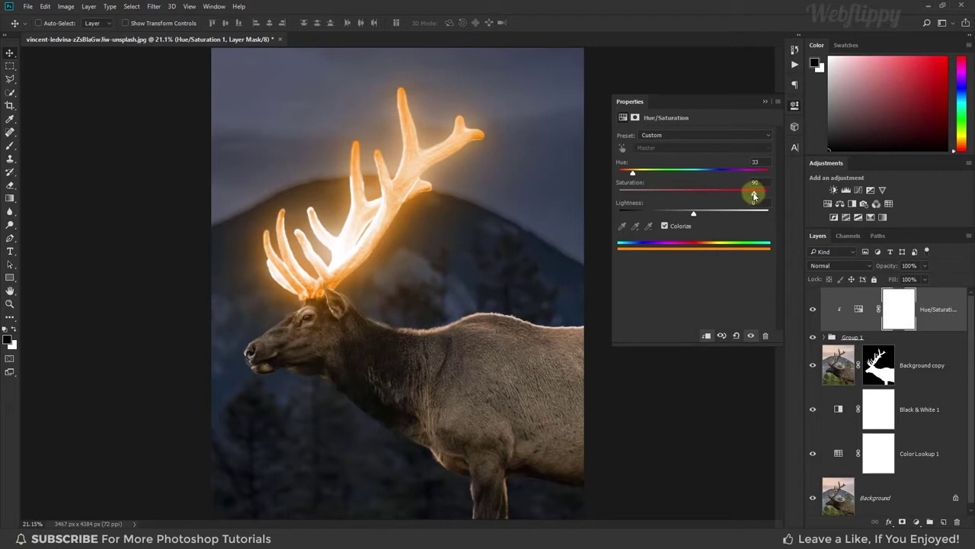
{"action": "left_click", "coordinate": [765, 101]}
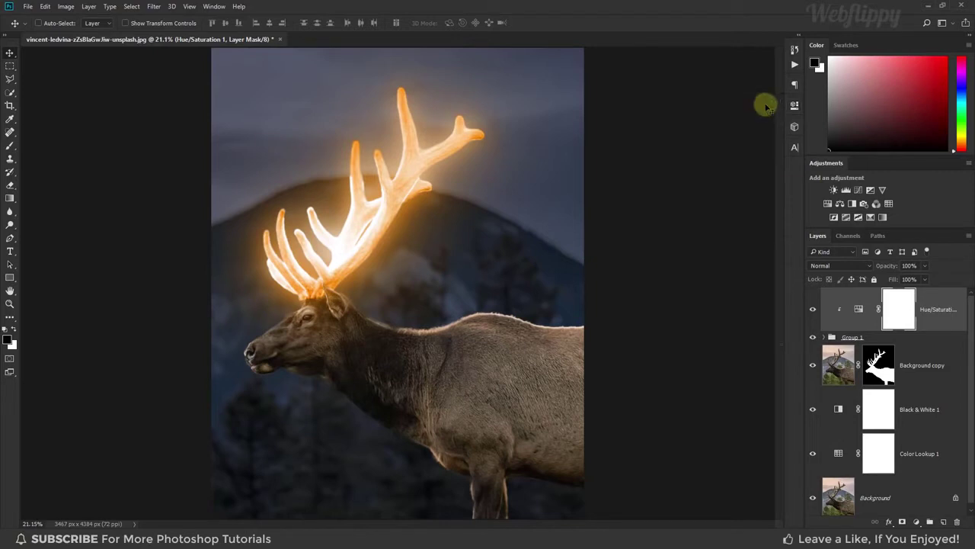
Add a Curves layer clipped to Background copy, bending input 86 down to output 43.
{"action": "left_click", "coordinate": [814, 311]}
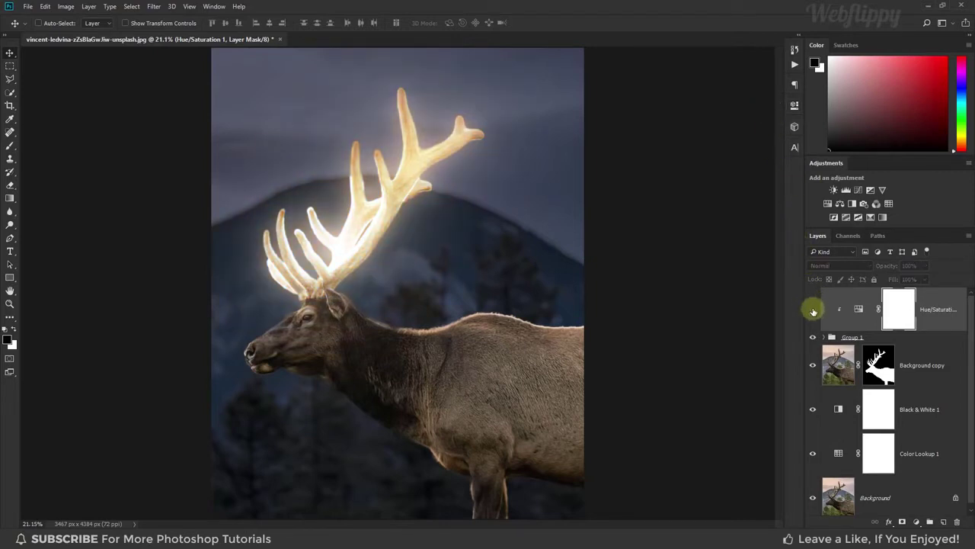
{"action": "left_click", "coordinate": [813, 310]}
{"action": "left_click", "coordinate": [922, 374]}
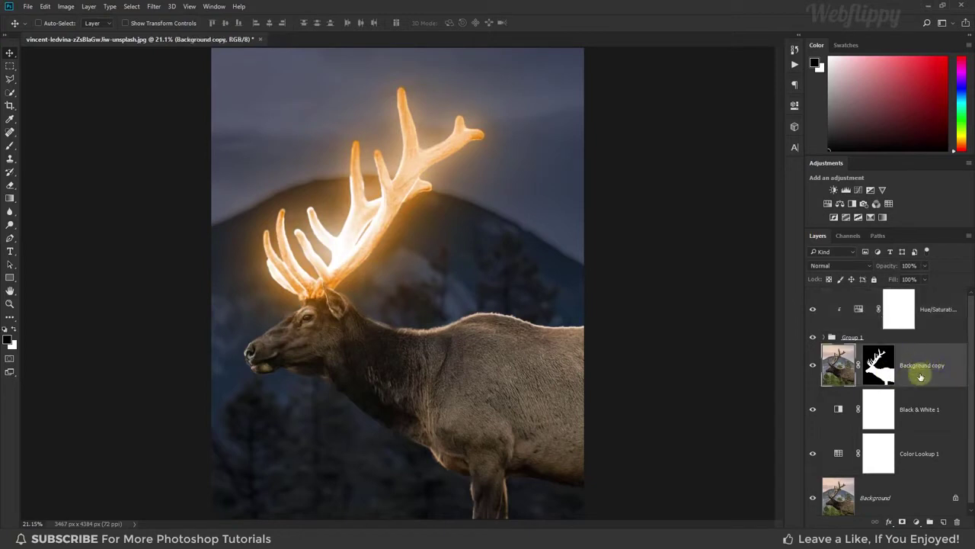
{"action": "left_click", "coordinate": [916, 521]}
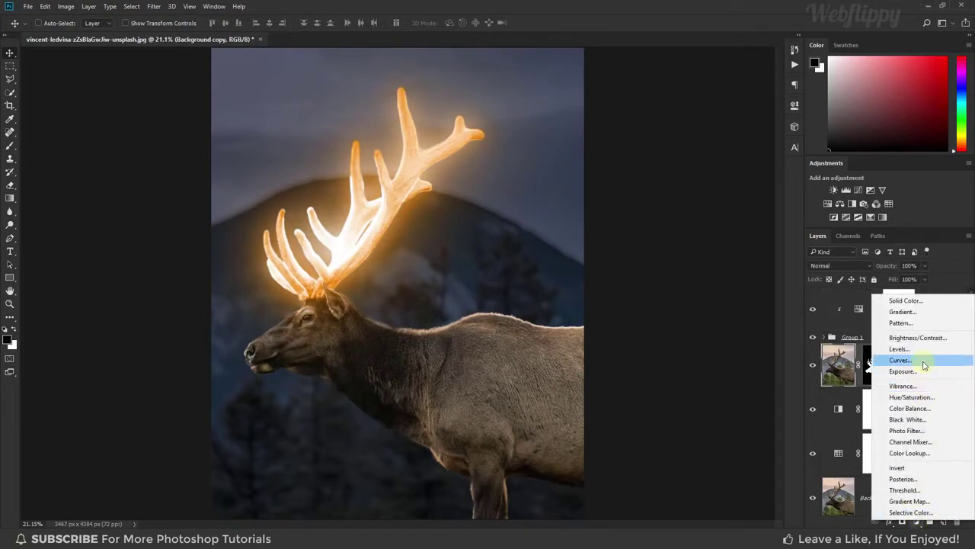
{"action": "left_click", "coordinate": [901, 360]}
{"action": "left_click", "coordinate": [707, 337]}
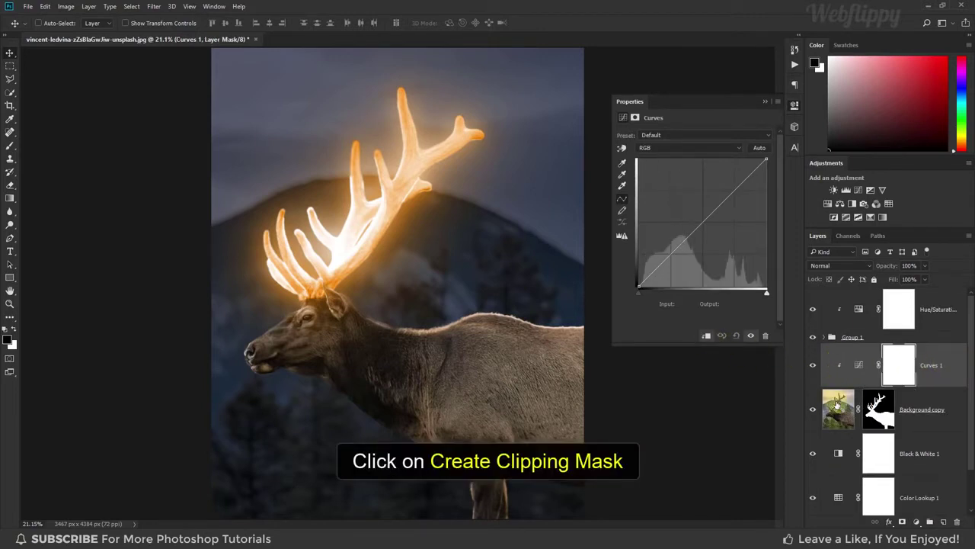
{"action": "left_click_drag", "start_coordinate": [673, 254], "coordinate": [683, 261]}
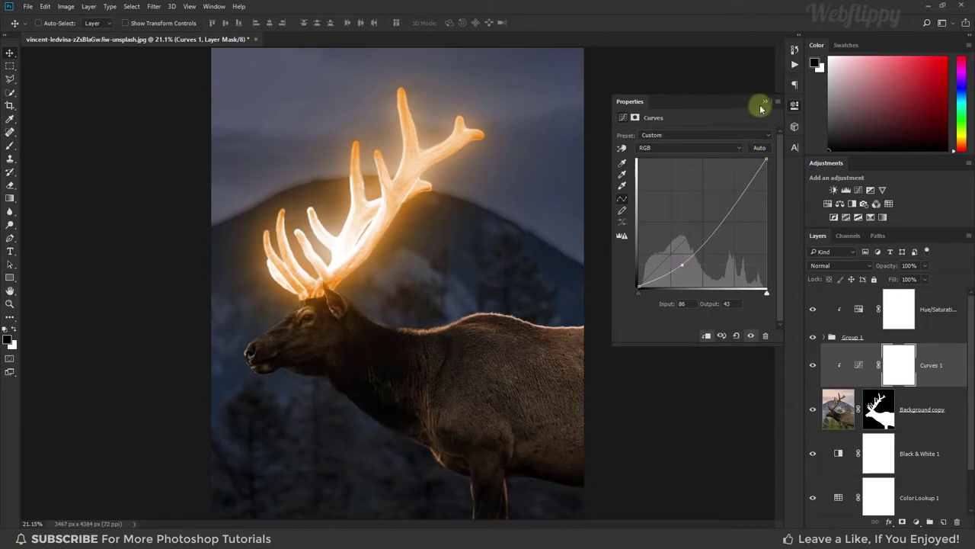
{"action": "left_click", "coordinate": [765, 103]}
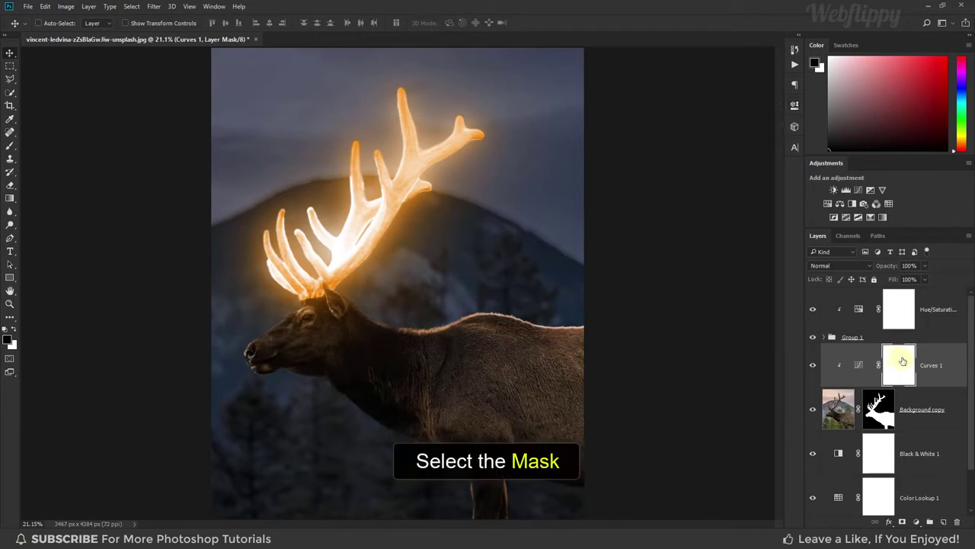
Pick the Soft Round brush from General Brushes with black as the foreground colour.
{"action": "left_click", "coordinate": [10, 145]}
{"action": "right_click", "coordinate": [10, 145]}
{"action": "left_click", "coordinate": [45, 145]}
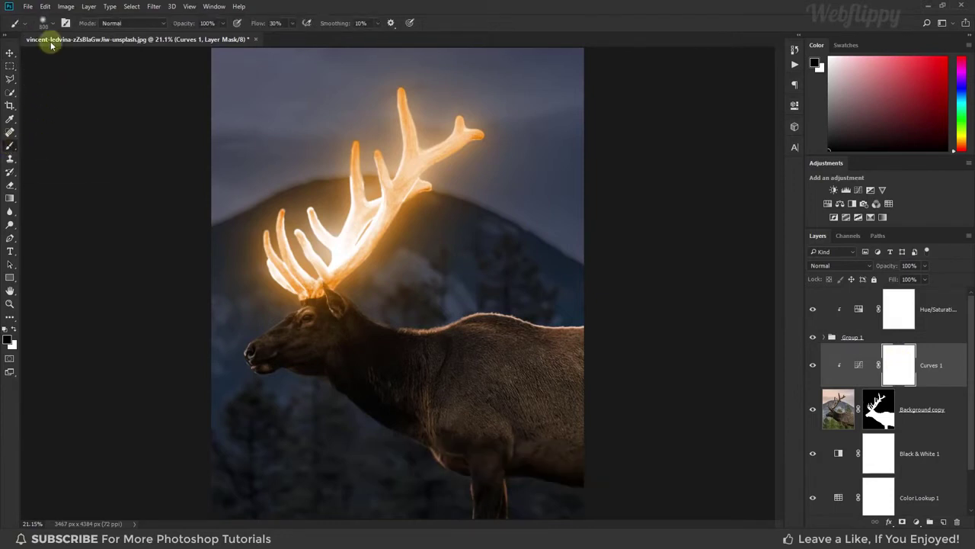
{"action": "left_click", "coordinate": [47, 23]}
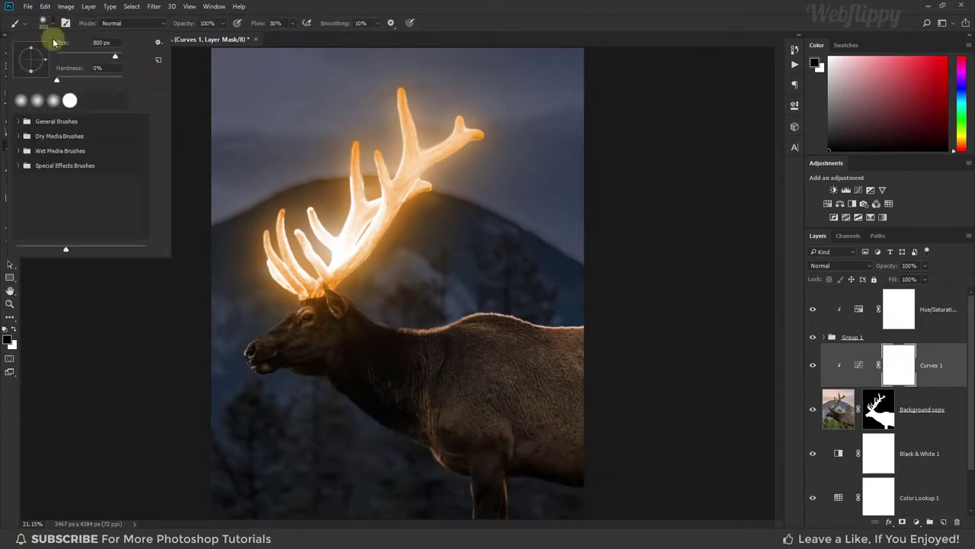
{"action": "left_click", "coordinate": [16, 122]}
{"action": "left_click", "coordinate": [57, 143]}
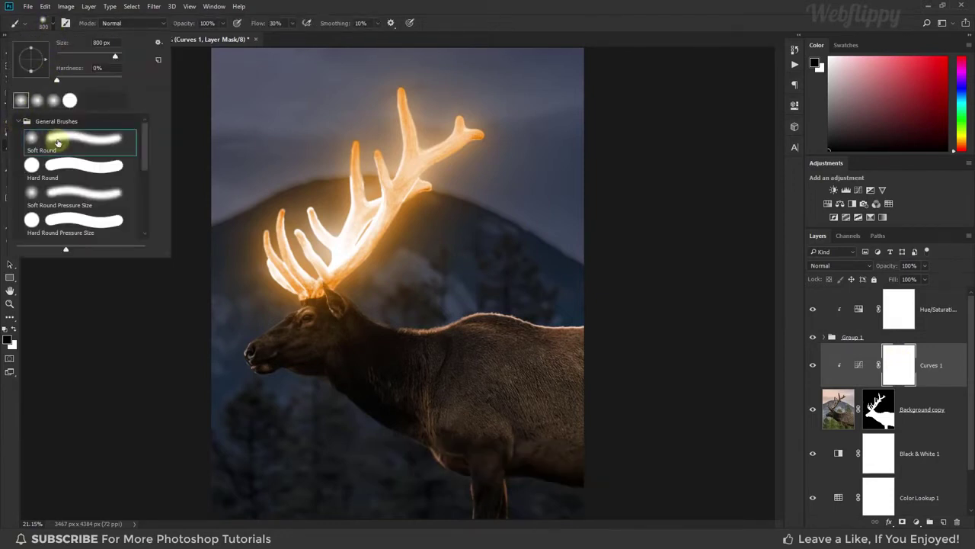
{"action": "left_click", "coordinate": [50, 24]}
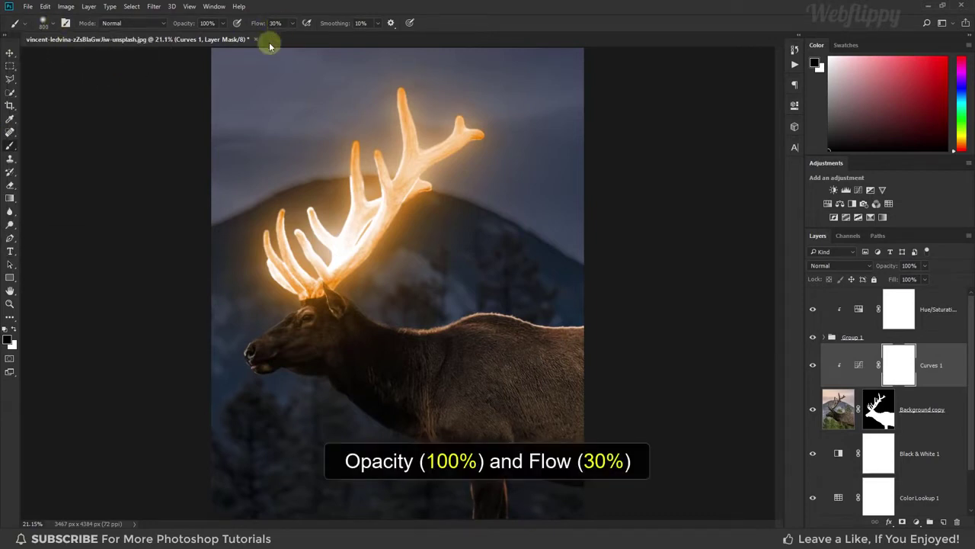
{"action": "left_click", "coordinate": [9, 337]}
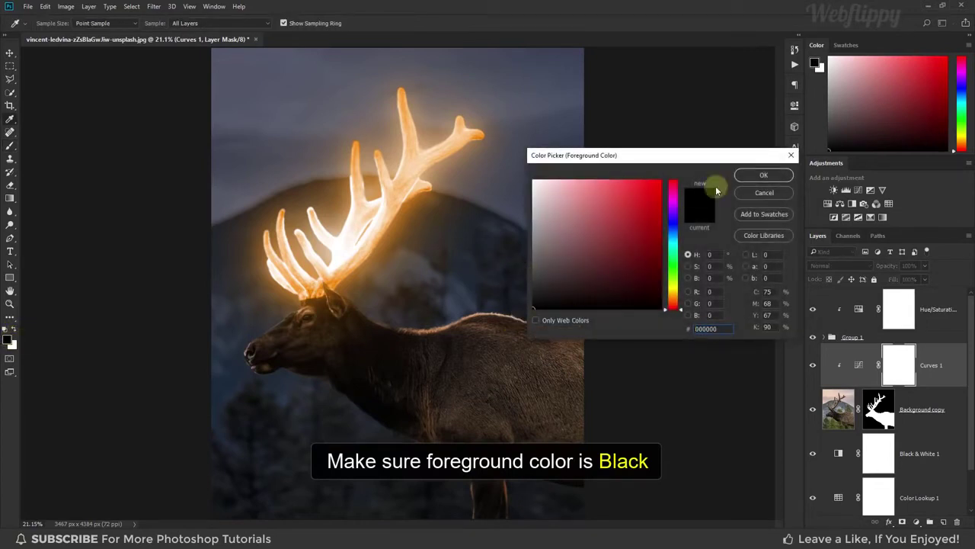
{"action": "left_click", "coordinate": [755, 175]}
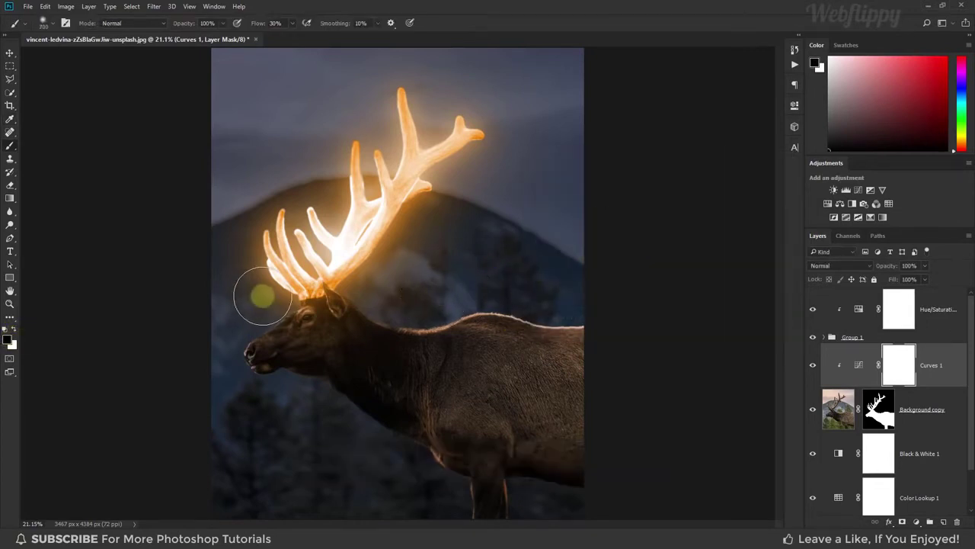
Paint black on the Curves 1 mask over the head, back, antler base and neck.
{"action": "mouse_move", "coordinate": [261, 295]}
{"action": "left_mouse_down"}
{"action": "mouse_move", "coordinate": [261, 323]}
{"action": "mouse_move", "coordinate": [262, 290]}
{"action": "mouse_move", "coordinate": [305, 305]}
{"action": "mouse_move", "coordinate": [393, 305]}
{"action": "mouse_move", "coordinate": [370, 303]}
{"action": "mouse_move", "coordinate": [374, 311]}
{"action": "left_mouse_up"}
{"action": "key", "text": "bracketright"}
{"action": "key", "text": "bracketright"}
{"action": "key", "text": "bracketright"}
{"action": "key", "text": "bracketleft"}
{"action": "key", "text": "bracketleft"}
{"action": "key", "text": "bracketleft"}
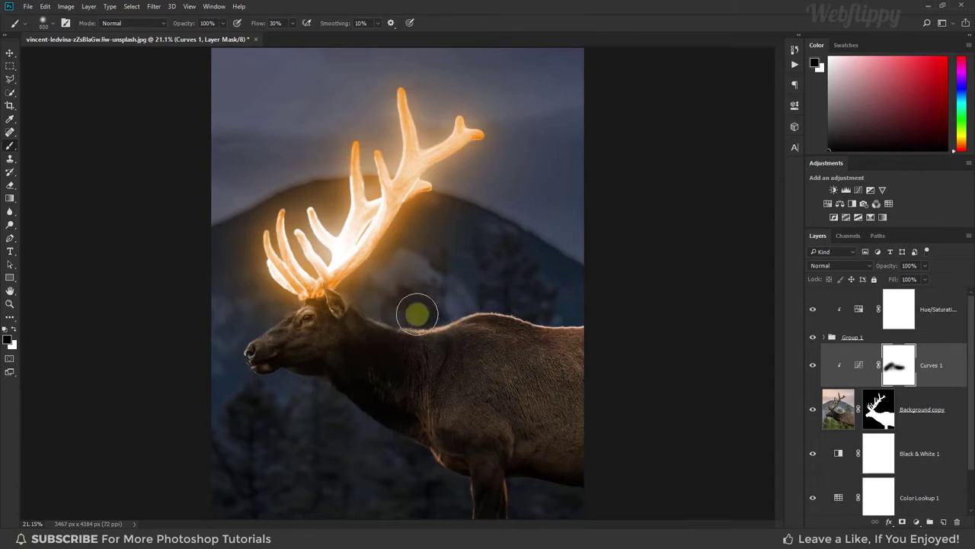
{"action": "left_click_drag", "start_coordinate": [534, 316], "coordinate": [527, 330]}
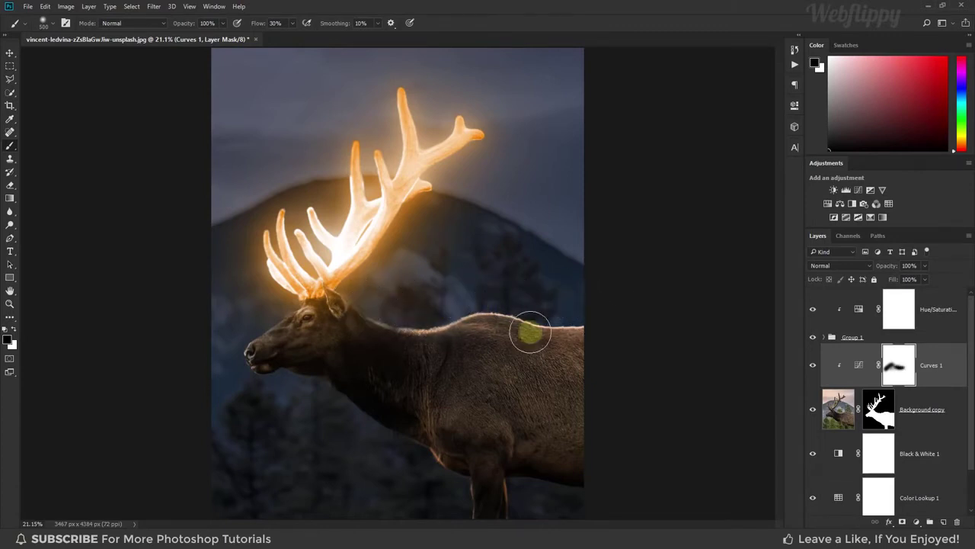
{"action": "key", "text": "bracketright"}
{"action": "key", "text": "bracketright"}
{"action": "key", "text": "bracketright"}
{"action": "mouse_move", "coordinate": [327, 300]}
{"action": "left_mouse_down"}
{"action": "mouse_move", "coordinate": [272, 300]}
{"action": "mouse_move", "coordinate": [305, 265]}
{"action": "mouse_move", "coordinate": [251, 300]}
{"action": "mouse_move", "coordinate": [239, 323]}
{"action": "mouse_move", "coordinate": [274, 285]}
{"action": "left_mouse_up"}
{"action": "key", "text": "bracketleft"}
{"action": "key", "text": "bracketleft"}
{"action": "key", "text": "bracketright"}
{"action": "key", "text": "bracketright"}
{"action": "key", "text": "bracketright"}
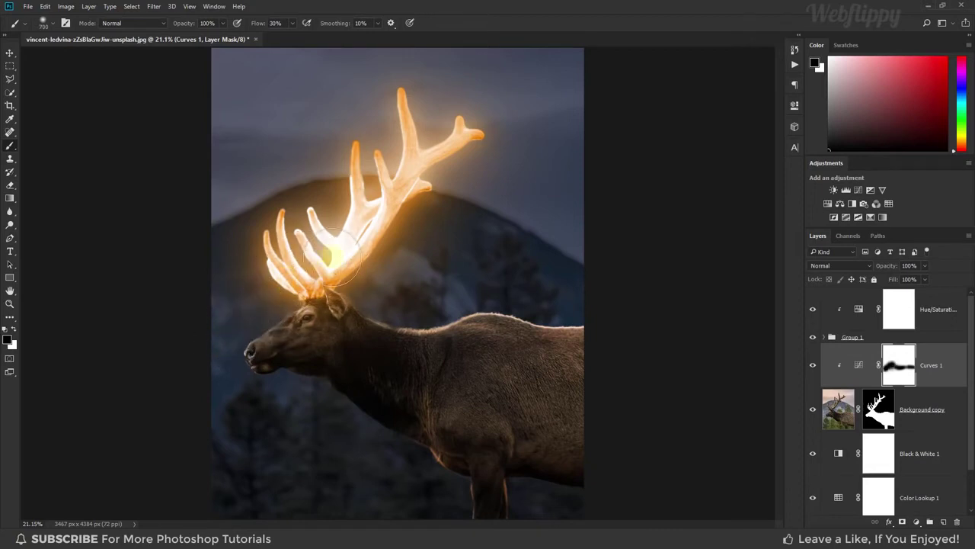
{"action": "mouse_move", "coordinate": [375, 282]}
{"action": "left_mouse_down"}
{"action": "mouse_move", "coordinate": [374, 305]}
{"action": "mouse_move", "coordinate": [448, 319]}
{"action": "mouse_move", "coordinate": [464, 338]}
{"action": "mouse_move", "coordinate": [557, 343]}
{"action": "mouse_move", "coordinate": [427, 333]}
{"action": "mouse_move", "coordinate": [324, 289]}
{"action": "mouse_move", "coordinate": [316, 272]}
{"action": "mouse_move", "coordinate": [370, 282]}
{"action": "mouse_move", "coordinate": [365, 331]}
{"action": "mouse_move", "coordinate": [396, 366]}
{"action": "mouse_move", "coordinate": [359, 305]}
{"action": "mouse_move", "coordinate": [581, 338]}
{"action": "mouse_move", "coordinate": [336, 295]}
{"action": "left_mouse_up"}
{"action": "key", "text": "["}
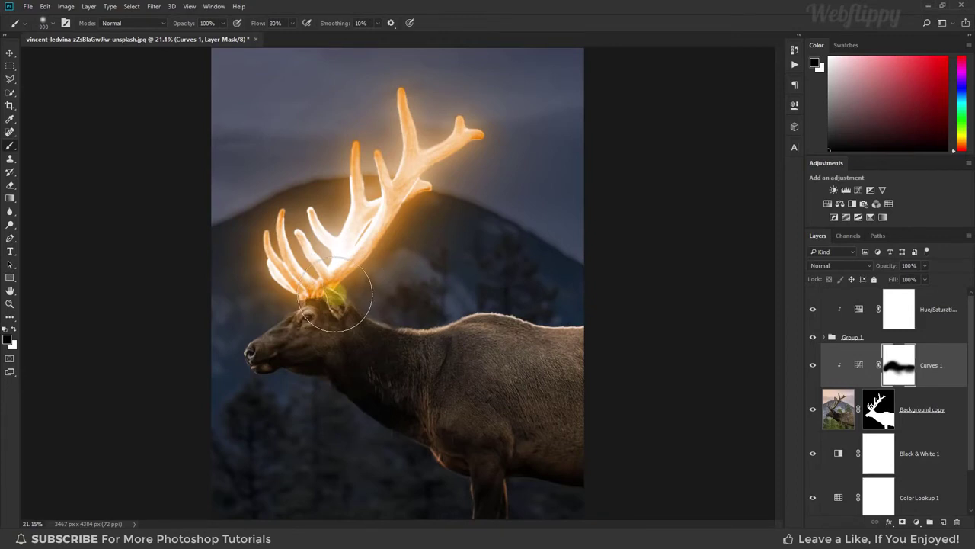
Duplicate Hue/Saturation 1 and move the copy just above Curves 1.
{"action": "left_click", "coordinate": [813, 366]}
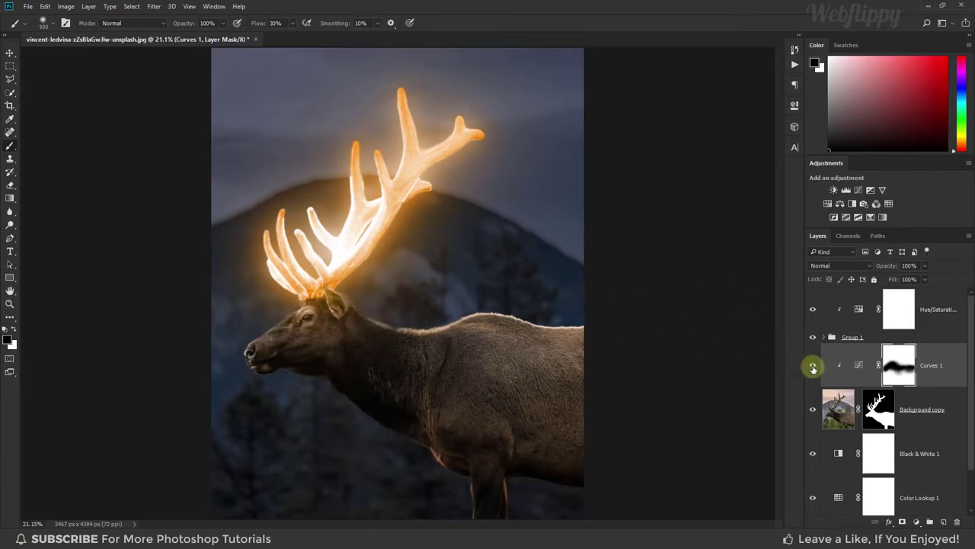
{"action": "left_click", "coordinate": [813, 367]}
{"action": "left_click", "coordinate": [813, 367]}
{"action": "left_click", "coordinate": [813, 368]}
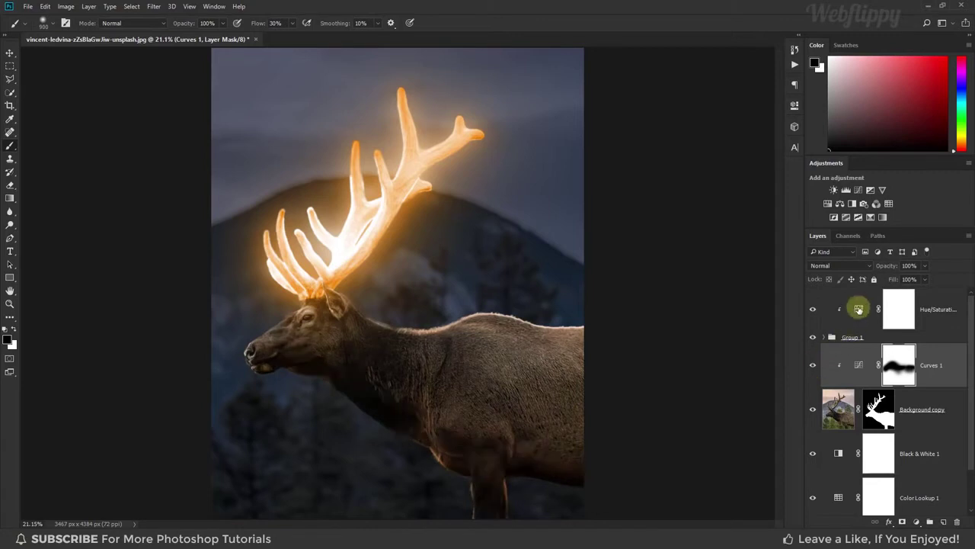
{"action": "left_click", "coordinate": [859, 308]}
{"action": "key", "text": "ctrl+j"}
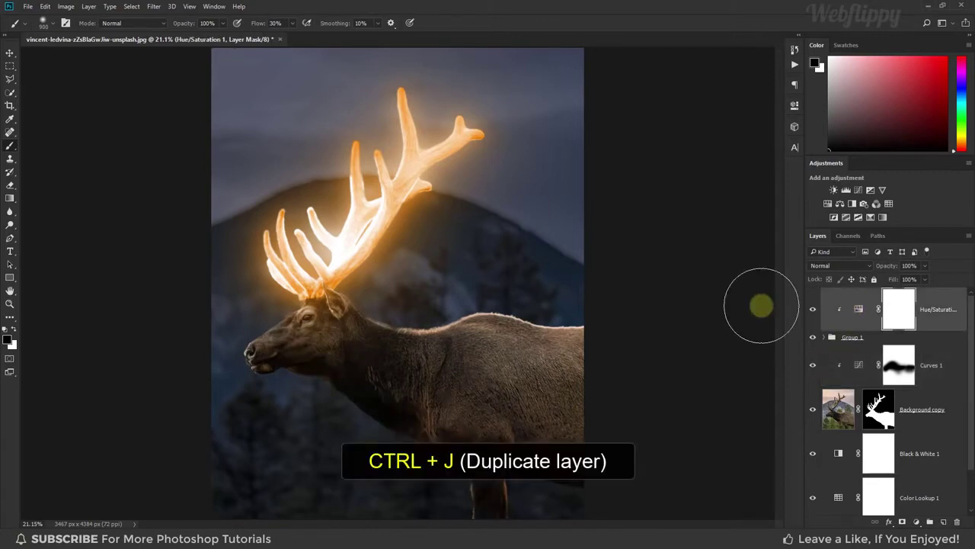
{"action": "key", "text": "ctrl+j"}
{"action": "left_click_drag", "start_coordinate": [926, 313], "coordinate": [900, 393]}
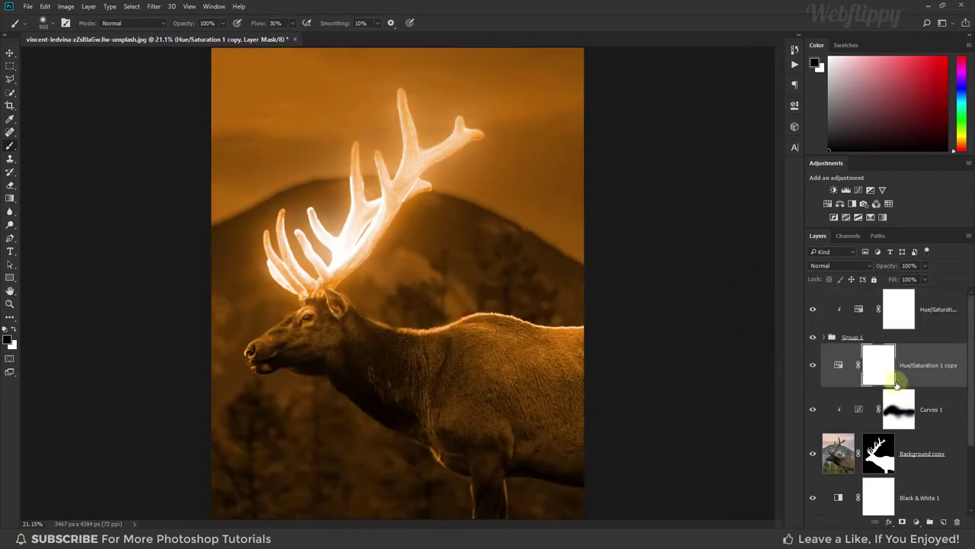
Clip the copy to Curves 1 and invert its mask to black.
{"action": "double_click", "coordinate": [837, 366]}
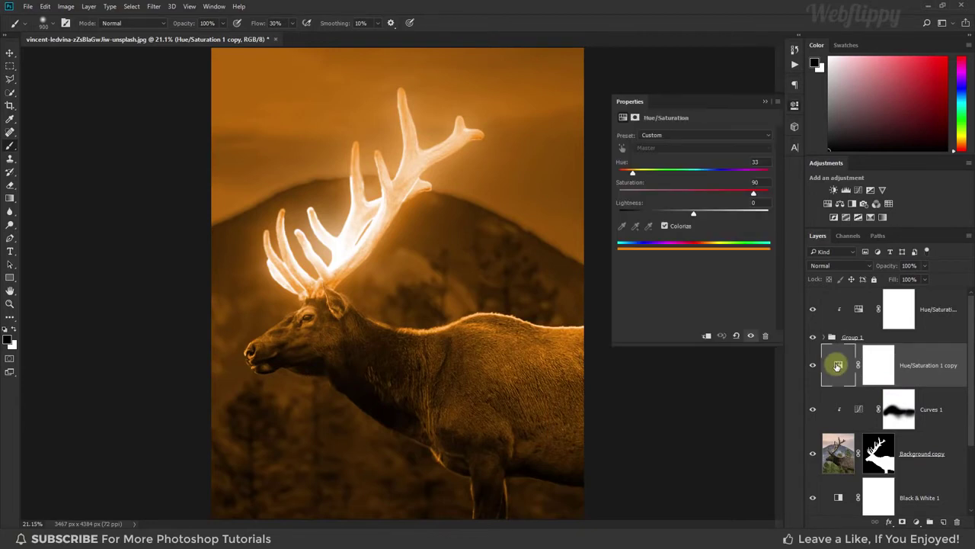
{"action": "left_click", "coordinate": [707, 337]}
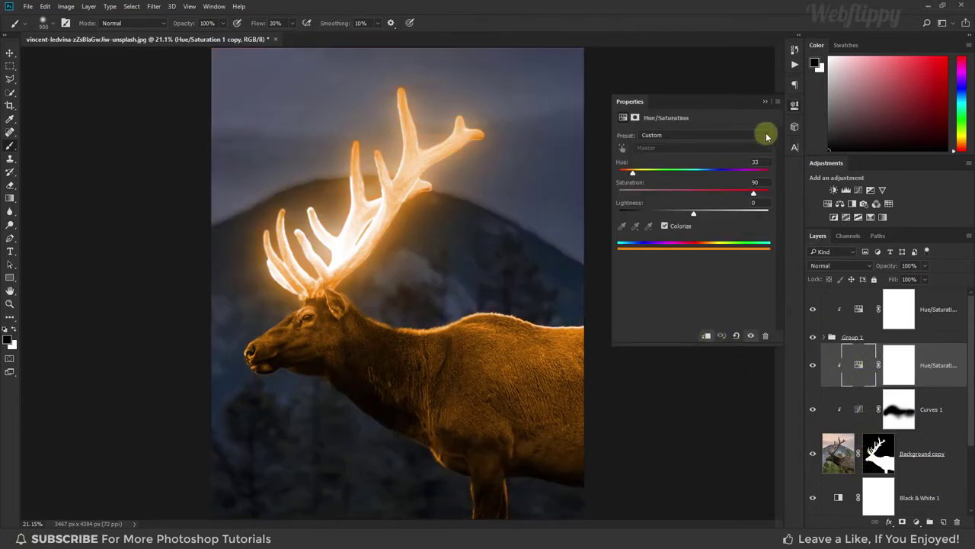
{"action": "left_click", "coordinate": [764, 103]}
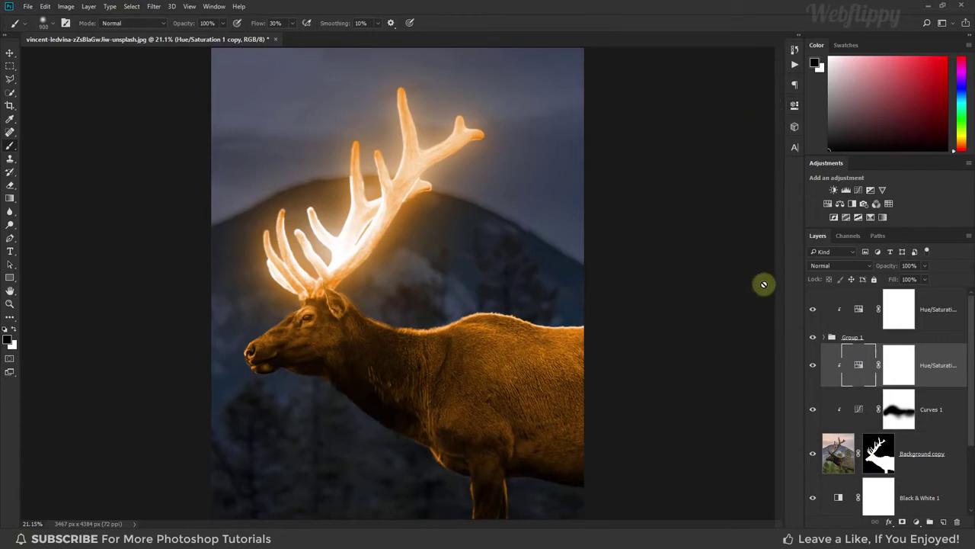
{"action": "left_click", "coordinate": [900, 365]}
{"action": "key", "text": "ctrl+i"}
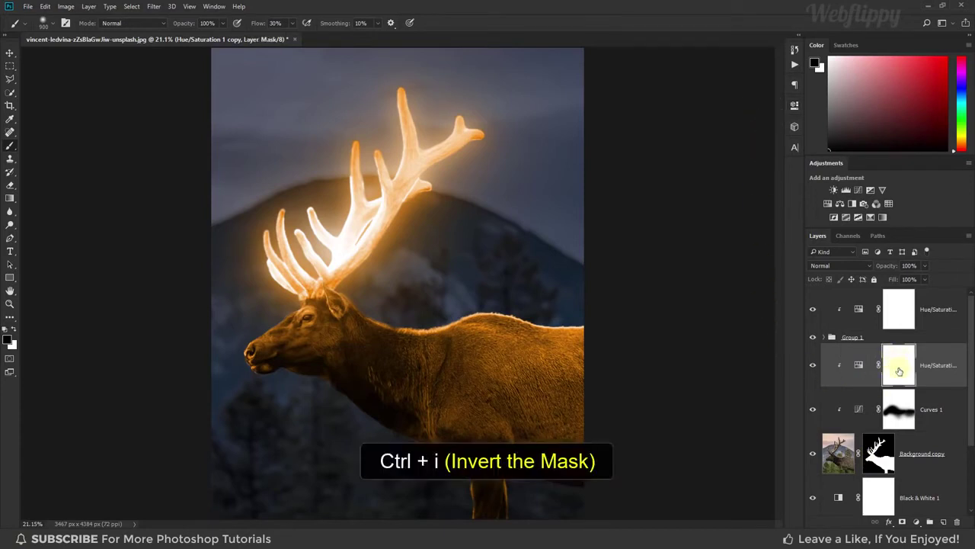
{"action": "key", "text": "ctrl+i"}
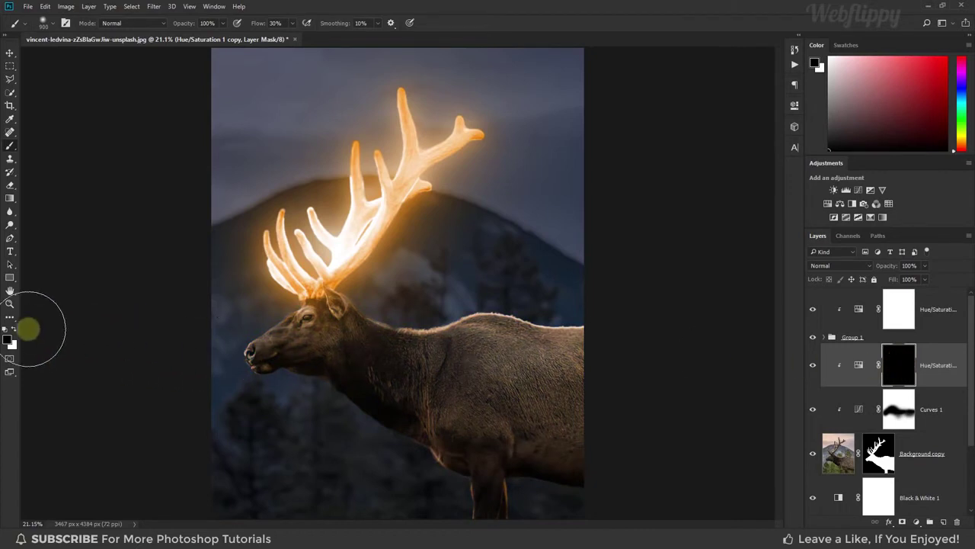
Paint white on the copy's mask over the elk's head, neck and body.
{"action": "left_click", "coordinate": [8, 338]}
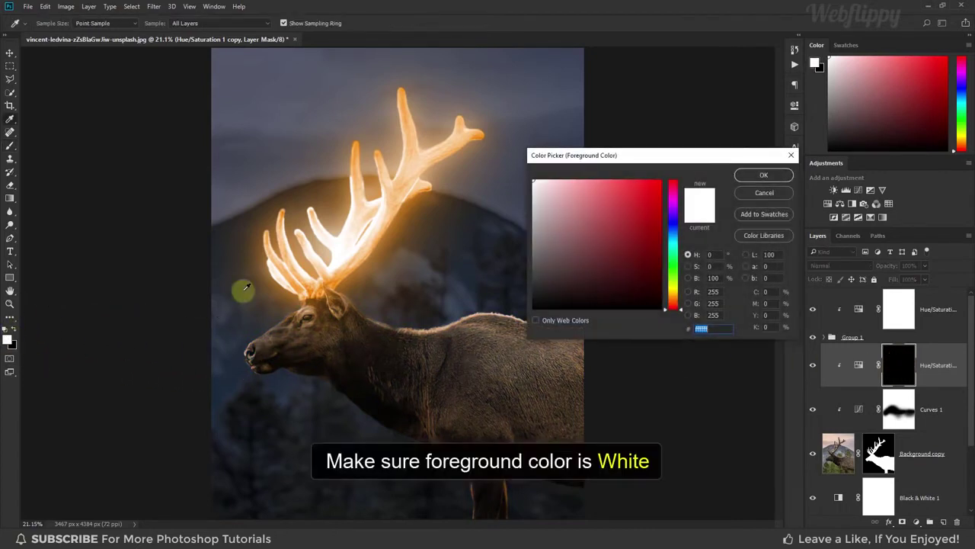
{"action": "left_click", "coordinate": [764, 175]}
{"action": "key", "text": "b"}
{"action": "mouse_move", "coordinate": [299, 301]}
{"action": "left_mouse_down"}
{"action": "mouse_move", "coordinate": [267, 314]}
{"action": "mouse_move", "coordinate": [285, 284]}
{"action": "mouse_move", "coordinate": [314, 288]}
{"action": "left_mouse_up"}
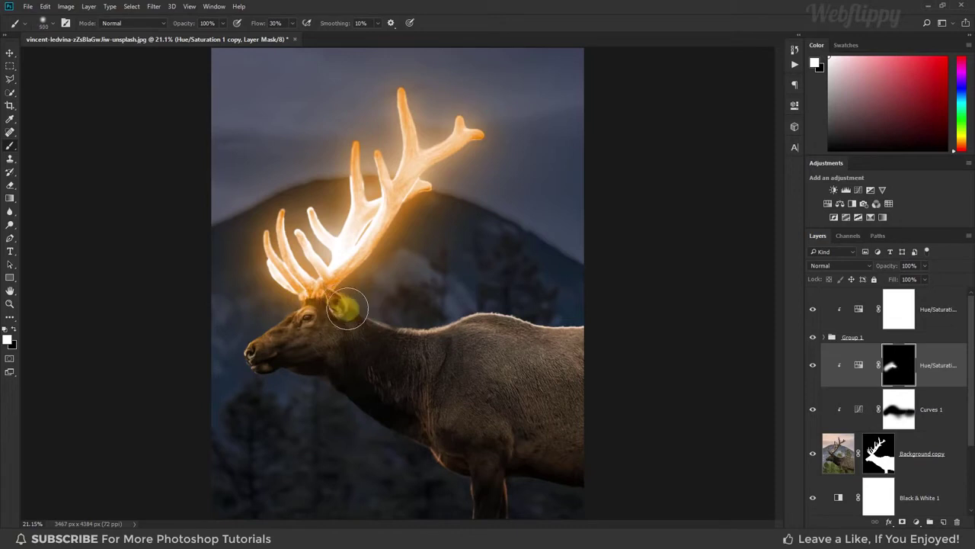
{"action": "key", "text": "bracketright"}
{"action": "key", "text": "bracketright"}
{"action": "key", "text": "bracketright"}
{"action": "mouse_move", "coordinate": [368, 316]}
{"action": "left_mouse_down"}
{"action": "mouse_move", "coordinate": [496, 290]}
{"action": "mouse_move", "coordinate": [605, 307]}
{"action": "mouse_move", "coordinate": [399, 307]}
{"action": "mouse_move", "coordinate": [549, 294]}
{"action": "mouse_move", "coordinate": [296, 299]}
{"action": "mouse_move", "coordinate": [252, 311]}
{"action": "mouse_move", "coordinate": [264, 298]}
{"action": "mouse_move", "coordinate": [266, 323]}
{"action": "mouse_move", "coordinate": [279, 303]}
{"action": "mouse_move", "coordinate": [272, 316]}
{"action": "mouse_move", "coordinate": [337, 290]}
{"action": "mouse_move", "coordinate": [301, 293]}
{"action": "mouse_move", "coordinate": [322, 279]}
{"action": "mouse_move", "coordinate": [227, 333]}
{"action": "mouse_move", "coordinate": [246, 344]}
{"action": "mouse_move", "coordinate": [338, 312]}
{"action": "mouse_move", "coordinate": [394, 350]}
{"action": "mouse_move", "coordinate": [490, 359]}
{"action": "mouse_move", "coordinate": [607, 338]}
{"action": "mouse_move", "coordinate": [561, 344]}
{"action": "mouse_move", "coordinate": [536, 413]}
{"action": "mouse_move", "coordinate": [435, 403]}
{"action": "mouse_move", "coordinate": [337, 290]}
{"action": "mouse_move", "coordinate": [337, 305]}
{"action": "mouse_move", "coordinate": [399, 324]}
{"action": "mouse_move", "coordinate": [381, 315]}
{"action": "mouse_move", "coordinate": [588, 317]}
{"action": "mouse_move", "coordinate": [388, 320]}
{"action": "mouse_move", "coordinate": [287, 303]}
{"action": "mouse_move", "coordinate": [243, 322]}
{"action": "mouse_move", "coordinate": [228, 342]}
{"action": "mouse_move", "coordinate": [294, 305]}
{"action": "mouse_move", "coordinate": [327, 322]}
{"action": "mouse_move", "coordinate": [355, 301]}
{"action": "mouse_move", "coordinate": [328, 311]}
{"action": "mouse_move", "coordinate": [419, 337]}
{"action": "mouse_move", "coordinate": [456, 393]}
{"action": "mouse_move", "coordinate": [487, 374]}
{"action": "mouse_move", "coordinate": [381, 344]}
{"action": "mouse_move", "coordinate": [420, 302]}
{"action": "mouse_move", "coordinate": [212, 202]}
{"action": "left_mouse_up"}
{"action": "key", "text": "bracketleft"}
{"action": "key", "text": "bracketleft"}
{"action": "key", "text": "bracketleft"}
{"action": "key", "text": "bracketright"}
{"action": "key", "text": "bracketright"}
{"action": "key", "text": "bracketright"}
{"action": "key", "text": "bracketright"}
{"action": "key", "text": "bracketright"}
{"action": "key", "text": "bracketright"}
{"action": "key", "text": "bracketleft"}
{"action": "key", "text": "bracketleft"}
{"action": "key", "text": "bracketleft"}
{"action": "key", "text": "bracketright"}
{"action": "key", "text": "bracketright"}
{"action": "key", "text": "bracketright"}
{"action": "key", "text": "bracketright"}
{"action": "key", "text": "bracketright"}
{"action": "key", "text": "bracketright"}
{"action": "key", "text": "bracketleft"}
{"action": "key", "text": "bracketleft"}
{"action": "key", "text": "bracketleft"}
{"action": "key", "text": "bracketright"}
Compare the orange tint on and off, then bring the starry sky photo into the document.
{"action": "left_click", "coordinate": [10, 52]}
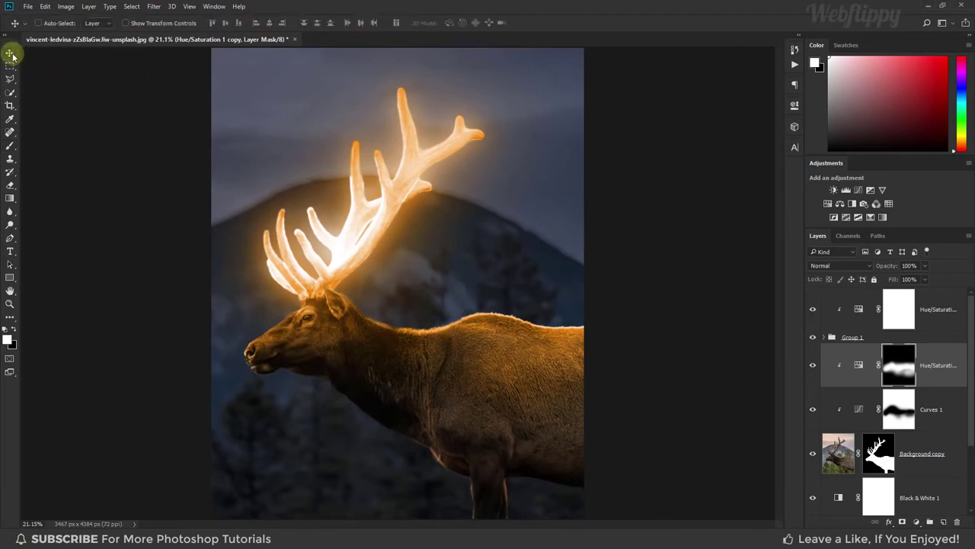
{"action": "left_click", "coordinate": [813, 366]}
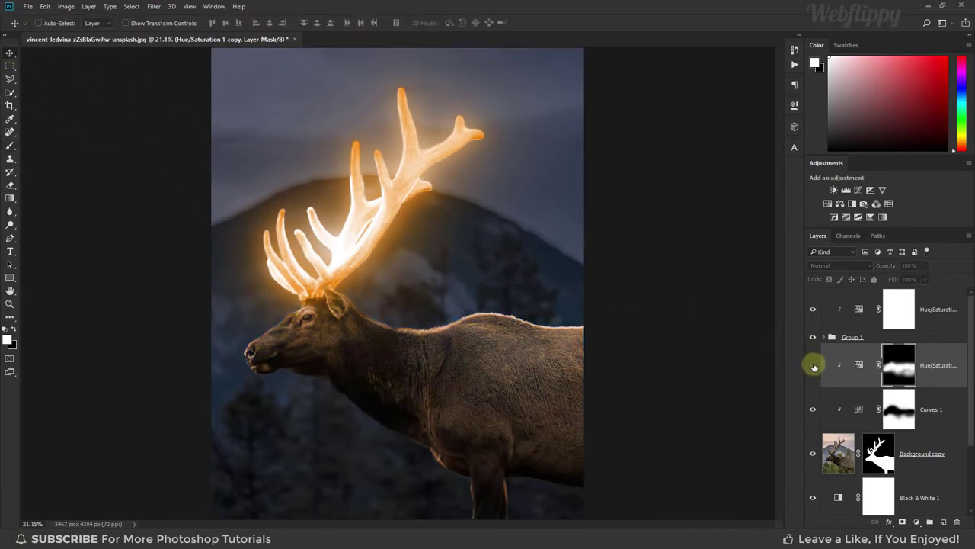
{"action": "left_click", "coordinate": [813, 366]}
{"action": "left_click", "coordinate": [924, 266]}
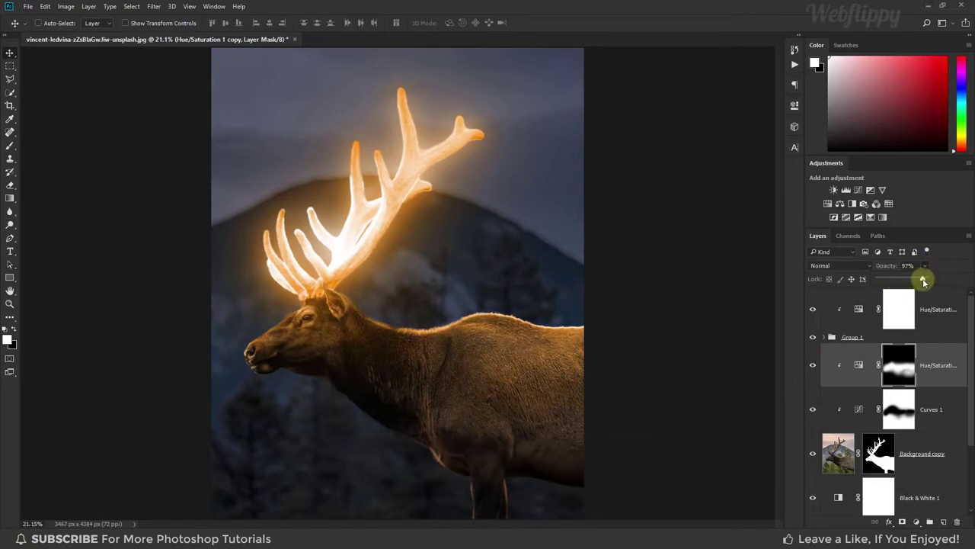
{"action": "left_click", "coordinate": [813, 367]}
{"action": "left_click", "coordinate": [813, 366]}
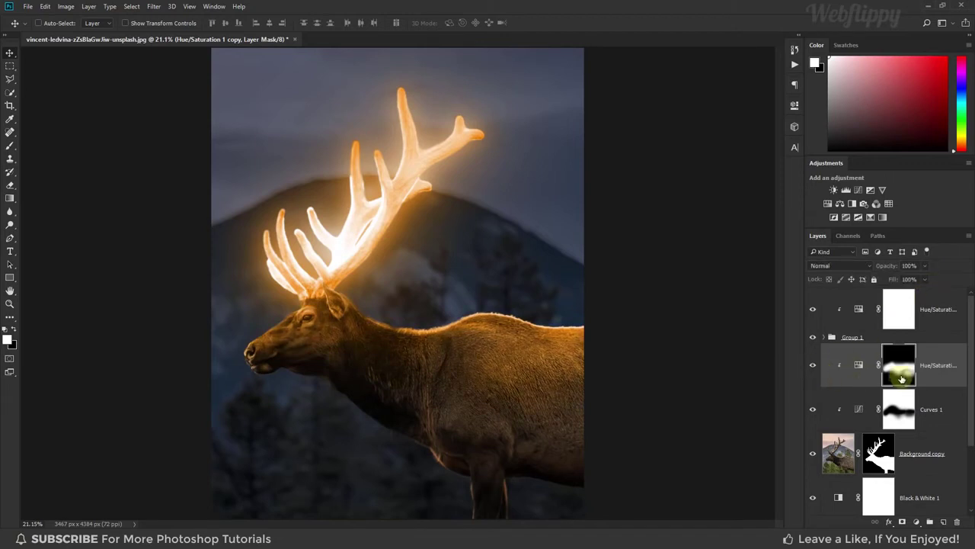
{"action": "left_click", "coordinate": [939, 307]}
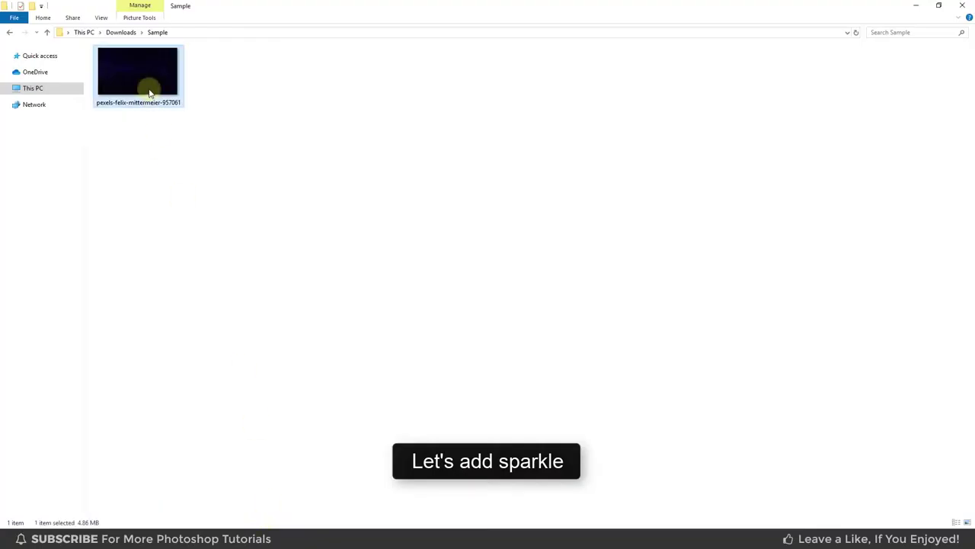
{"action": "mouse_move", "coordinate": [148, 91]}
{"action": "left_mouse_down"}
{"action": "mouse_move", "coordinate": [335, 526]}
{"action": "mouse_move", "coordinate": [365, 257]}
{"action": "left_mouse_up"}
Set the starry sky layer to Screen mode and scale it to cover the whole canvas.
{"action": "left_click_drag", "start_coordinate": [429, 253], "coordinate": [441, 250]}
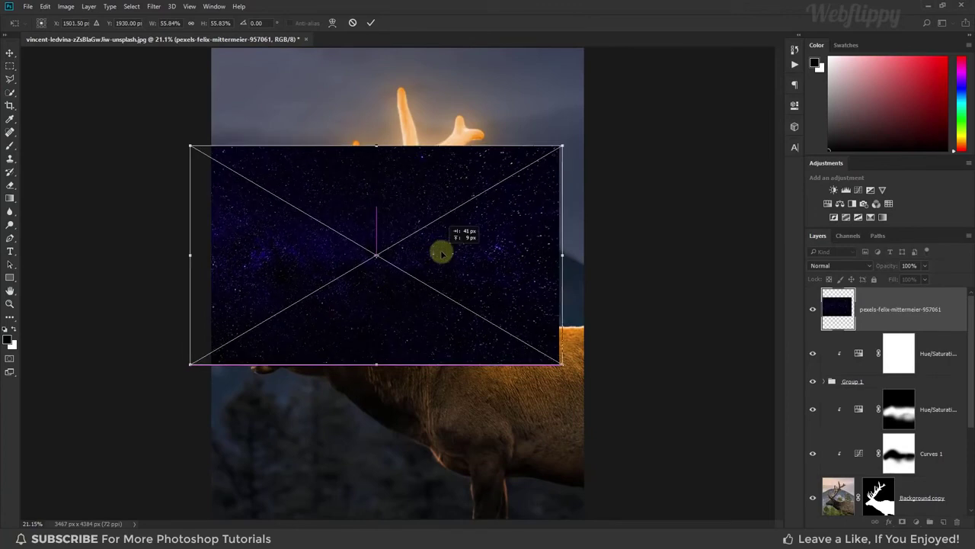
{"action": "left_click", "coordinate": [864, 267]}
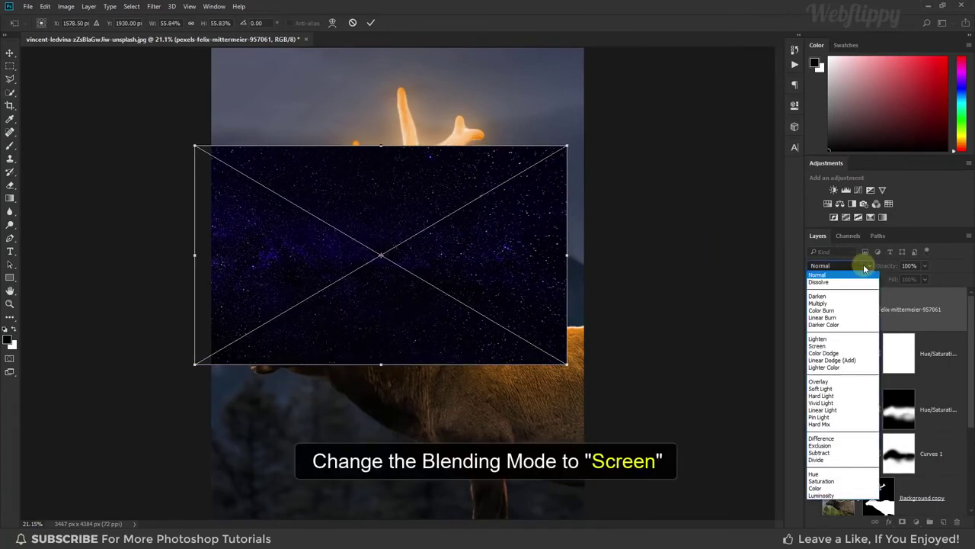
{"action": "left_click", "coordinate": [841, 346]}
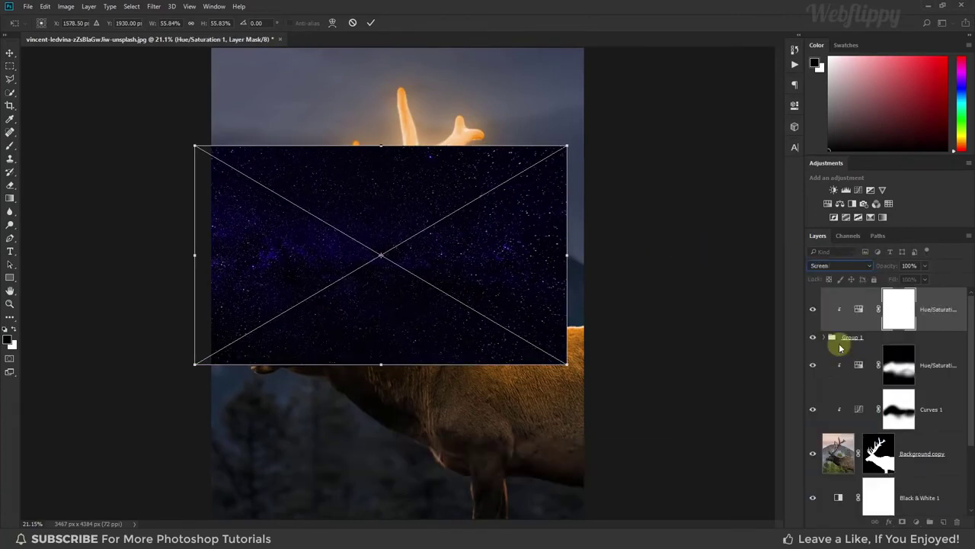
{"action": "left_click_drag", "start_coordinate": [495, 252], "coordinate": [469, 246]}
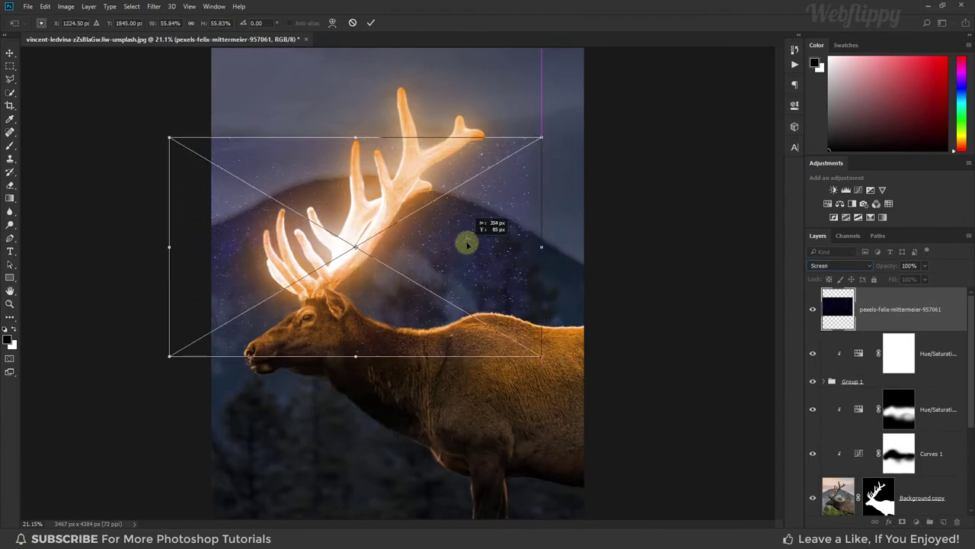
{"action": "left_click_drag", "start_coordinate": [545, 138], "coordinate": [732, 31]}
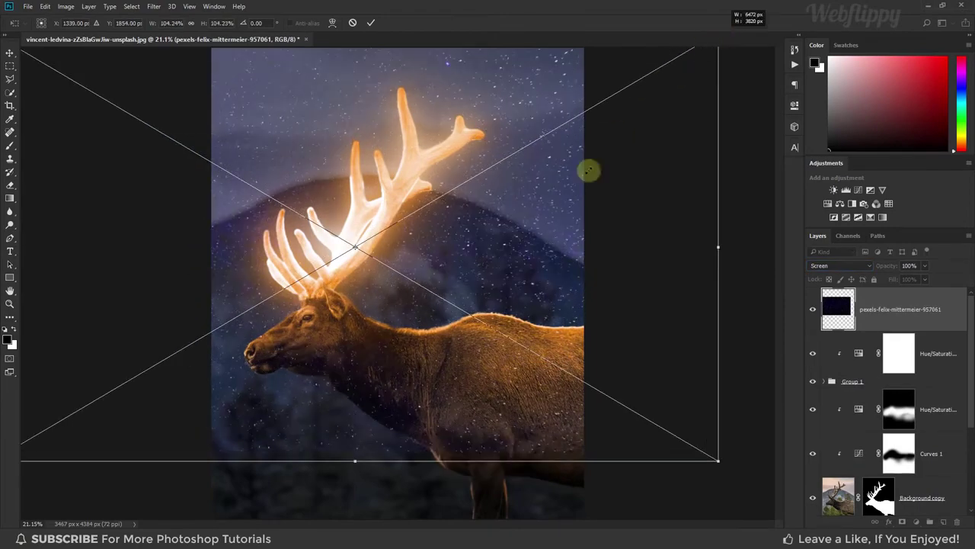
{"action": "scroll", "coordinate": [513, 234], "scroll_direction": "down", "scroll_amount": 1}
{"action": "left_click_drag", "start_coordinate": [719, 76], "coordinate": [712, 35]}
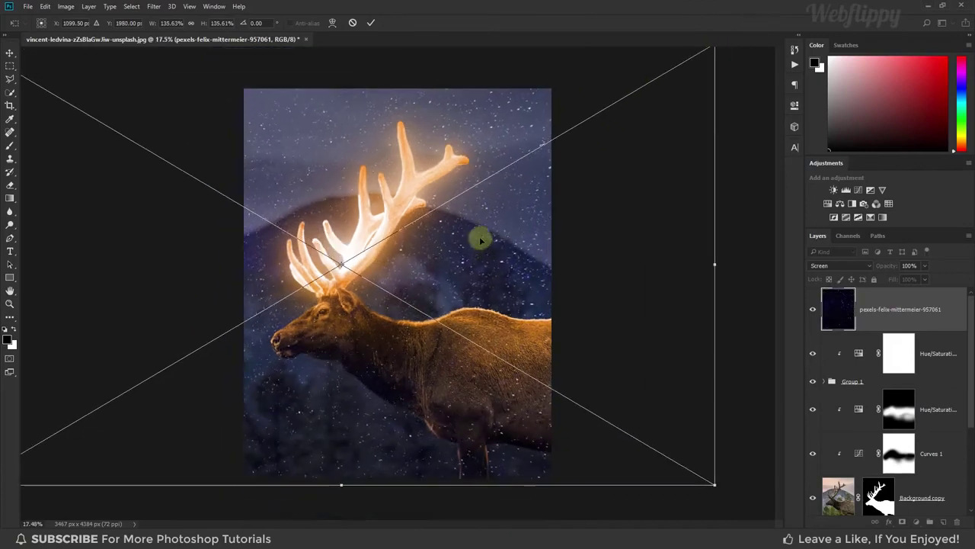
{"action": "left_click", "coordinate": [371, 24]}
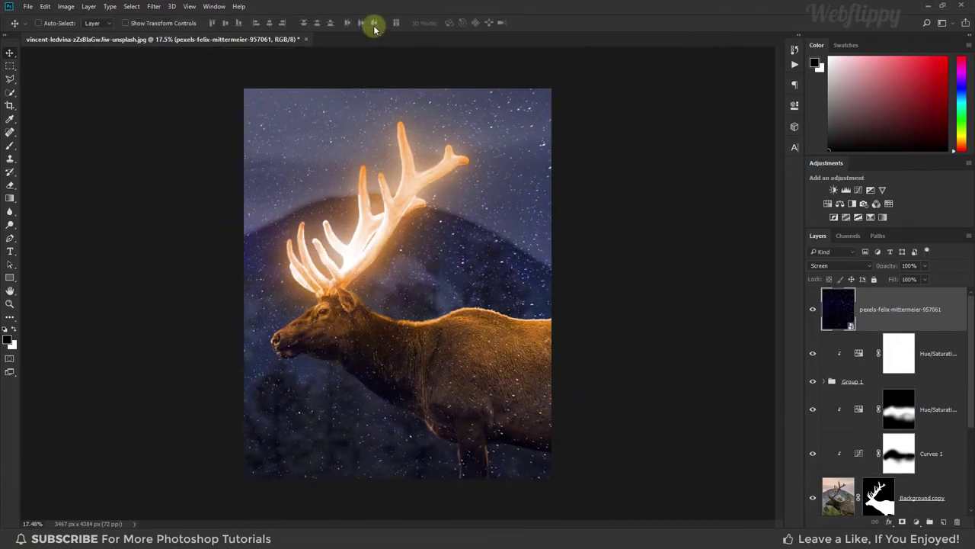
{"action": "key", "text": "ctrl+0"}
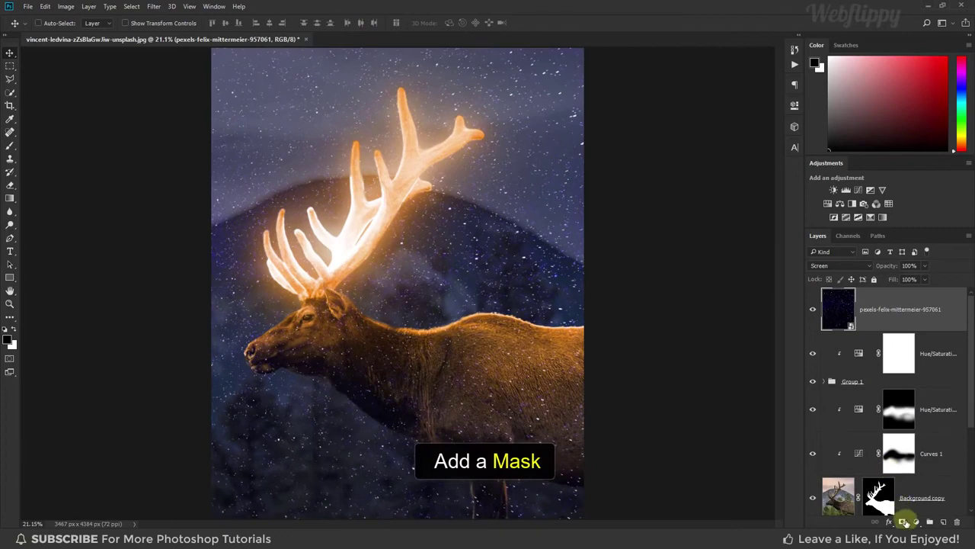
Give the starry sky layer an inverted black mask and set up a small white soft brush.
{"action": "left_click", "coordinate": [903, 522]}
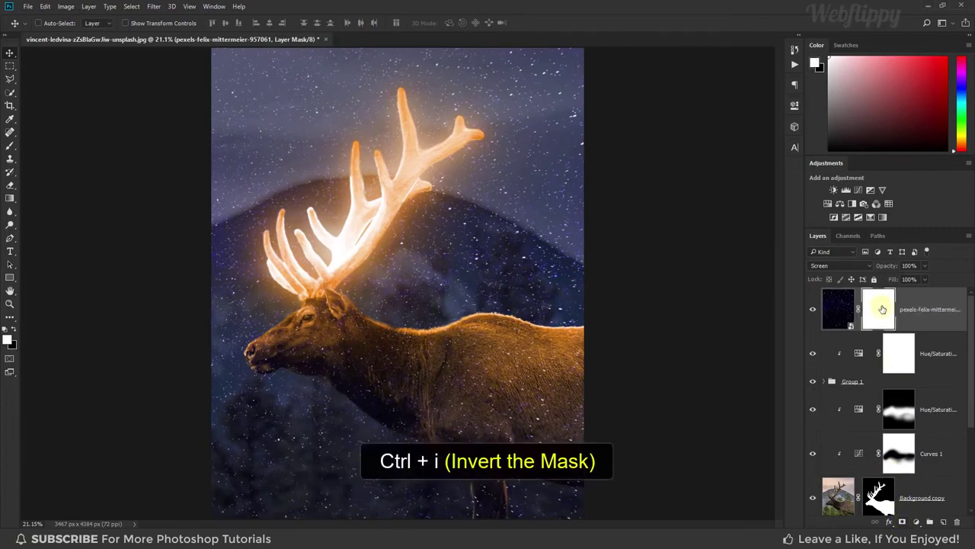
{"action": "key", "text": "ctrl+i"}
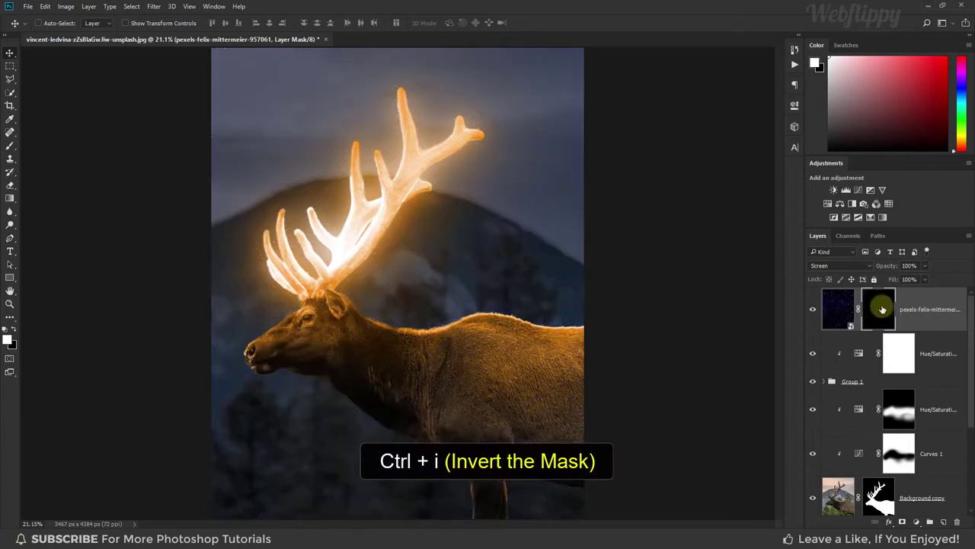
{"action": "left_click", "coordinate": [10, 145]}
{"action": "left_click", "coordinate": [45, 145]}
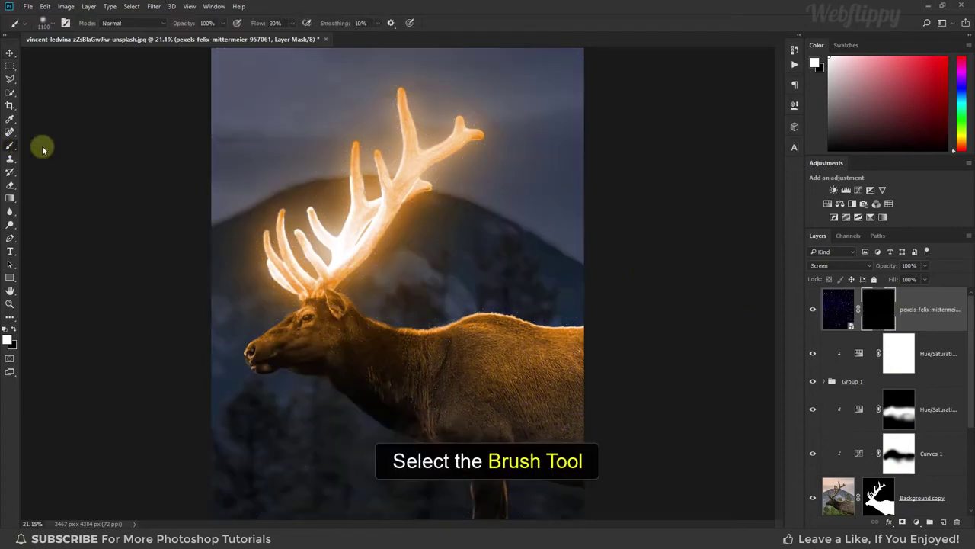
{"action": "left_click", "coordinate": [13, 329]}
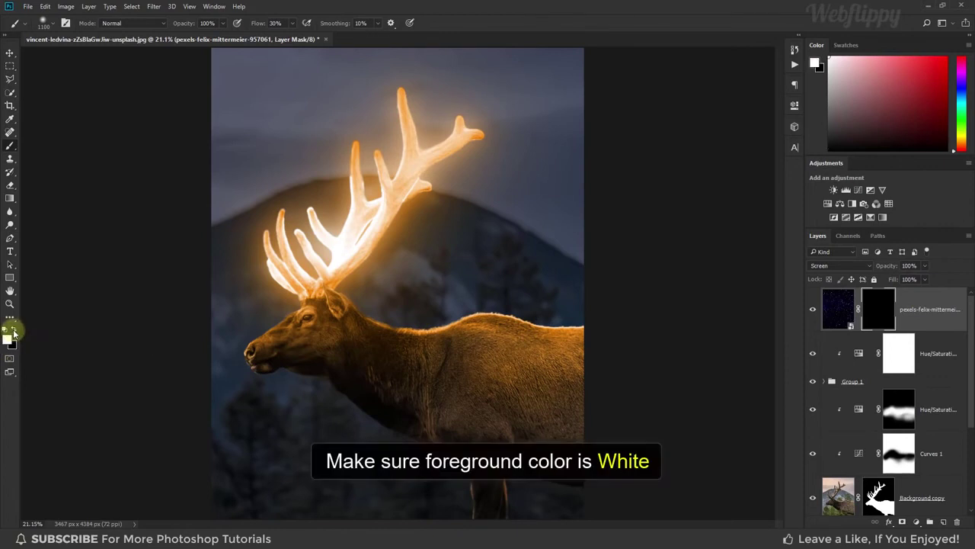
{"action": "left_click", "coordinate": [8, 338]}
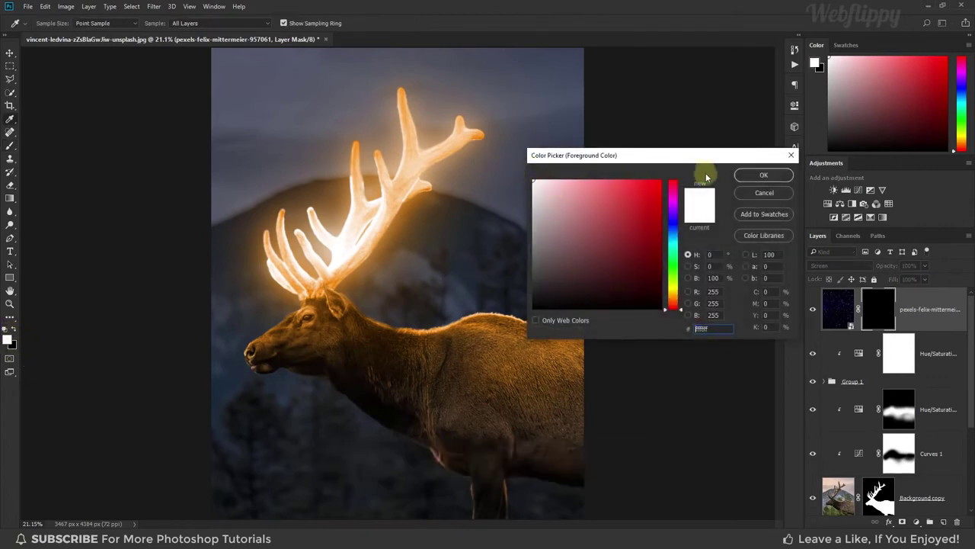
{"action": "left_click", "coordinate": [755, 176]}
{"action": "key", "text": "bracketleft"}
{"action": "key", "text": "bracketleft"}
{"action": "key", "text": "bracketleft"}
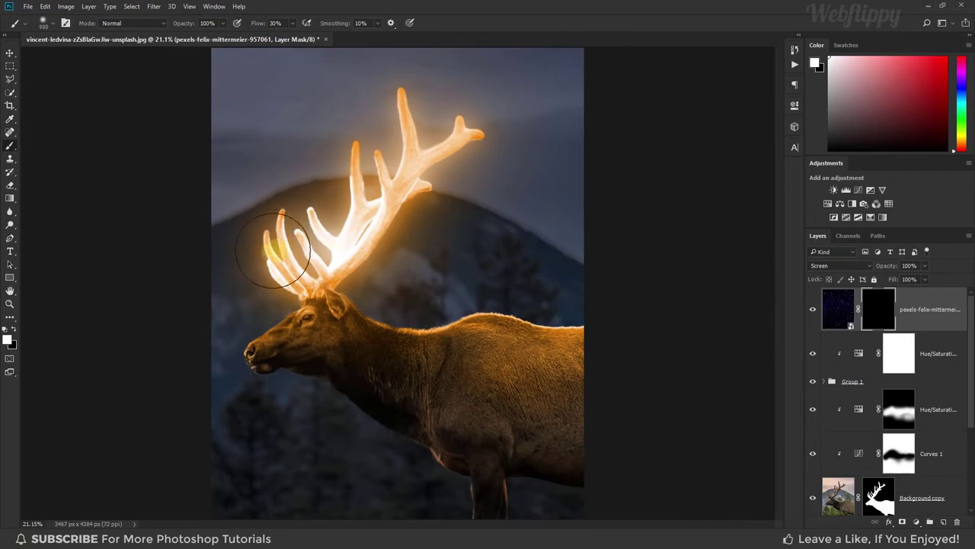
Paint star sparkles back around the antler tines and branches at 72% flow.
{"action": "left_click_drag", "start_coordinate": [339, 236], "coordinate": [281, 263]}
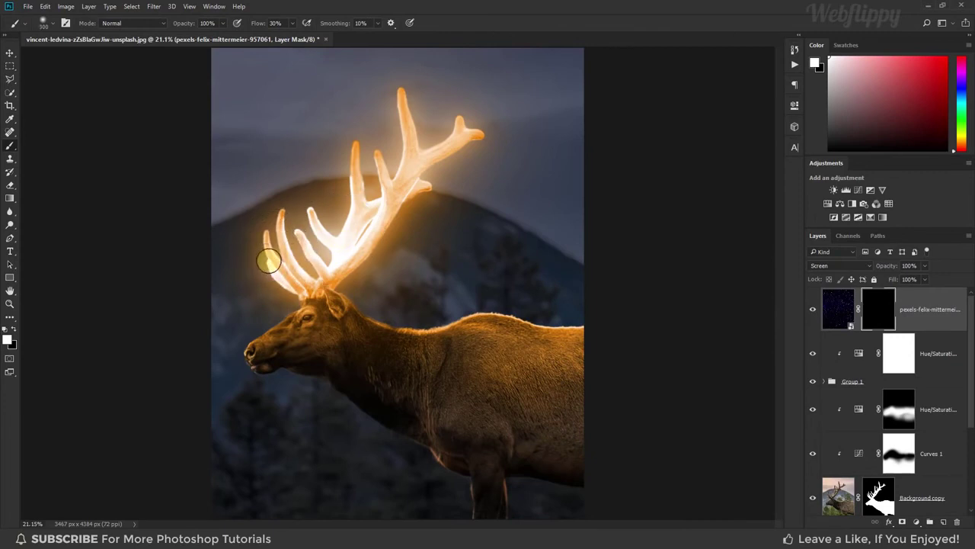
{"action": "mouse_move", "coordinate": [279, 260]}
{"action": "left_mouse_down"}
{"action": "mouse_move", "coordinate": [270, 254]}
{"action": "mouse_move", "coordinate": [276, 226]}
{"action": "left_mouse_up"}
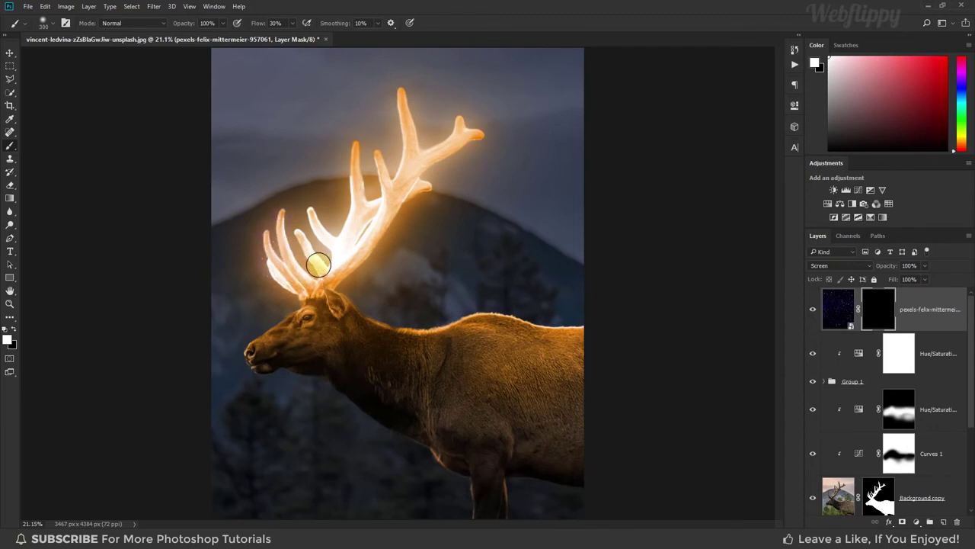
{"action": "left_click", "coordinate": [276, 23]}
{"action": "type", "text": "72"}
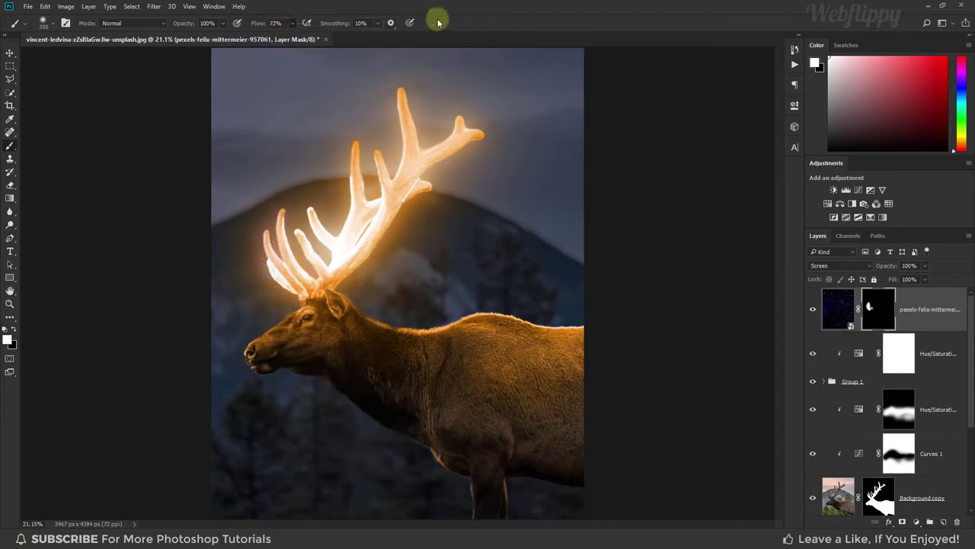
{"action": "left_click_drag", "start_coordinate": [304, 273], "coordinate": [310, 243]}
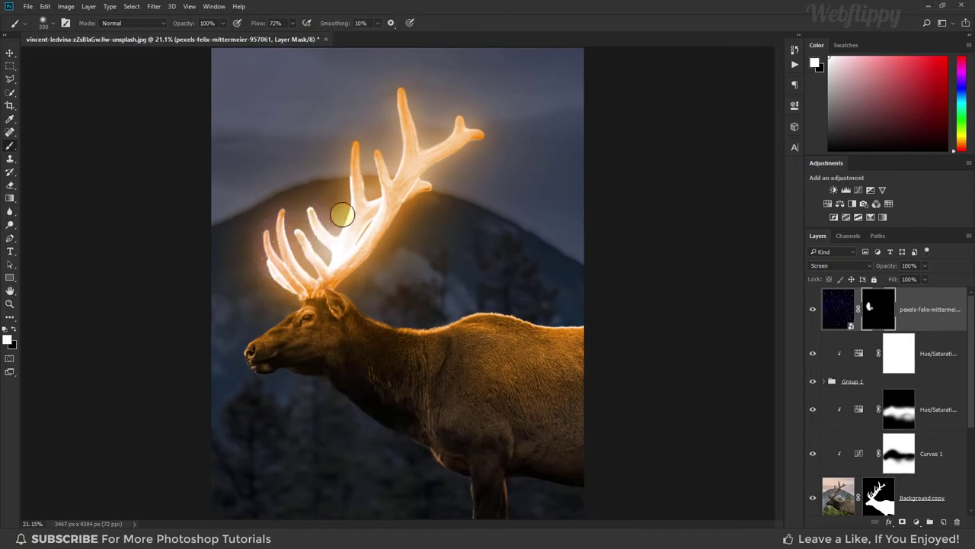
{"action": "mouse_move", "coordinate": [342, 214]}
{"action": "left_mouse_down"}
{"action": "mouse_move", "coordinate": [402, 91]}
{"action": "mouse_move", "coordinate": [419, 144]}
{"action": "mouse_move", "coordinate": [470, 141]}
{"action": "mouse_move", "coordinate": [381, 229]}
{"action": "mouse_move", "coordinate": [355, 269]}
{"action": "mouse_move", "coordinate": [320, 287]}
{"action": "mouse_move", "coordinate": [267, 223]}
{"action": "left_mouse_up"}
{"action": "left_click_drag", "start_coordinate": [337, 235], "coordinate": [318, 213]}
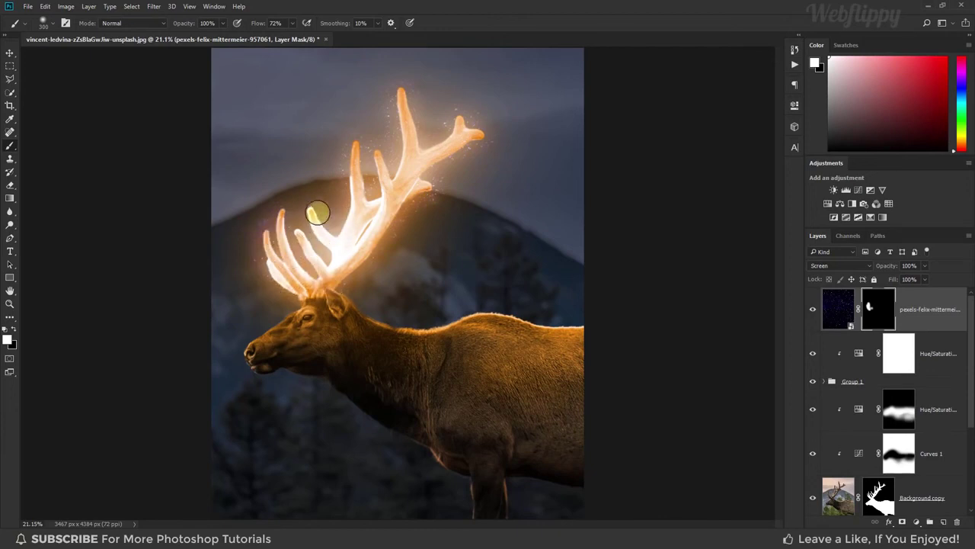
{"action": "mouse_move", "coordinate": [355, 144]}
{"action": "left_mouse_down"}
{"action": "mouse_move", "coordinate": [384, 157]}
{"action": "mouse_move", "coordinate": [431, 150]}
{"action": "left_mouse_up"}
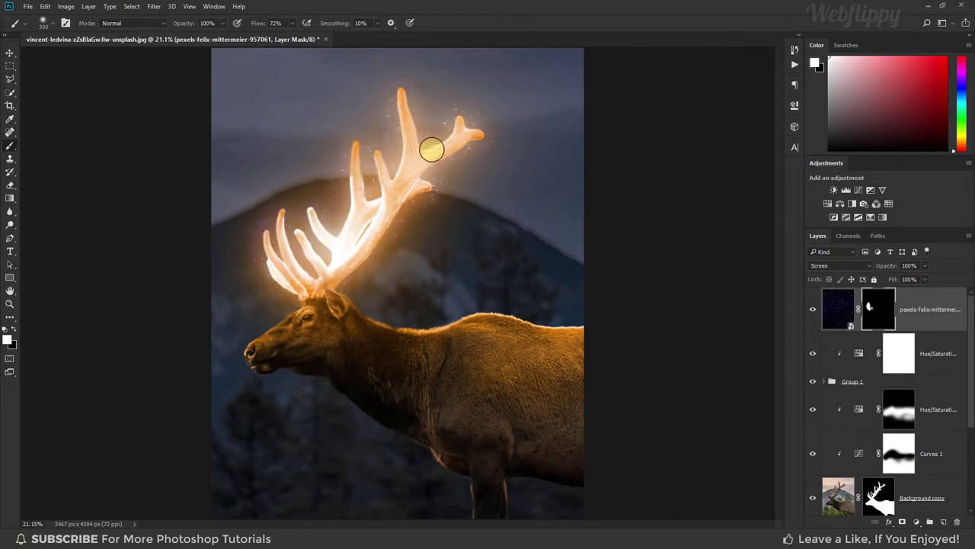
{"action": "left_click", "coordinate": [10, 53]}
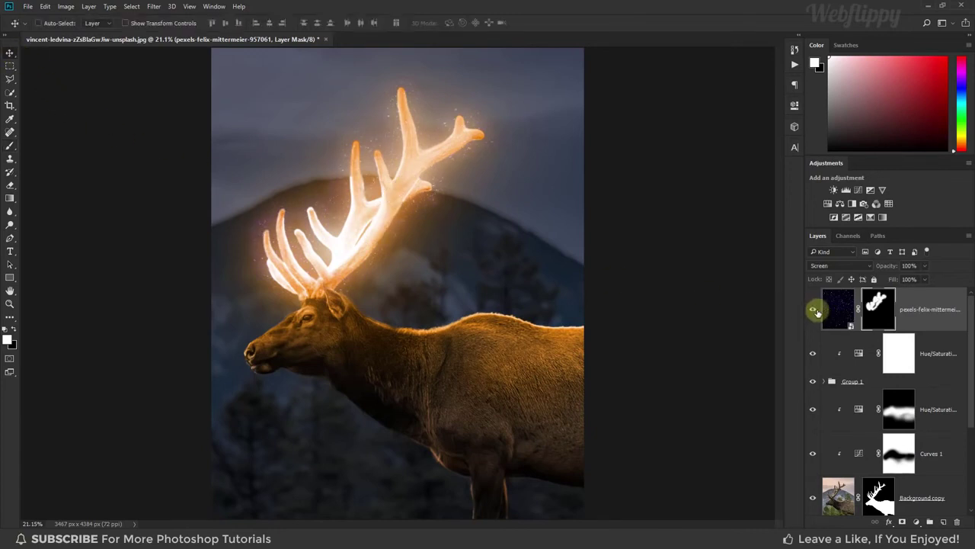
{"action": "left_click", "coordinate": [917, 522]}
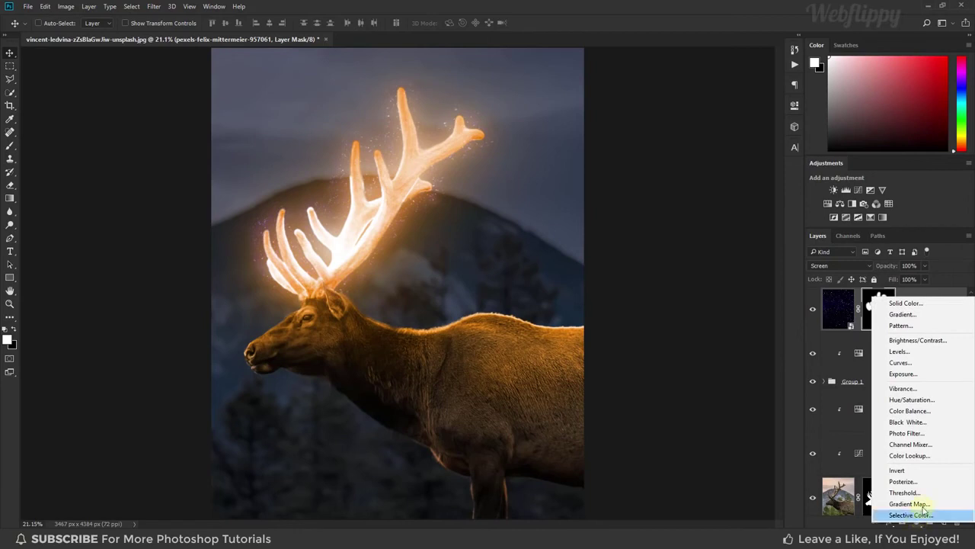
Add a Levels layer clipped to the star layer with input levels 31 and 190.
{"action": "left_click", "coordinate": [899, 351]}
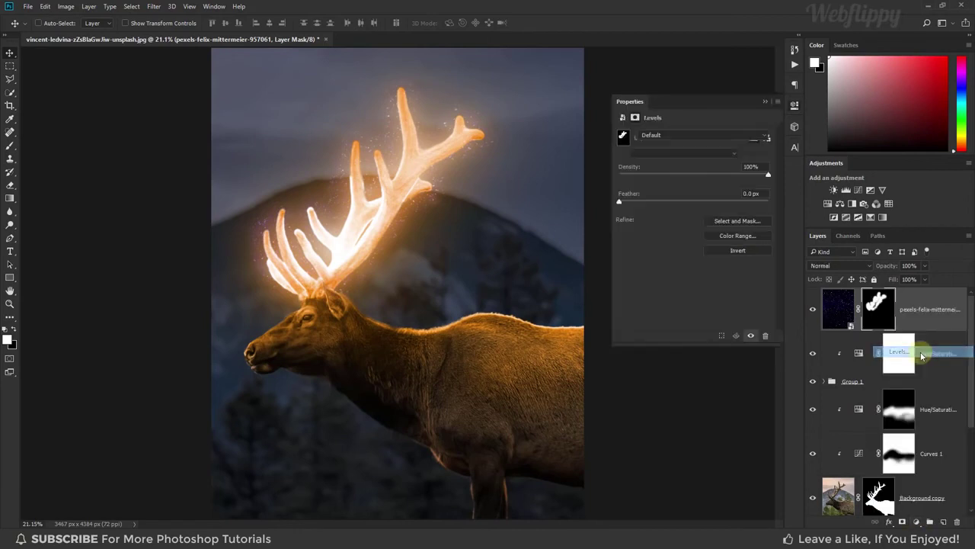
{"action": "left_click", "coordinate": [706, 337]}
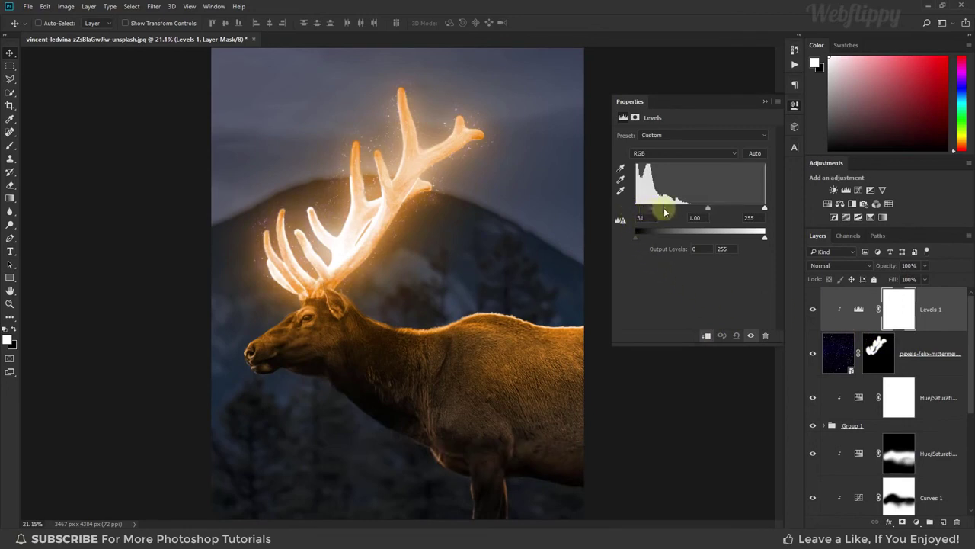
{"action": "left_click_drag", "start_coordinate": [764, 207], "coordinate": [749, 211]}
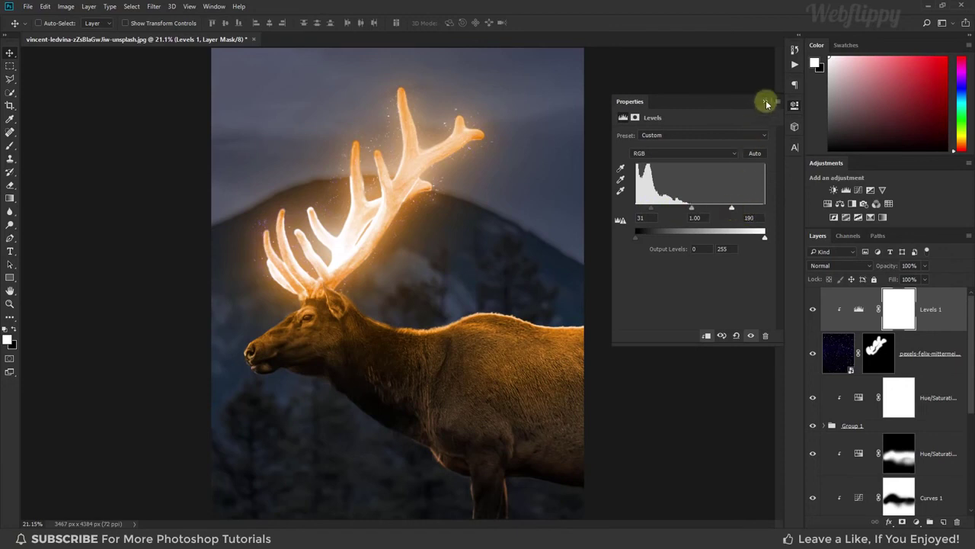
{"action": "left_click", "coordinate": [766, 102]}
{"action": "left_click", "coordinate": [811, 307]}
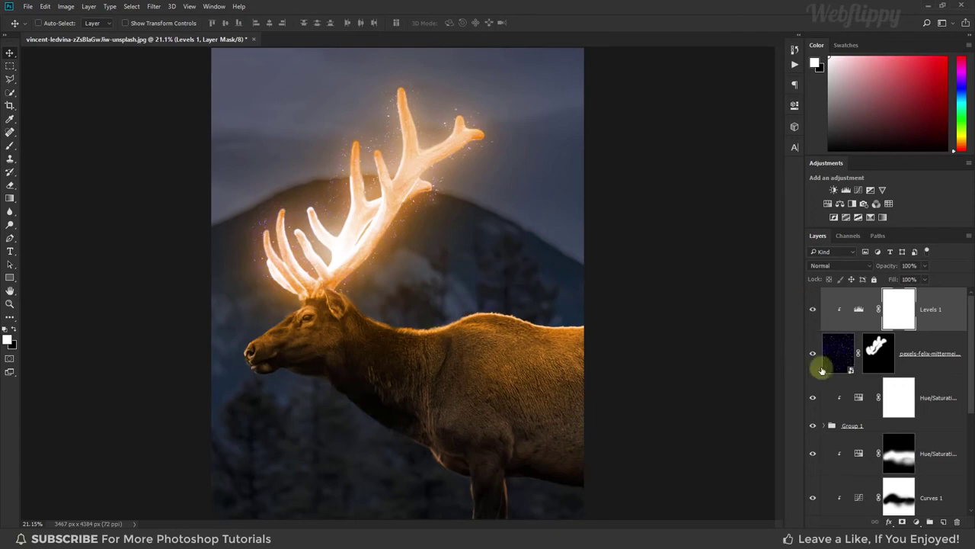
{"action": "left_click", "coordinate": [916, 523]}
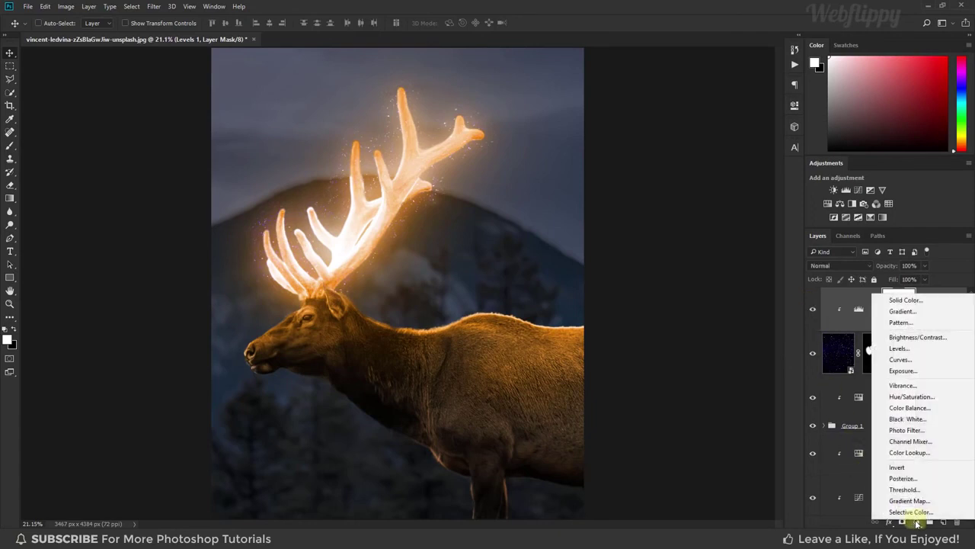
Add a Color Lookup layer using Crisp_Warm.look and lower its opacity to about 37%.
{"action": "left_click", "coordinate": [926, 456]}
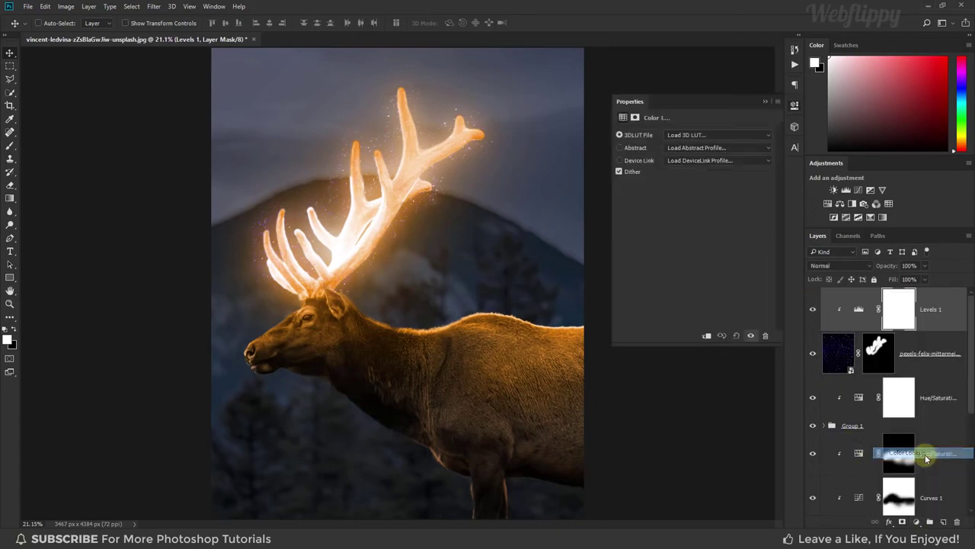
{"action": "left_click", "coordinate": [718, 136]}
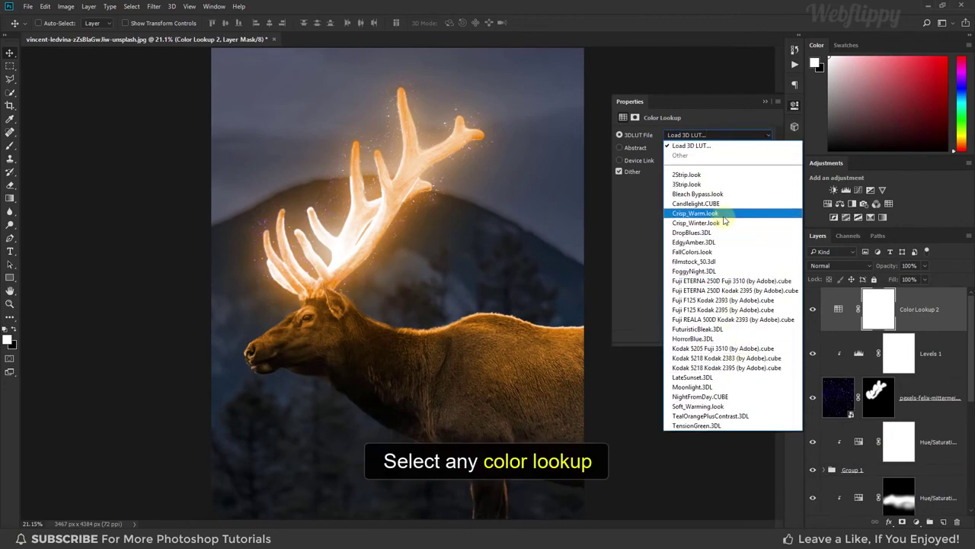
{"action": "left_click", "coordinate": [695, 214]}
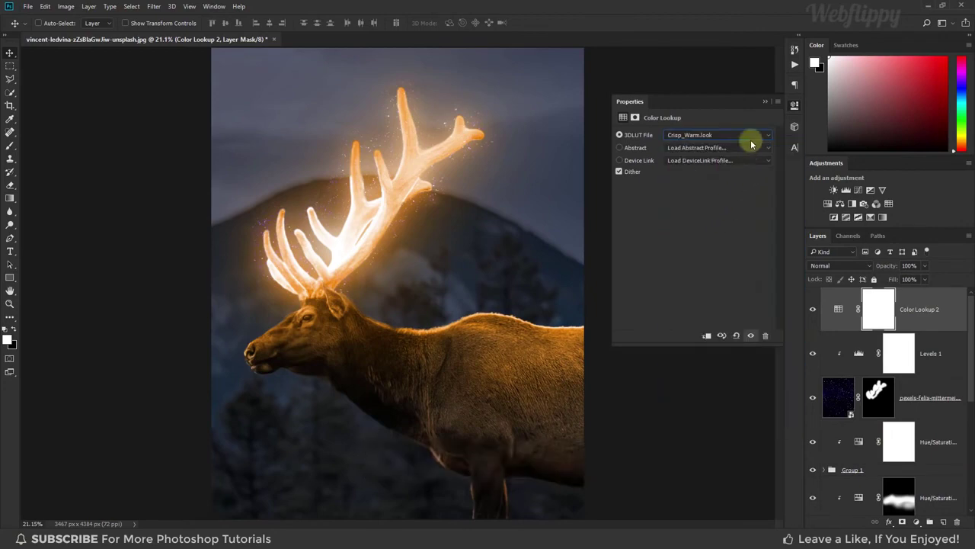
{"action": "left_click", "coordinate": [766, 103]}
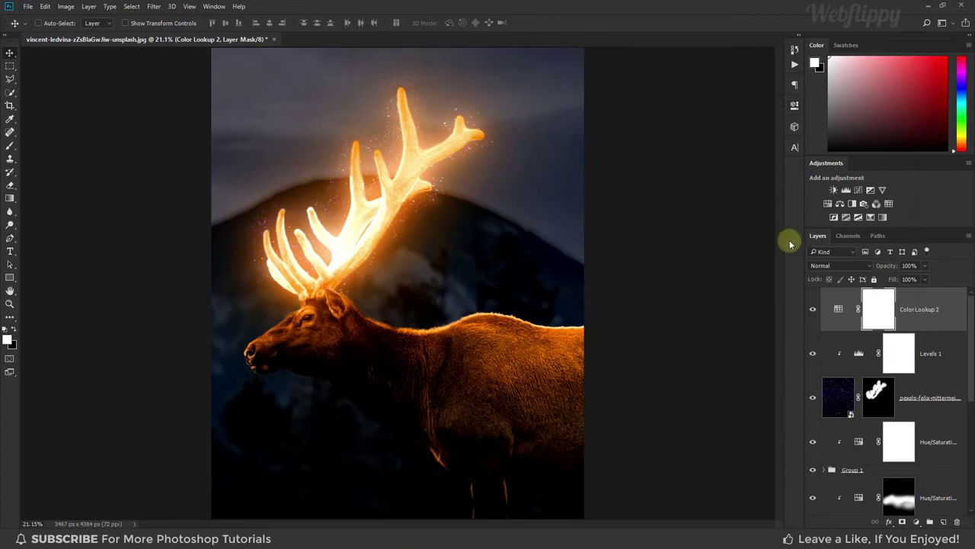
{"action": "left_click", "coordinate": [813, 309]}
{"action": "left_click", "coordinate": [925, 266]}
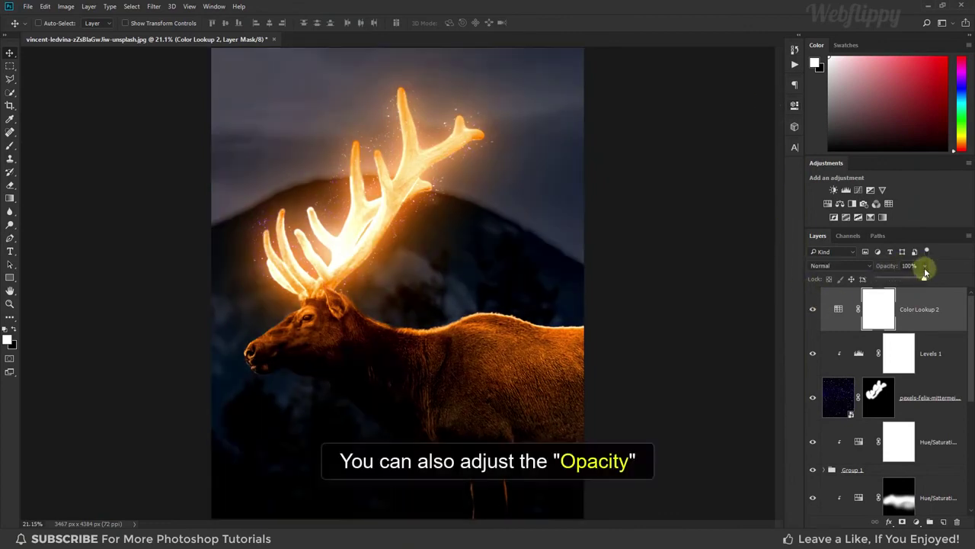
{"action": "left_click_drag", "start_coordinate": [922, 281], "coordinate": [899, 281]}
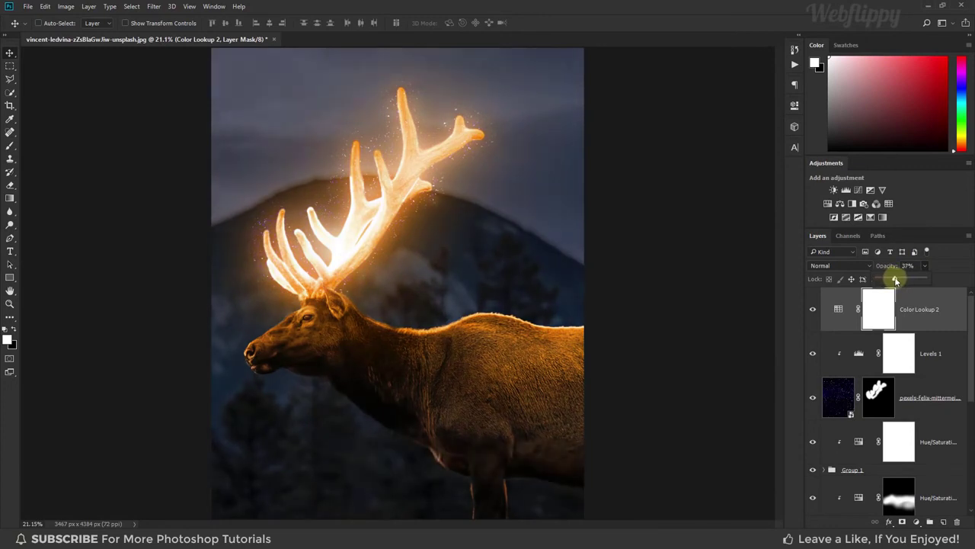
{"action": "left_click", "coordinate": [813, 316]}
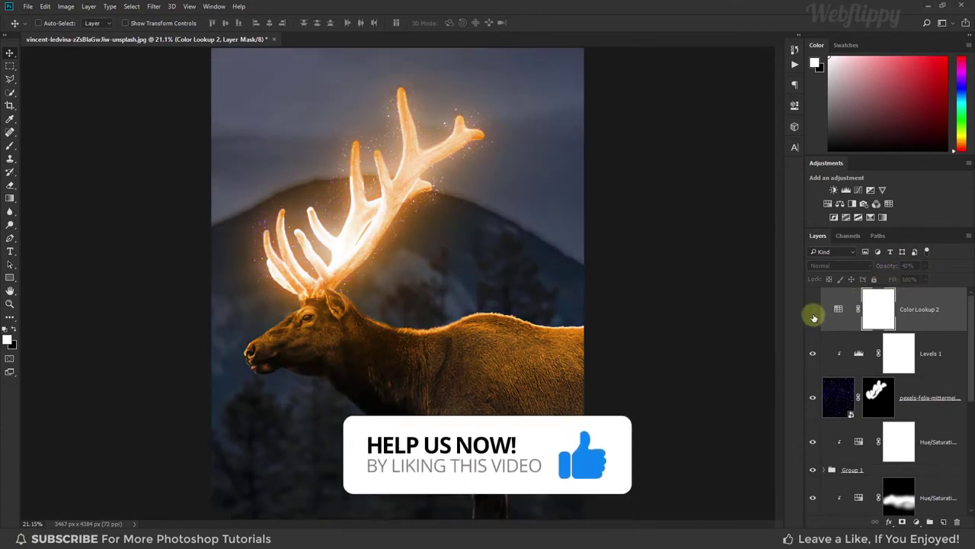
{"action": "scroll", "coordinate": [853, 343], "scroll_direction": "down", "scroll_amount": 5}
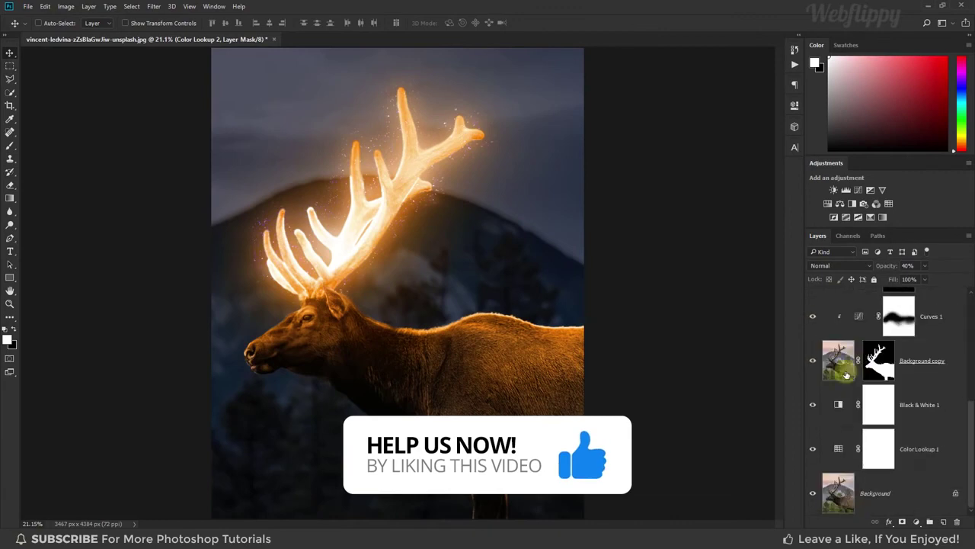
{"action": "left_click", "coordinate": [812, 493], "text": "alt"}
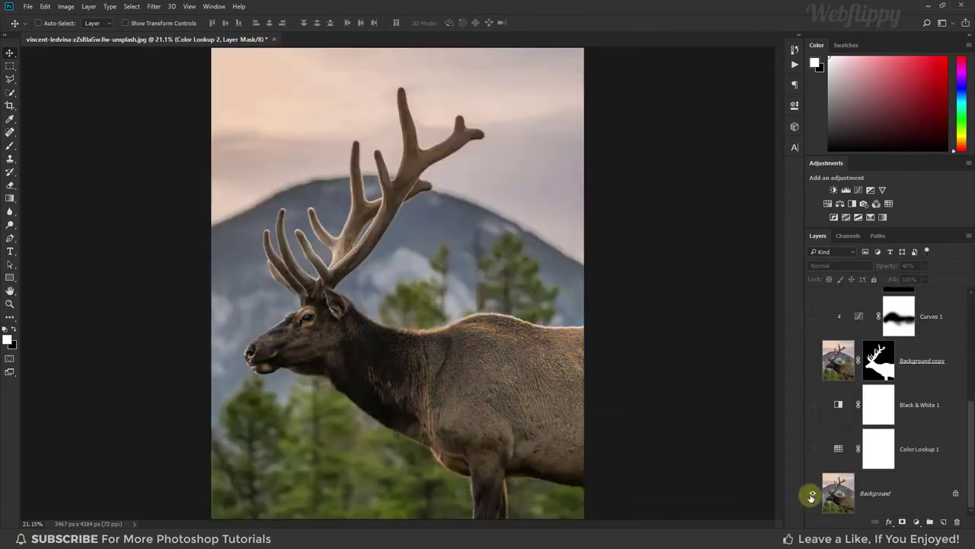
{"action": "left_click", "coordinate": [812, 495], "text": "alt"}
{"action": "left_click", "coordinate": [811, 496], "text": "alt"}
{"action": "left_click", "coordinate": [812, 495], "text": "alt"}
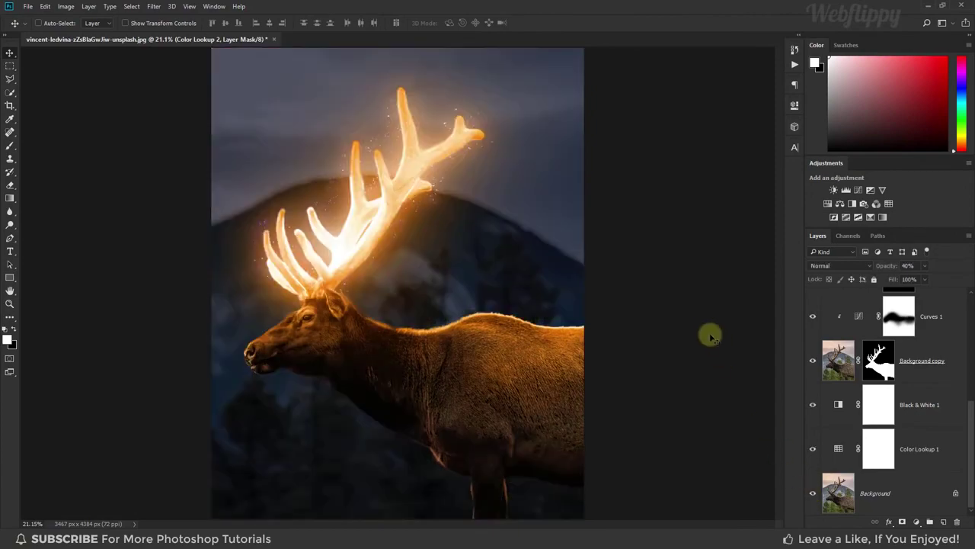